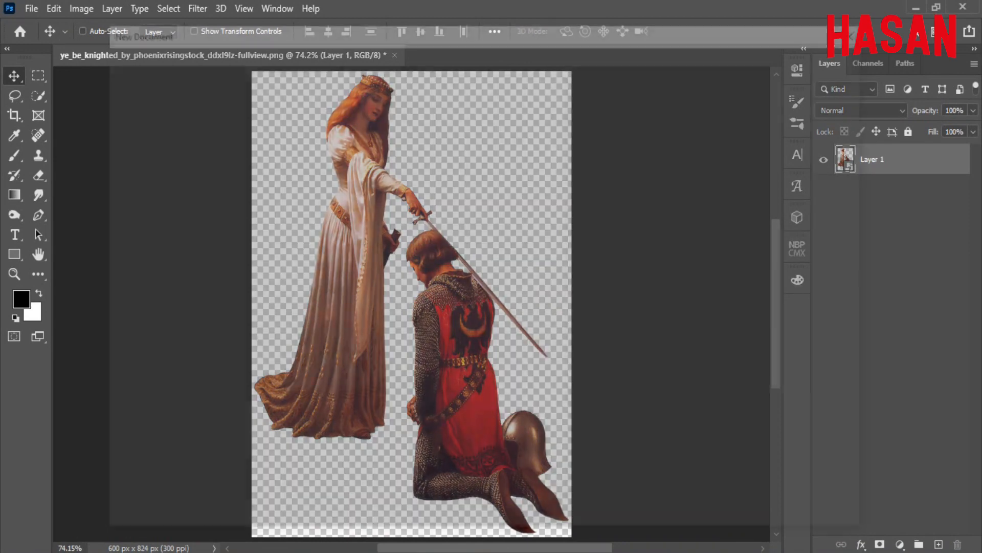
Create a new blank white document of 1920 x 1080 pixels at a resolution of 300 pixels/centimeter
{"action": "left_click_drag", "start_coordinate": [704, 167], "coordinate": [646, 170]}
{"action": "left_click_drag", "start_coordinate": [706, 212], "coordinate": [635, 219]}
{"action": "left_click_drag", "start_coordinate": [704, 262], "coordinate": [654, 261]}
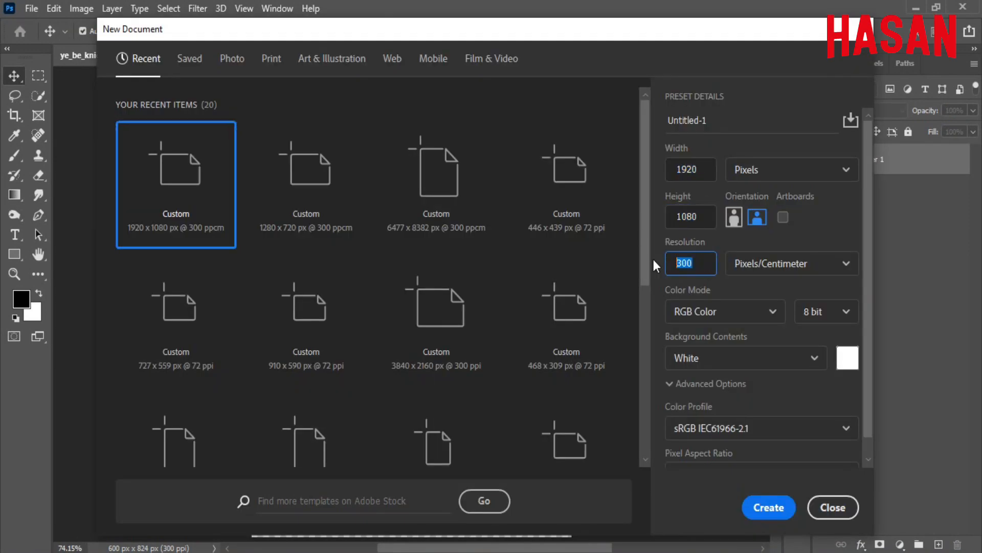
{"action": "left_click", "coordinate": [770, 501]}
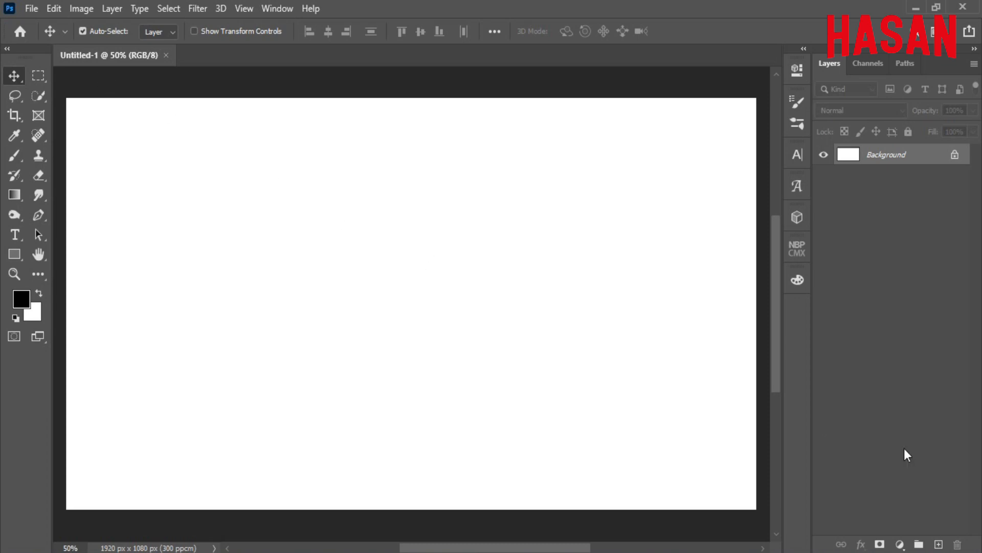
Add a new layer above the background and fill it with 50% Gray at 100% opacity
{"action": "left_click", "coordinate": [938, 544]}
{"action": "left_click", "coordinate": [47, 12]}
{"action": "left_click", "coordinate": [173, 241]}
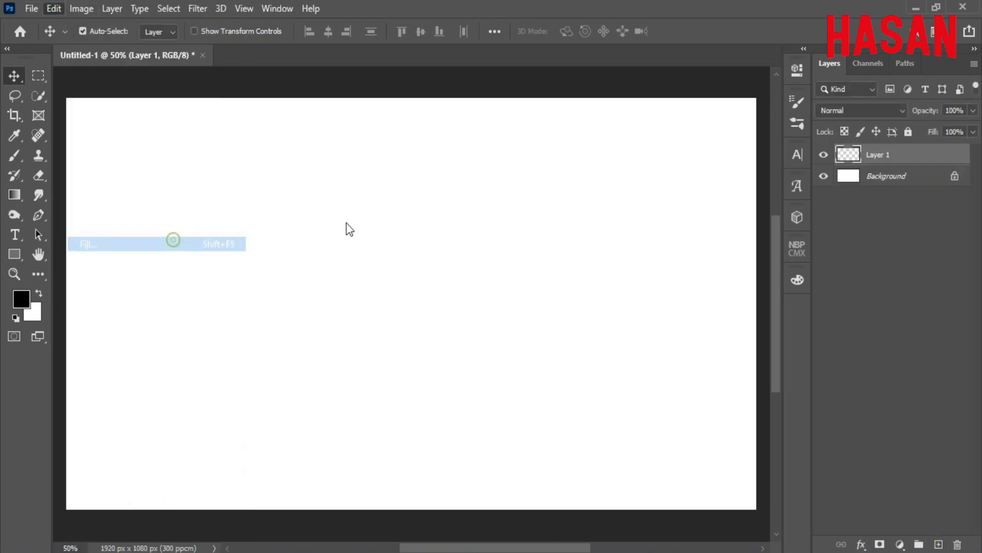
{"action": "left_click", "coordinate": [823, 109]}
{"action": "left_click", "coordinate": [756, 239]}
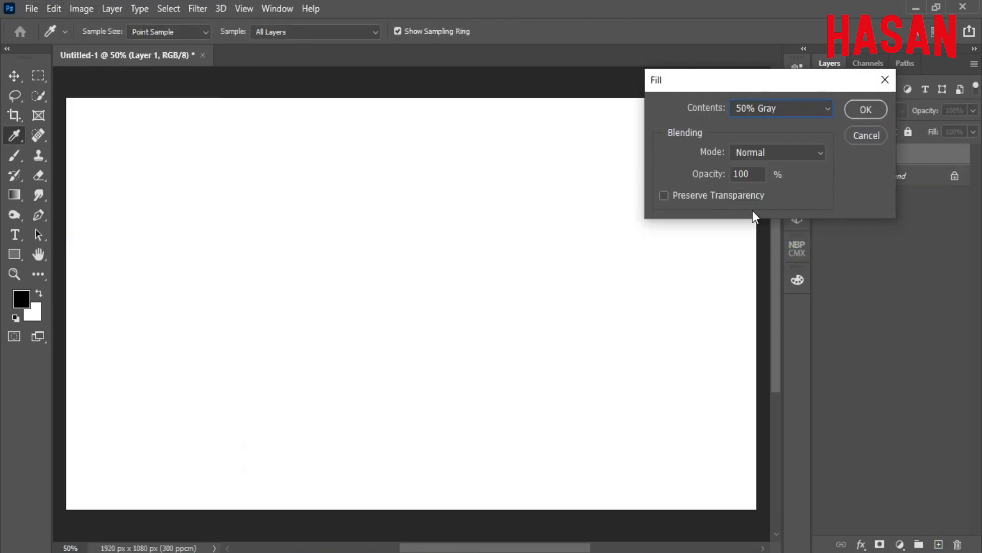
{"action": "left_click", "coordinate": [866, 110]}
{"action": "key", "text": "v"}
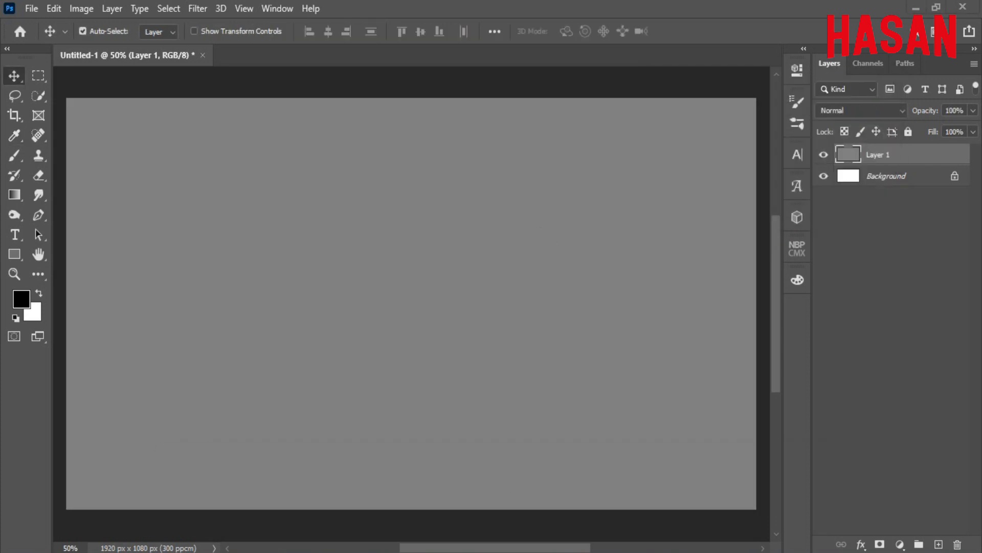
Bring up the landscape_stock_66_mountains image and dock its window as a tab beside Untitled-1
{"action": "mouse_move", "coordinate": [491, 552]}
{"action": "left_click", "coordinate": [547, 507]}
{"action": "left_click_drag", "start_coordinate": [870, 75], "coordinate": [207, 44]}
{"action": "left_click_drag", "start_coordinate": [431, 45], "coordinate": [572, 53]}
Select the whole sky above the rocks and hills with the Quick Selection tool, subtracting around the small central tree
{"action": "key", "text": "w"}
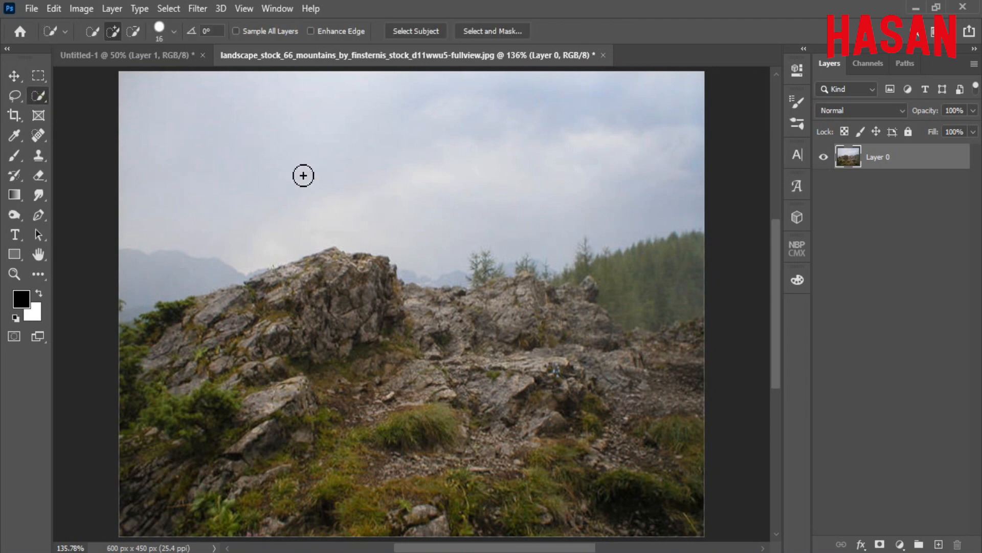
{"action": "left_click_drag", "start_coordinate": [303, 175], "coordinate": [333, 168]}
{"action": "scroll", "coordinate": [485, 259], "scroll_direction": "up", "scroll_amount": 5}
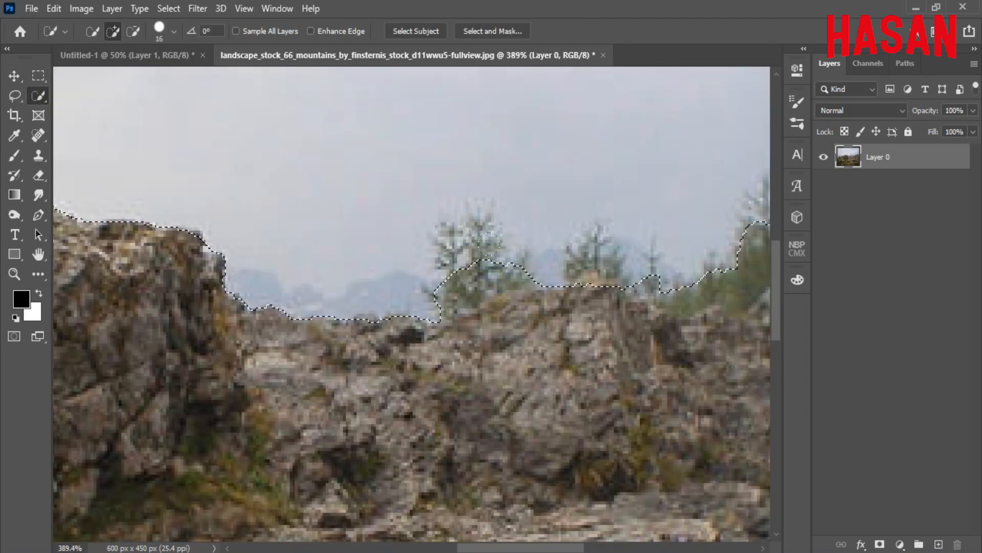
{"action": "right_click", "coordinate": [493, 261], "text": "alt"}
{"action": "left_click_drag", "start_coordinate": [487, 266], "coordinate": [479, 238], "text": "alt"}
{"action": "left_click_drag", "start_coordinate": [657, 254], "coordinate": [506, 305]}
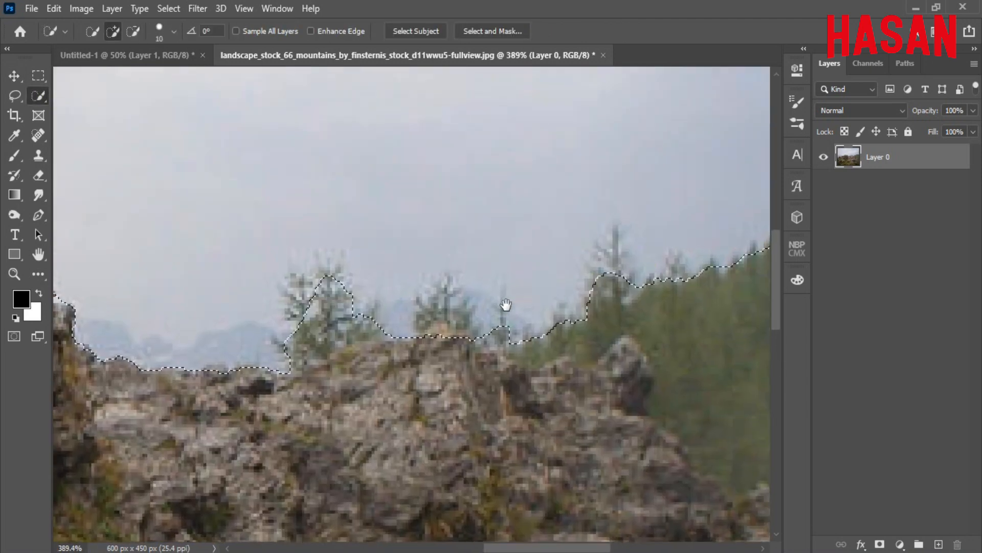
{"action": "scroll", "coordinate": [493, 322], "scroll_direction": "down", "scroll_amount": 5}
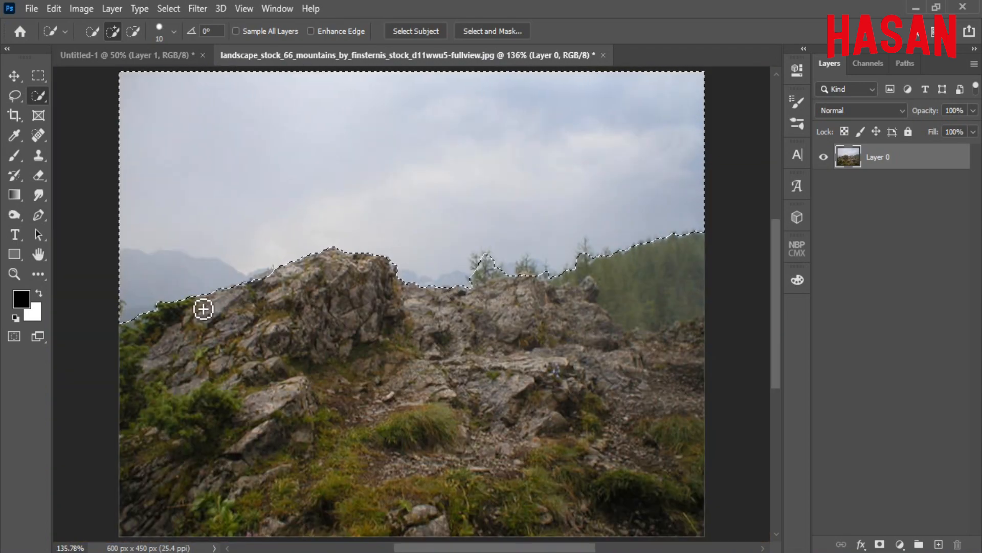
{"action": "scroll", "coordinate": [204, 309], "scroll_direction": "up", "scroll_amount": 7}
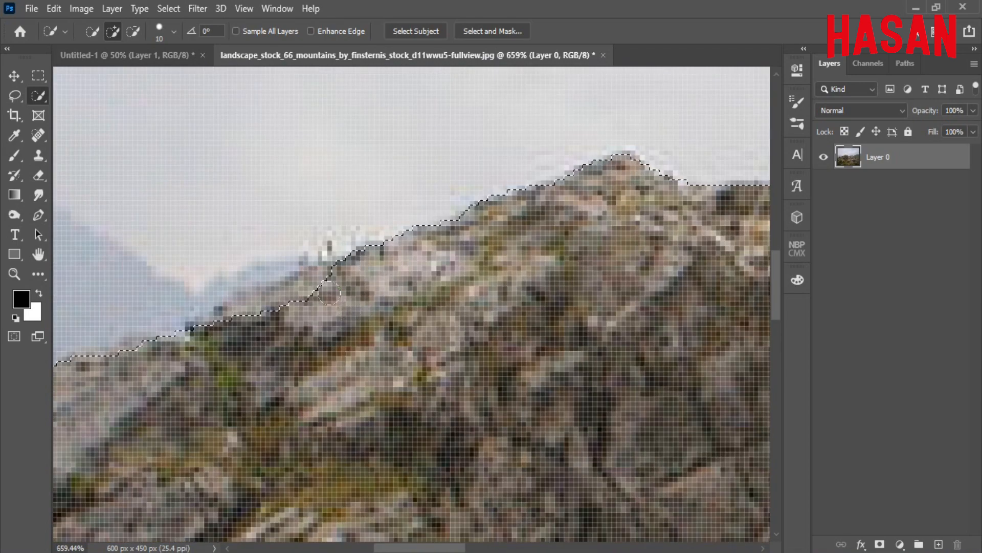
{"action": "scroll", "coordinate": [329, 293], "scroll_direction": "down", "scroll_amount": 7}
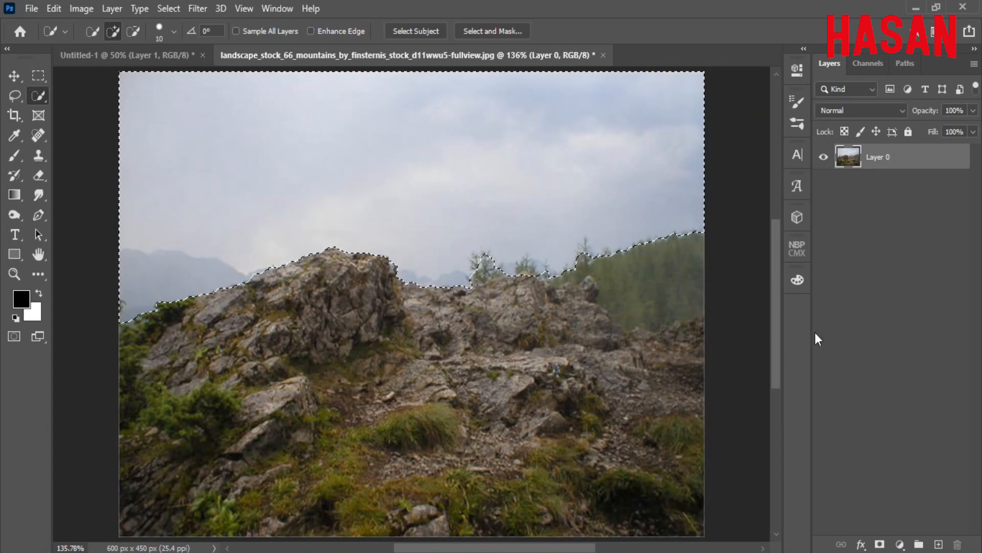
Mask out the sky with an inverted layer mask on Layer 0 and convert the layer to a smart object
{"action": "left_click", "coordinate": [879, 544]}
{"action": "left_click", "coordinate": [797, 70]}
{"action": "left_click", "coordinate": [720, 294]}
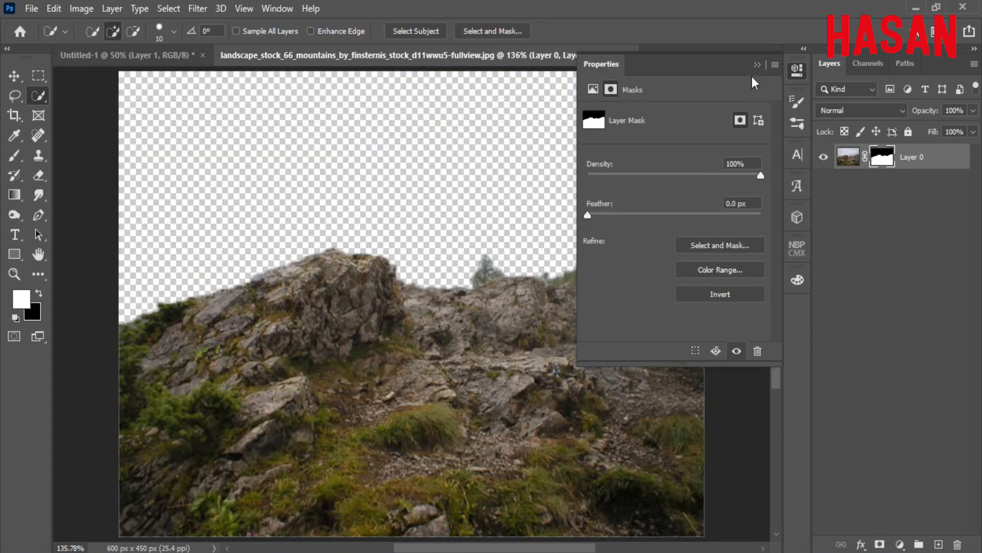
{"action": "left_click", "coordinate": [796, 71]}
{"action": "right_click", "coordinate": [943, 157]}
{"action": "left_click", "coordinate": [835, 211]}
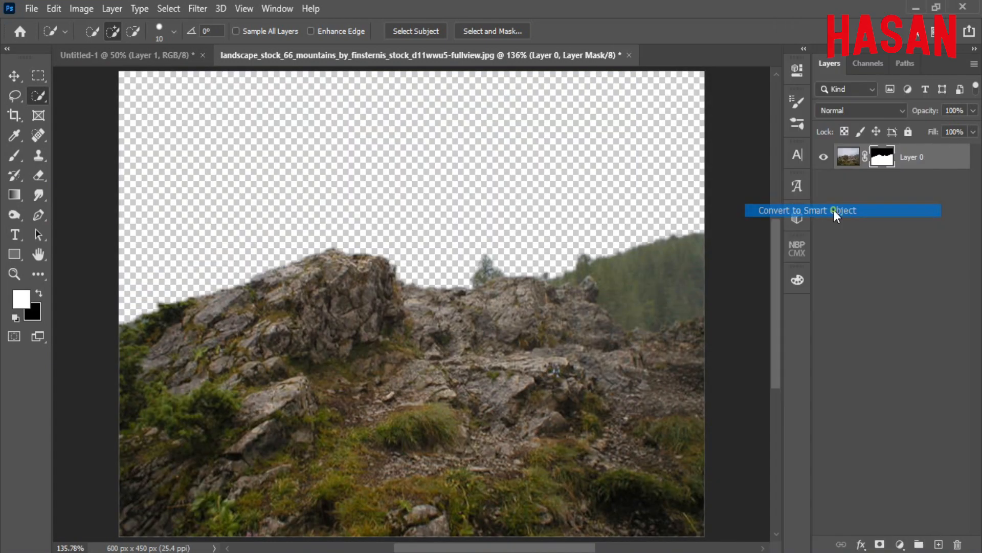
Copy the cut-out rocky landscape into the Untitled-1 document and minimise the landscape's own window
{"action": "left_click", "coordinate": [14, 76]}
{"action": "left_click_drag", "start_coordinate": [346, 54], "coordinate": [581, 62]}
{"action": "left_click_drag", "start_coordinate": [682, 336], "coordinate": [435, 281]}
{"action": "left_click_drag", "start_coordinate": [930, 60], "coordinate": [792, 68]}
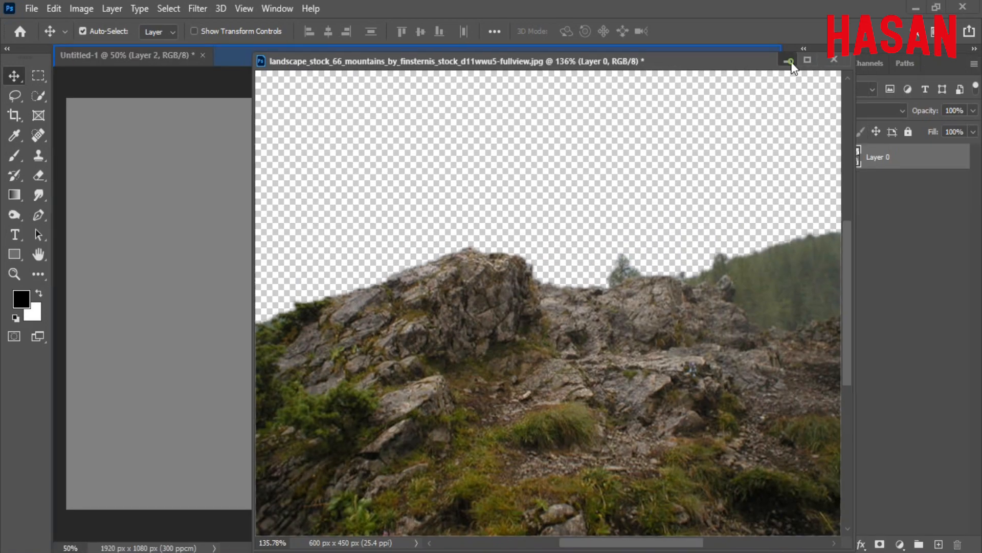
{"action": "left_click", "coordinate": [792, 64]}
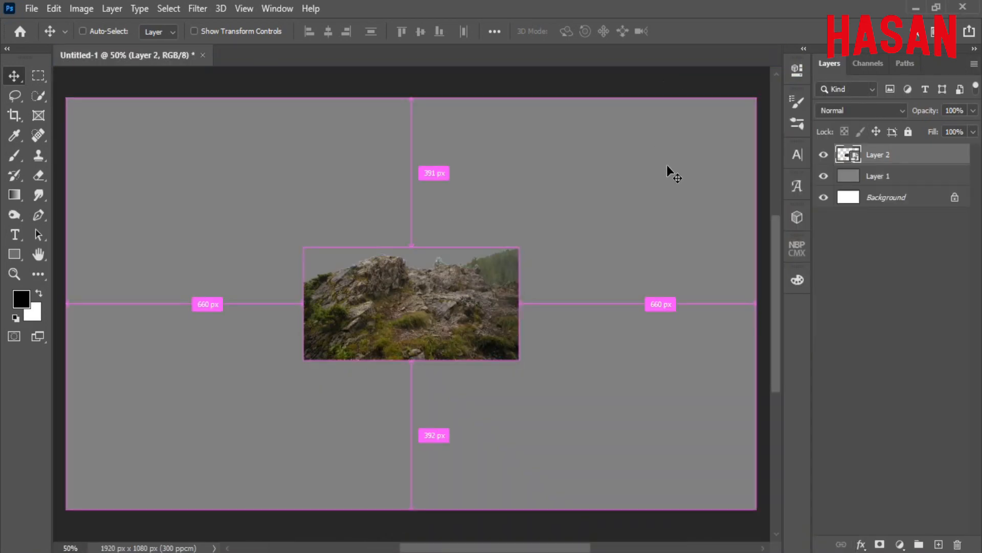
Transform the landscape layer to span the full canvas width and position it along the bottom edge of the canvas
{"action": "key", "text": "ctrl+t"}
{"action": "left_click_drag", "start_coordinate": [527, 313], "coordinate": [761, 259]}
{"action": "left_click_drag", "start_coordinate": [601, 261], "coordinate": [600, 307]}
{"action": "left_click_drag", "start_coordinate": [411, 160], "coordinate": [410, 290]}
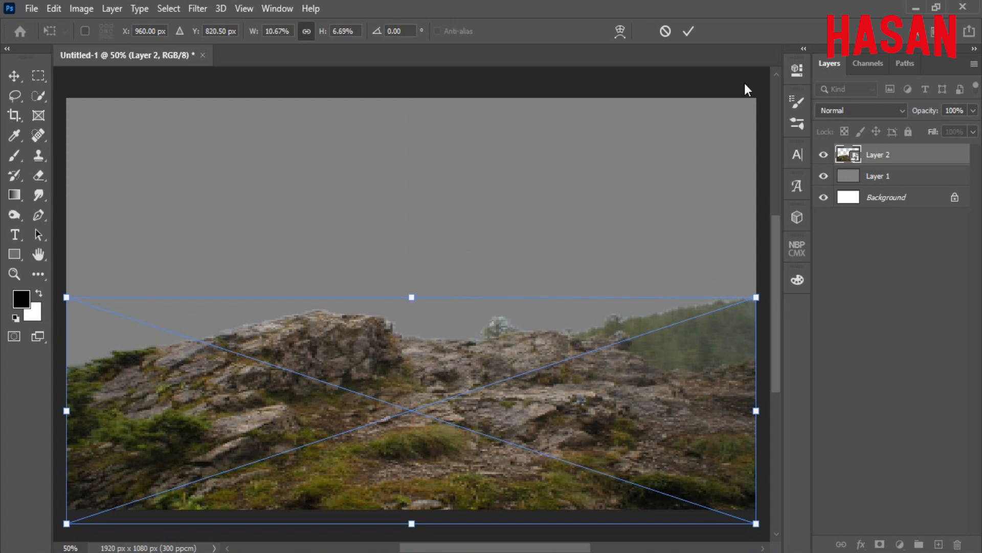
{"action": "key", "text": "Return"}
{"action": "key", "text": "ctrl+0"}
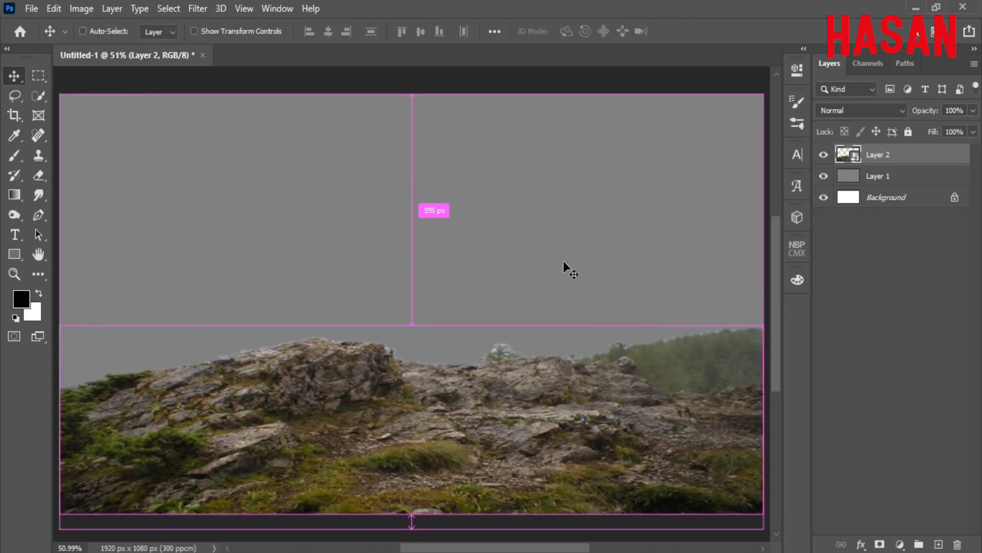
Add an Exposure adjustment clipped to the landscape layer with Exposure -1.69, Offset -0.0021 and Gamma Correction 0.89
{"action": "left_click", "coordinate": [899, 544]}
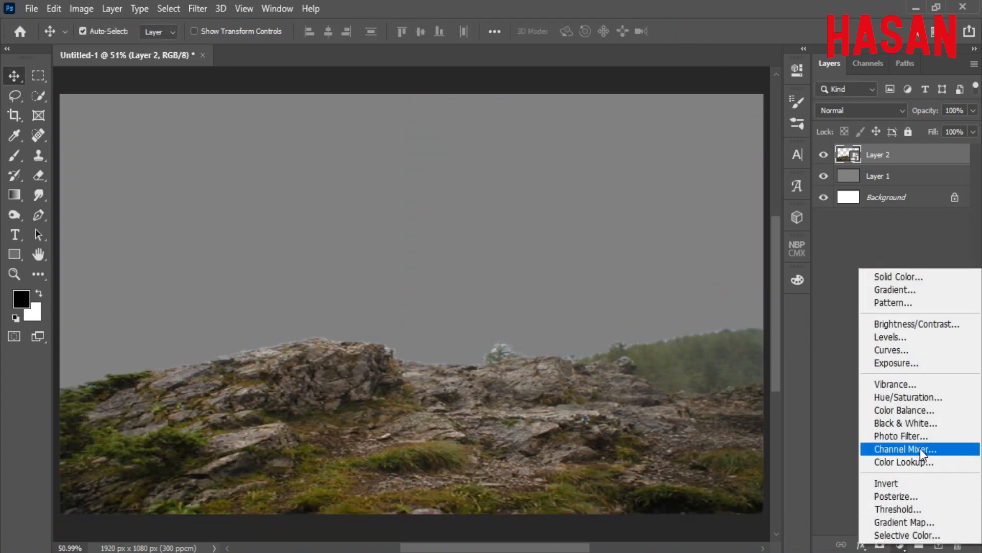
{"action": "left_click", "coordinate": [907, 359]}
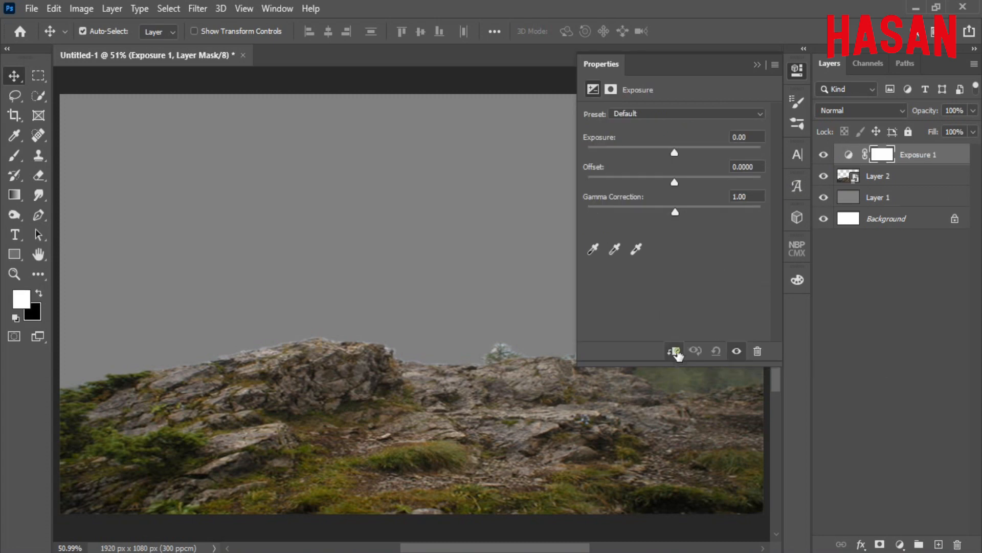
{"action": "left_click", "coordinate": [677, 352]}
{"action": "left_click_drag", "start_coordinate": [674, 152], "coordinate": [652, 151]}
{"action": "left_click_drag", "start_coordinate": [675, 211], "coordinate": [674, 184]}
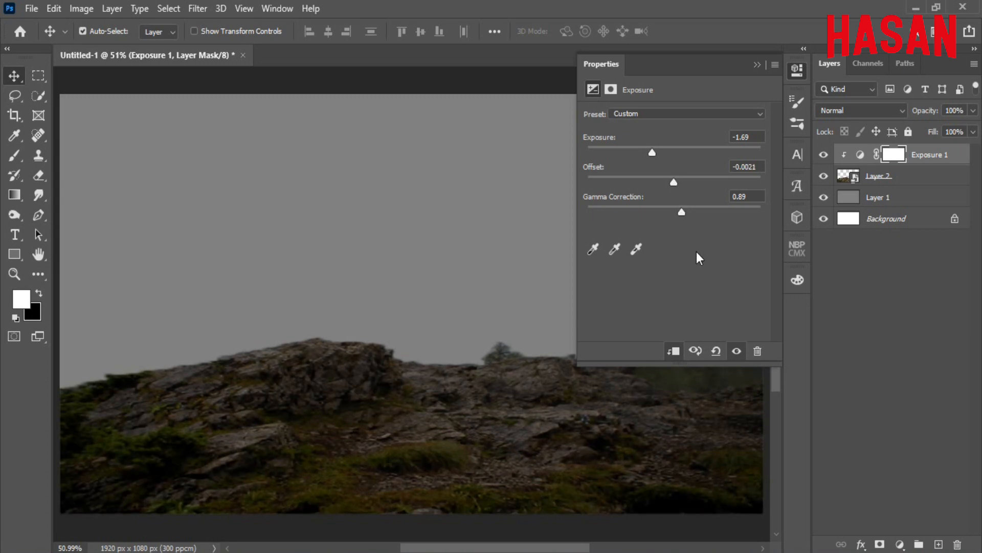
{"action": "left_click", "coordinate": [758, 64]}
Invert the mask of the Exposure 1 adjustment layer so that its darkening is hidden
{"action": "left_click", "coordinate": [798, 71]}
{"action": "left_click", "coordinate": [894, 157]}
{"action": "left_click", "coordinate": [727, 295]}
{"action": "left_click", "coordinate": [758, 64]}
Paint white on the Exposure mask with a large soft low-opacity brush to darken the rocks, grass and distant trees
{"action": "left_click", "coordinate": [15, 156]}
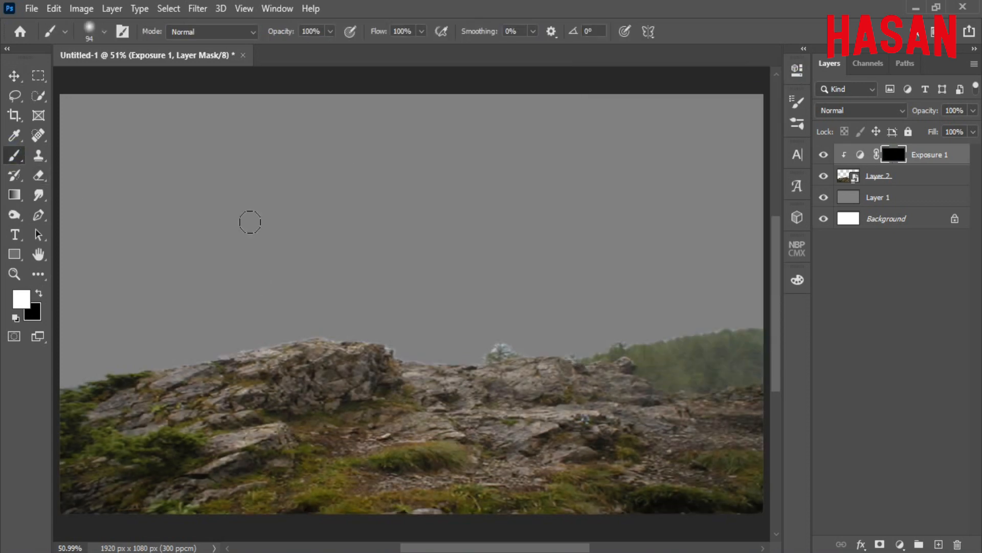
{"action": "right_click", "coordinate": [250, 222]}
{"action": "left_click", "coordinate": [609, 88]}
{"action": "mouse_move", "coordinate": [358, 351]}
{"action": "left_mouse_down"}
{"action": "mouse_move", "coordinate": [66, 357]}
{"action": "mouse_move", "coordinate": [685, 344]}
{"action": "left_mouse_up"}
{"action": "mouse_move", "coordinate": [74, 347]}
{"action": "left_mouse_down"}
{"action": "mouse_move", "coordinate": [506, 347]}
{"action": "mouse_move", "coordinate": [752, 289]}
{"action": "left_mouse_up"}
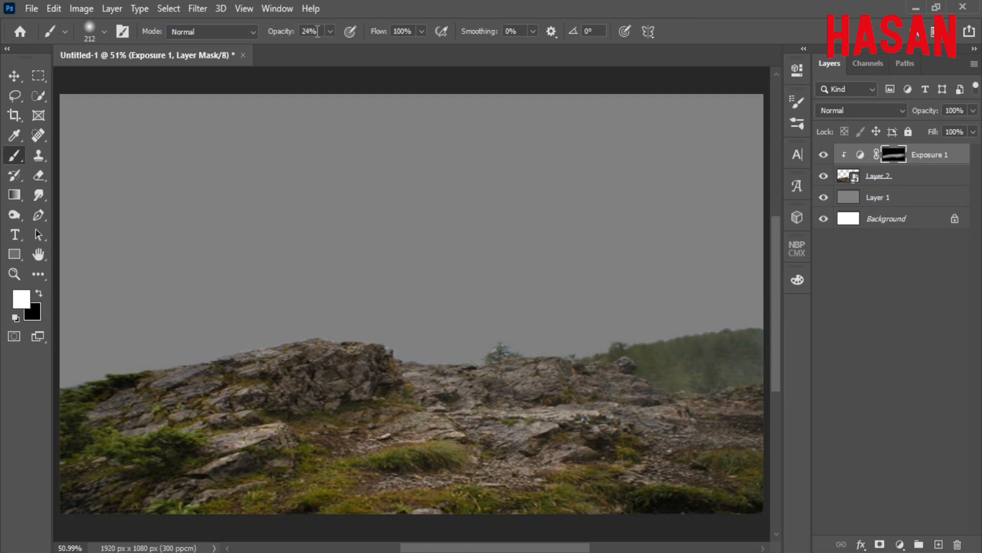
{"action": "left_click_drag", "start_coordinate": [508, 369], "coordinate": [179, 368]}
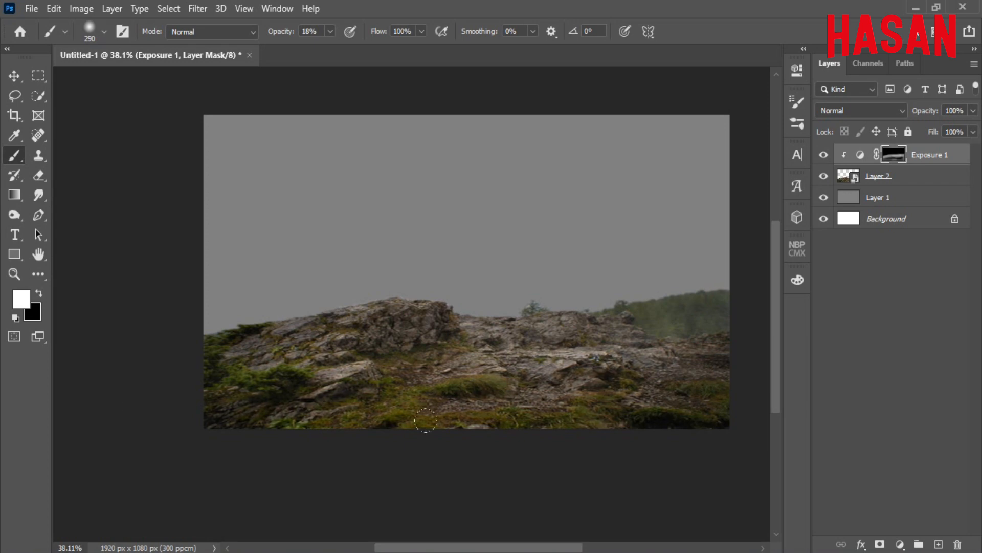
{"action": "left_click_drag", "start_coordinate": [507, 364], "coordinate": [666, 342]}
{"action": "key", "text": "ctrl+0"}
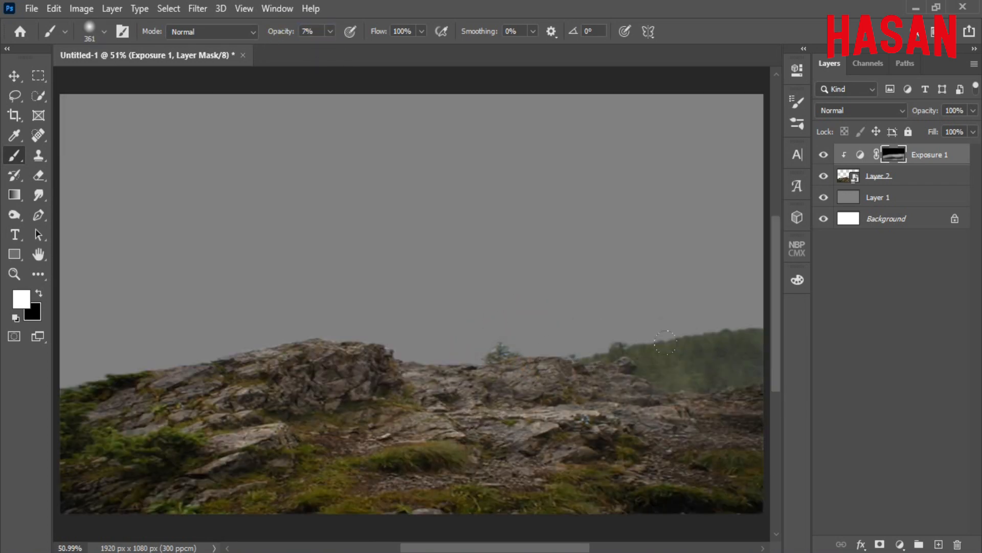
{"action": "left_click_drag", "start_coordinate": [504, 358], "coordinate": [507, 353]}
{"action": "key", "text": "v"}
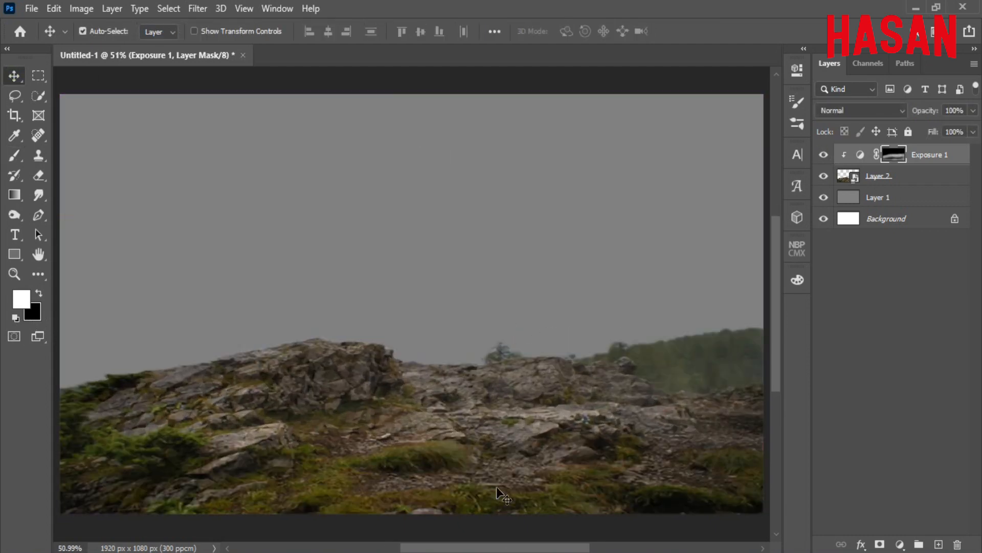
Copy the golden field sunset image into Untitled-1 and place its layer directly beneath the landscape layer
{"action": "mouse_move", "coordinate": [504, 547]}
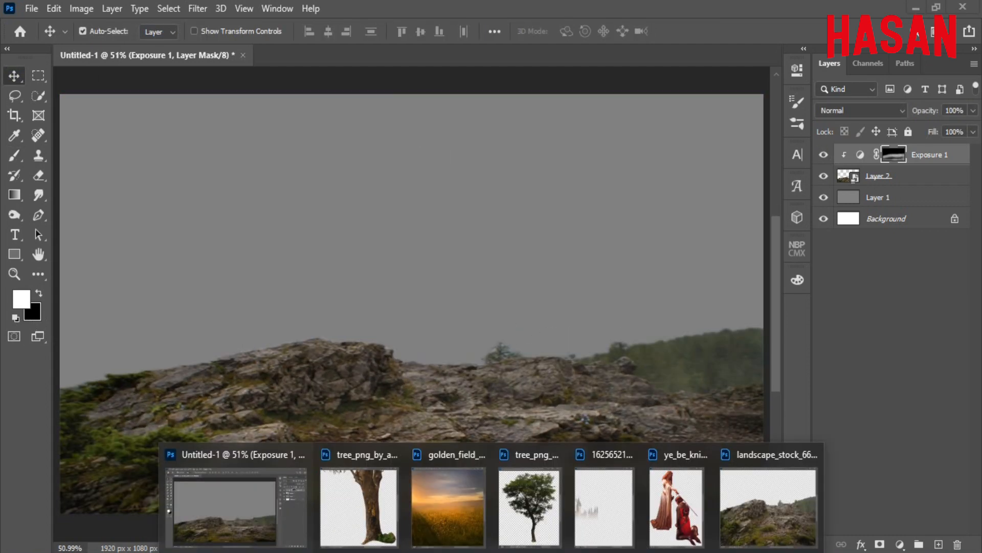
{"action": "left_click", "coordinate": [448, 506]}
{"action": "left_click_drag", "start_coordinate": [282, 102], "coordinate": [805, 30]}
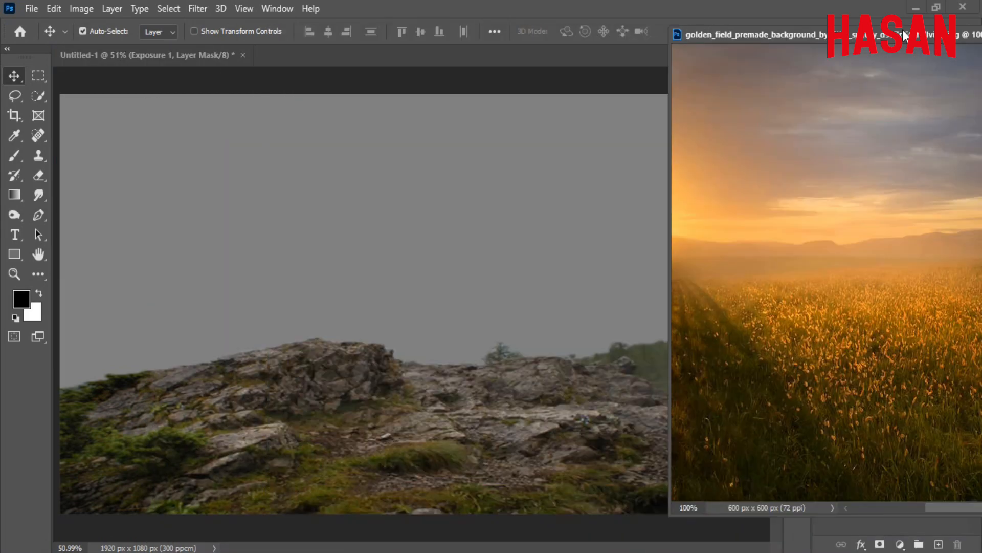
{"action": "left_click_drag", "start_coordinate": [819, 204], "coordinate": [553, 200]}
{"action": "left_click_drag", "start_coordinate": [918, 36], "coordinate": [738, 60]}
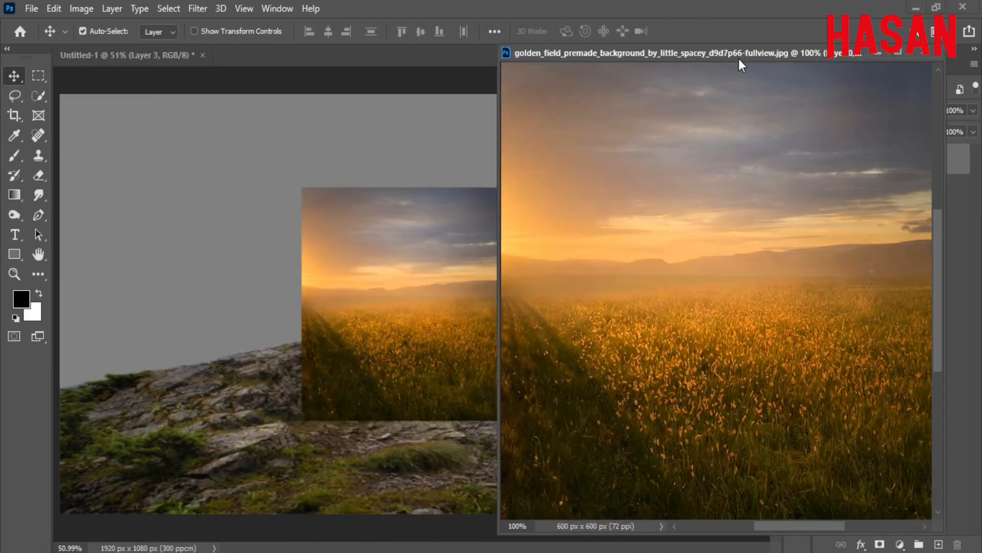
{"action": "key", "text": "ctrl+w"}
{"action": "left_click_drag", "start_coordinate": [956, 157], "coordinate": [975, 202]}
Scale the sunset layer to about 31.64% and centre it horizontally so its sky fills the canvas behind the rocks
{"action": "key", "text": "ctrl+minus"}
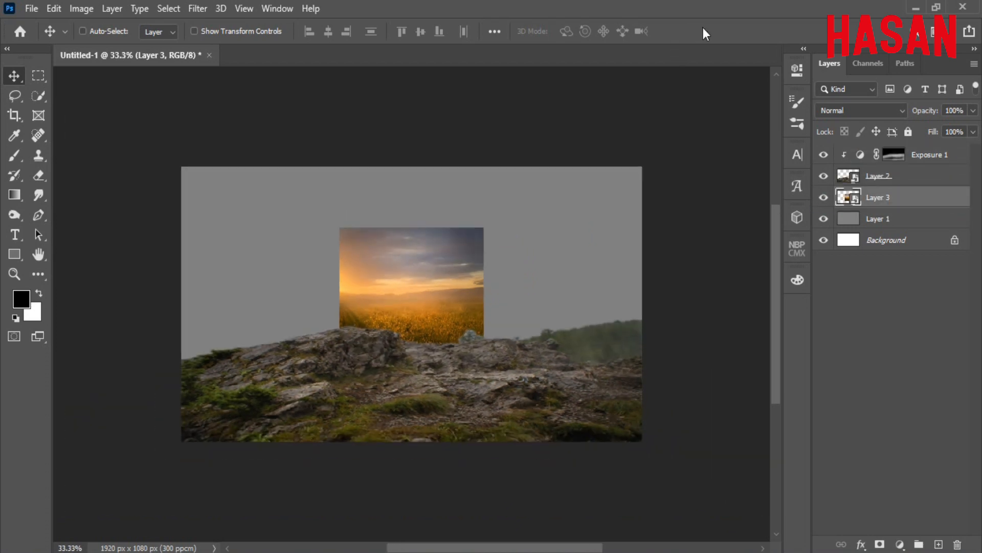
{"action": "key", "text": "ctrl+t"}
{"action": "left_click_drag", "start_coordinate": [339, 379], "coordinate": [197, 531]}
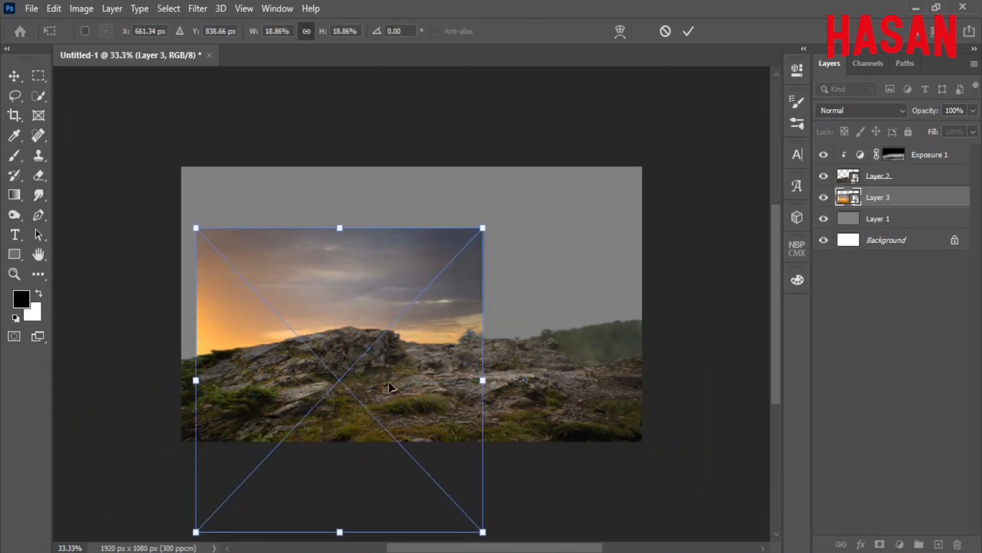
{"action": "left_click_drag", "start_coordinate": [389, 381], "coordinate": [425, 335]}
{"action": "scroll", "coordinate": [458, 294], "scroll_direction": "down", "scroll_amount": 2}
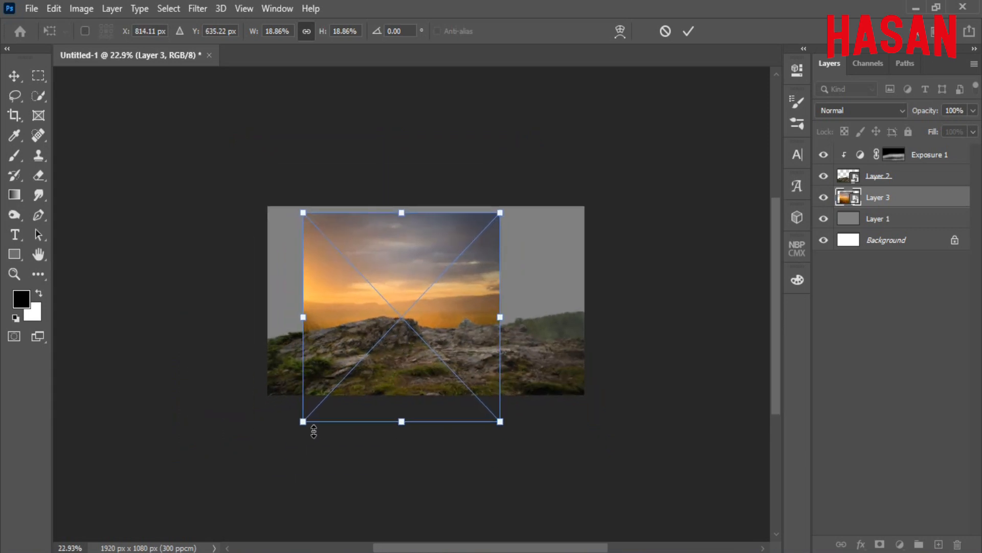
{"action": "left_click_drag", "start_coordinate": [302, 422], "coordinate": [180, 548]}
{"action": "left_click_drag", "start_coordinate": [381, 387], "coordinate": [466, 374]}
{"action": "left_click_drag", "start_coordinate": [300, 526], "coordinate": [285, 484]}
{"action": "left_click_drag", "start_coordinate": [504, 351], "coordinate": [534, 298]}
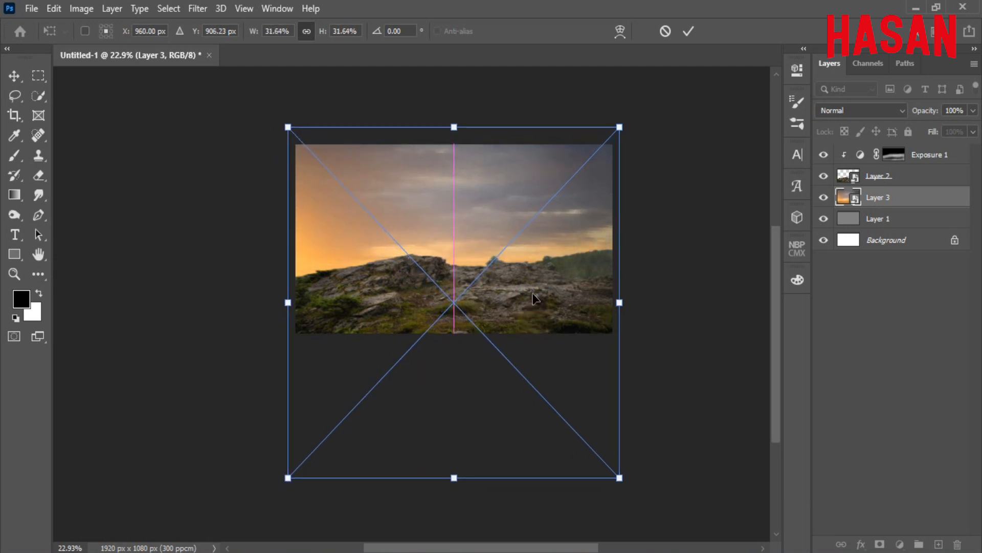
{"action": "left_click", "coordinate": [690, 33]}
{"action": "scroll", "coordinate": [512, 234], "scroll_direction": "up", "scroll_amount": 5}
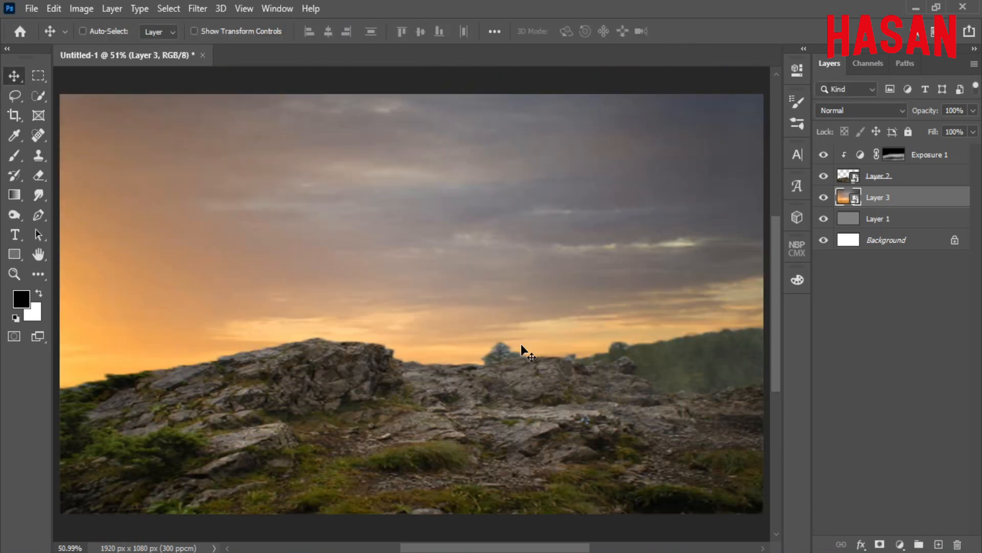
Add a Hue/Saturation adjustment clipped to the sunset layer and lower its saturation
{"action": "left_click", "coordinate": [899, 544]}
{"action": "left_click", "coordinate": [888, 392]}
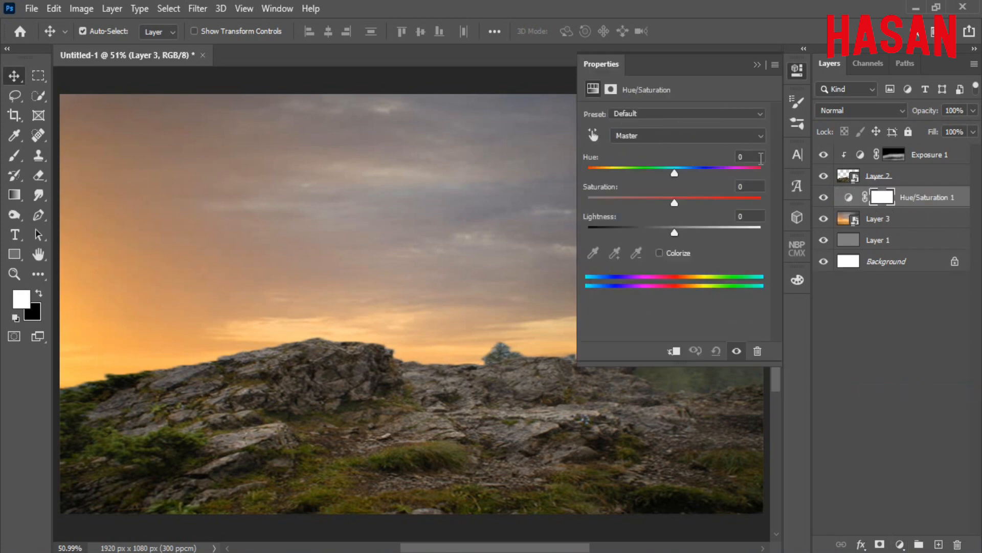
{"action": "left_click", "coordinate": [675, 352]}
{"action": "left_click_drag", "start_coordinate": [671, 203], "coordinate": [680, 234]}
{"action": "left_click_drag", "start_coordinate": [662, 203], "coordinate": [655, 204]}
{"action": "left_click", "coordinate": [757, 65]}
Add a new blank layer above the Hue/Saturation adjustment and clip it to the sunset layer for black brush shading
{"action": "left_click", "coordinate": [936, 544]}
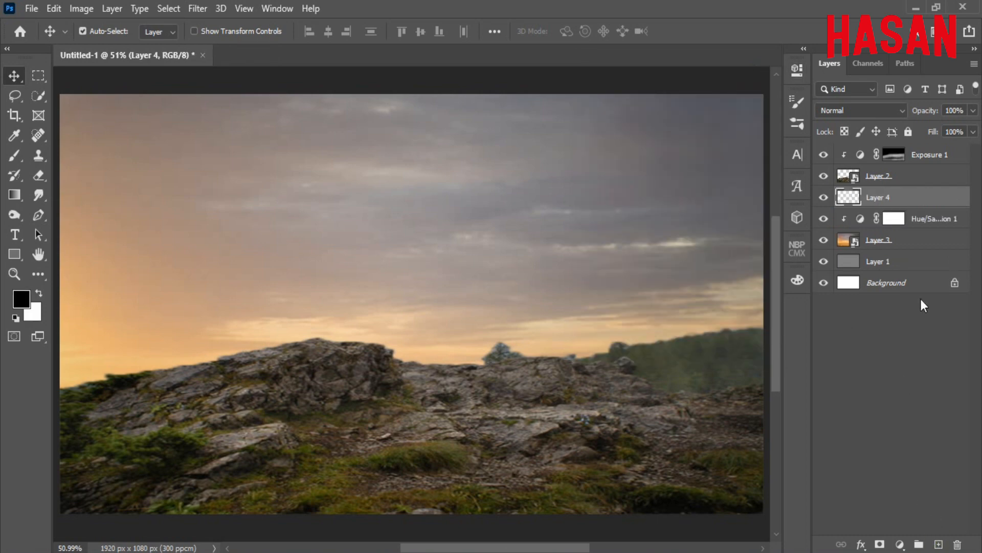
{"action": "scroll", "coordinate": [633, 305], "scroll_direction": "down", "scroll_amount": 2}
{"action": "key", "text": "b"}
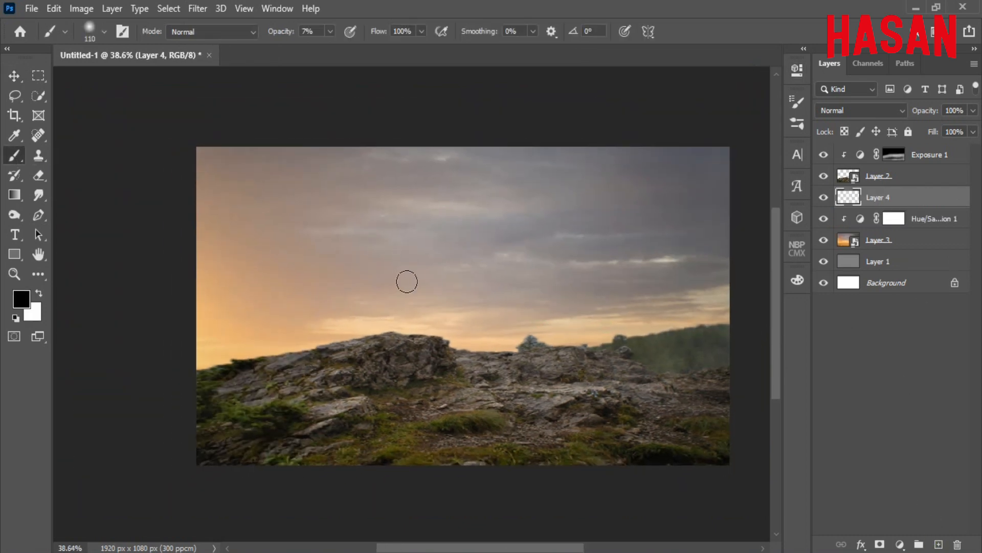
{"action": "key", "text": "bracketright"}
{"action": "key", "text": "bracketright"}
{"action": "key", "text": "bracketright"}
{"action": "right_click", "coordinate": [934, 203]}
{"action": "left_click", "coordinate": [808, 290]}
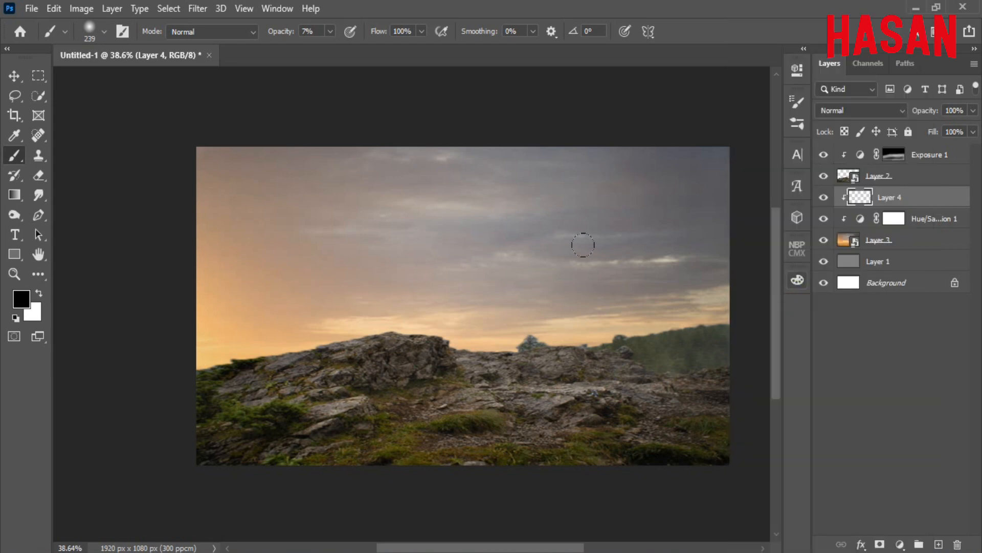
Paint black on the clipped layer with a large soft brush at 7% and 1% opacity to darken the upper and right sky
{"action": "key", "text": "bracketright"}
{"action": "key", "text": "bracketright"}
{"action": "mouse_move", "coordinate": [487, 145]}
{"action": "left_mouse_down"}
{"action": "mouse_move", "coordinate": [460, 156]}
{"action": "mouse_move", "coordinate": [184, 123]}
{"action": "mouse_move", "coordinate": [692, 201]}
{"action": "left_mouse_up"}
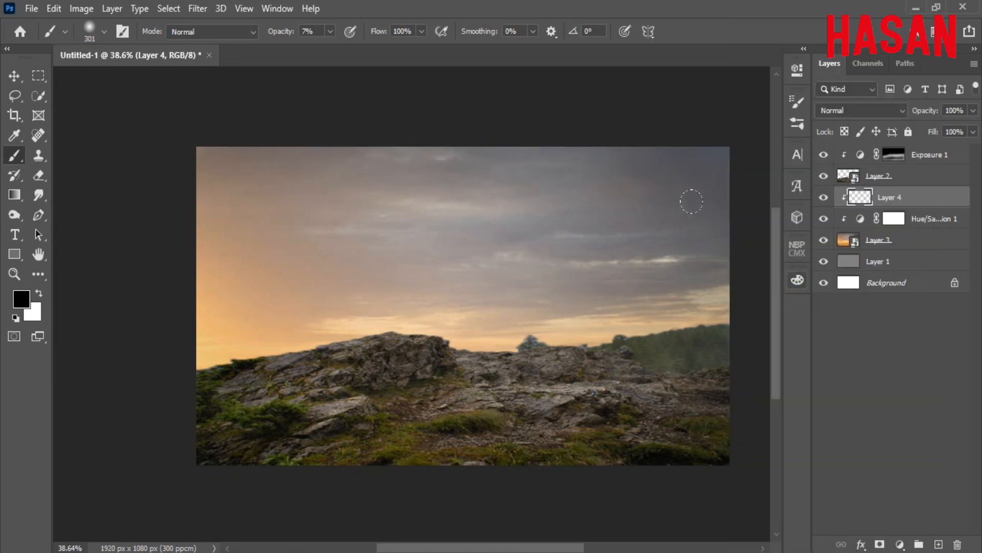
{"action": "mouse_move", "coordinate": [634, 213]}
{"action": "left_mouse_down"}
{"action": "mouse_move", "coordinate": [651, 217]}
{"action": "mouse_move", "coordinate": [601, 109]}
{"action": "left_mouse_up"}
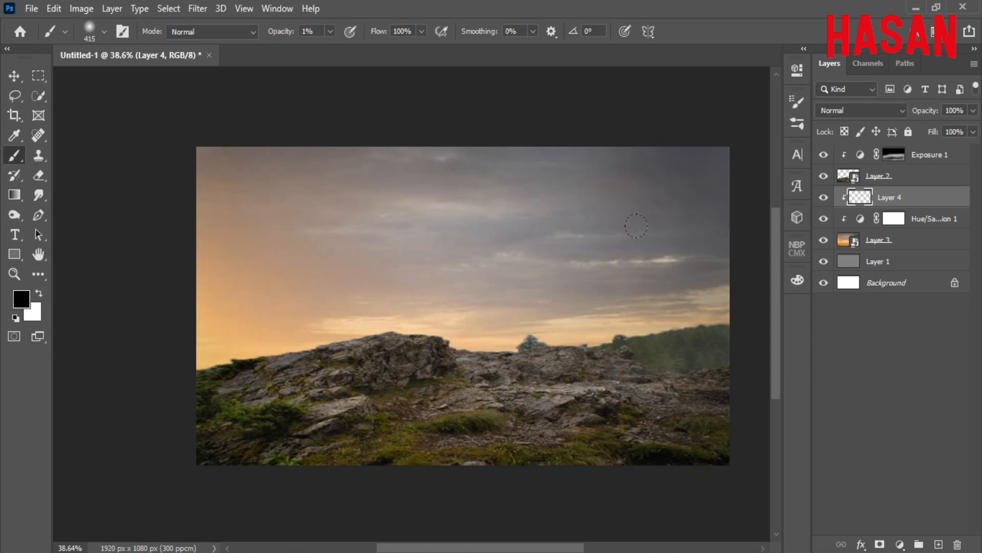
{"action": "left_click_drag", "start_coordinate": [573, 231], "coordinate": [597, 234]}
{"action": "key", "text": "ctrl+0"}
{"action": "left_click", "coordinate": [825, 198]}
{"action": "left_click", "coordinate": [824, 198]}
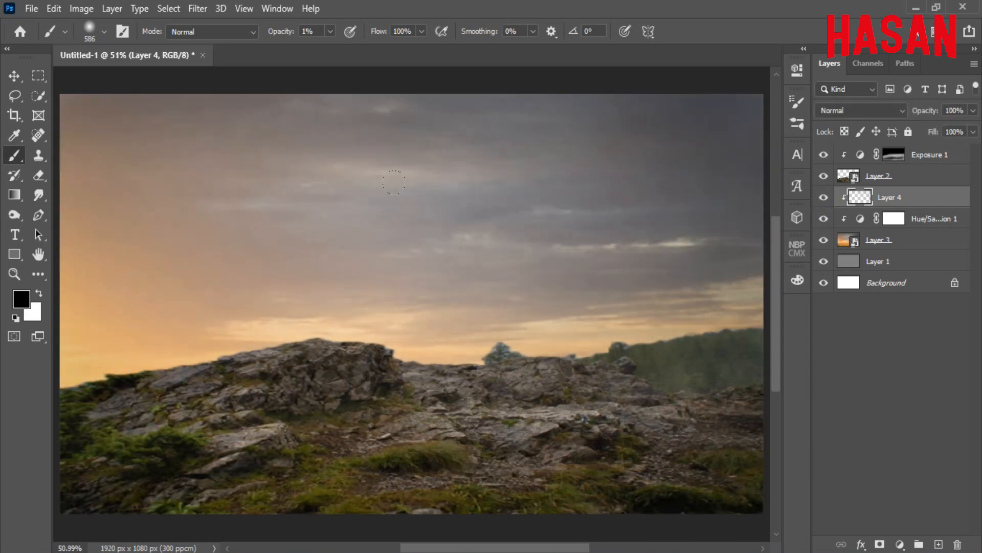
{"action": "left_click_drag", "start_coordinate": [502, 259], "coordinate": [448, 276]}
Copy the castle image into Untitled-1 as a layer between the sky shading layer and the rock landscape
{"action": "key", "text": "v"}
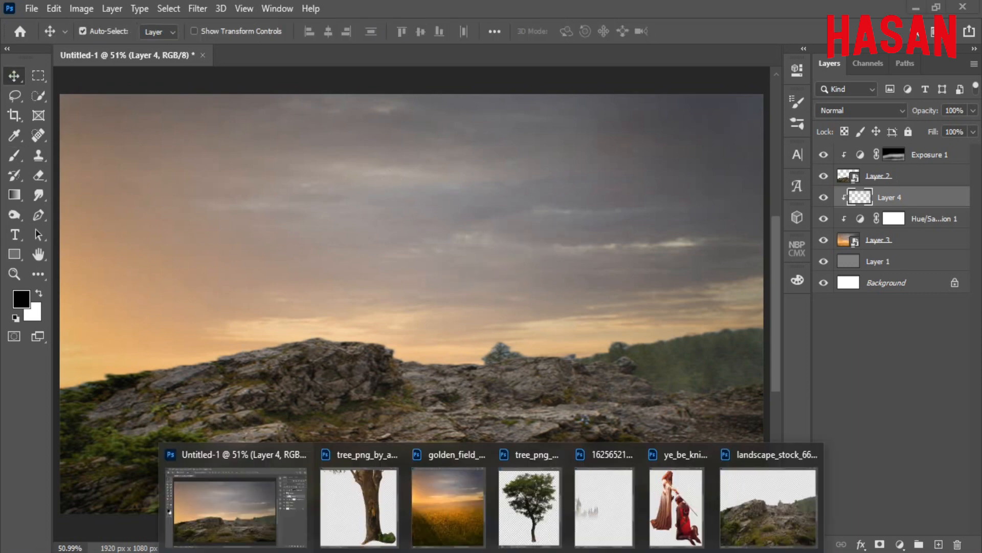
{"action": "left_click", "coordinate": [591, 525]}
{"action": "left_click_drag", "start_coordinate": [532, 59], "coordinate": [792, 57]}
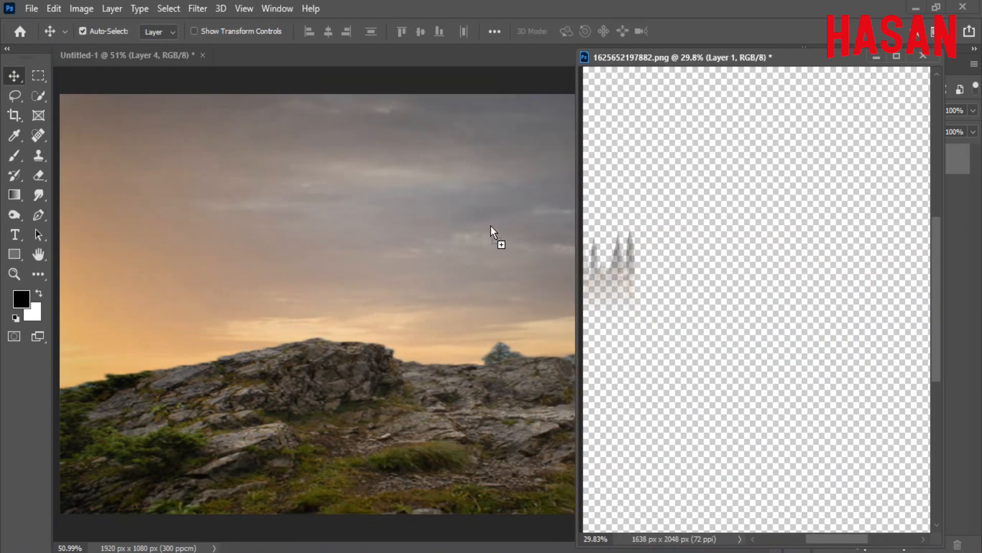
{"action": "left_click_drag", "start_coordinate": [684, 244], "coordinate": [468, 249]}
{"action": "left_click", "coordinate": [875, 57]}
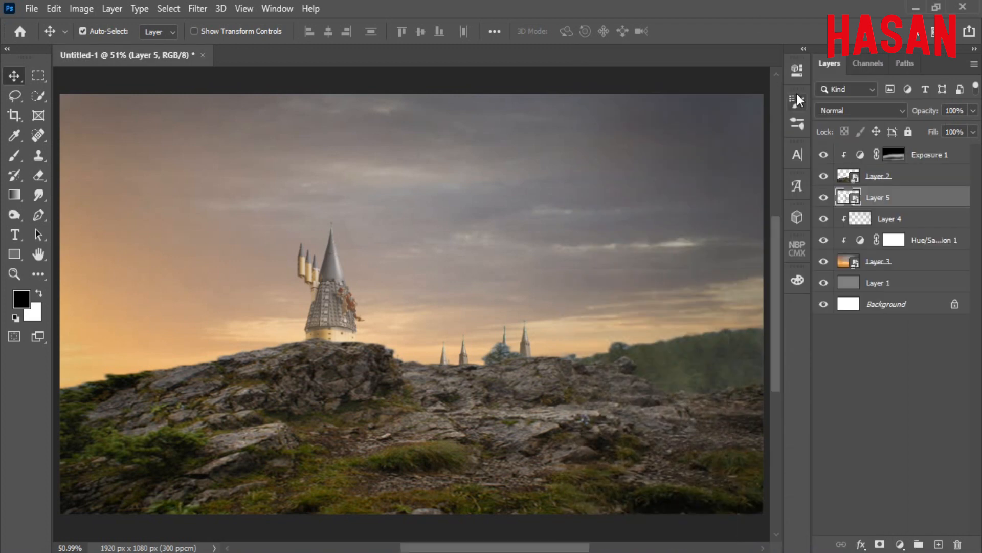
Scale the castle layer to about 7.55% and place it against the canvas's left edge behind the rocks
{"action": "key", "text": "ctrl"}
{"action": "key", "text": "ctrl+t"}
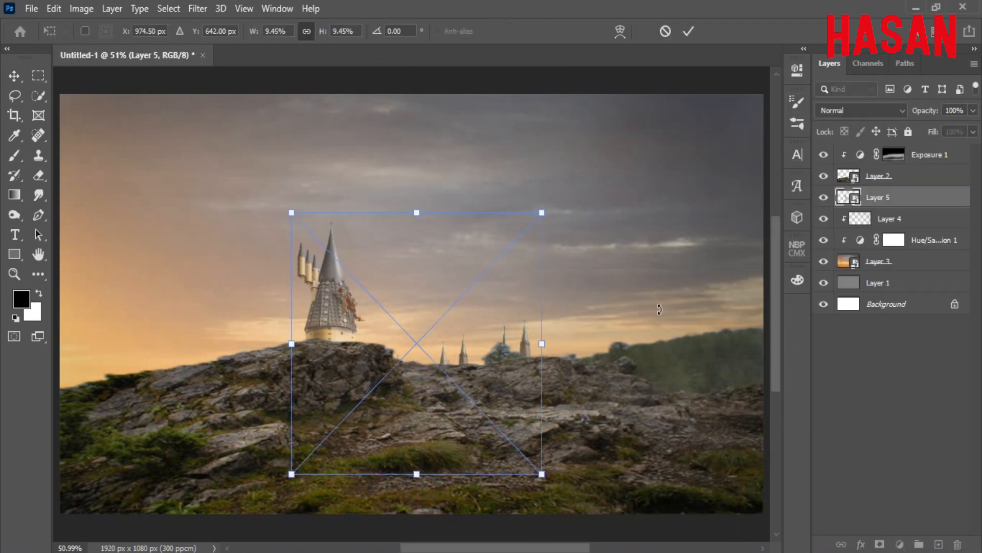
{"action": "left_click_drag", "start_coordinate": [290, 307], "coordinate": [168, 260]}
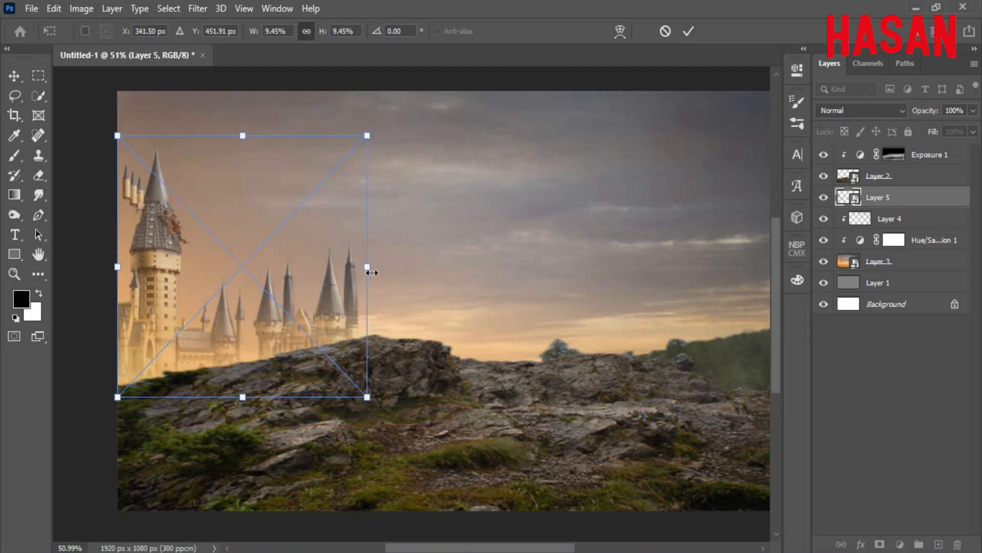
{"action": "left_click_drag", "start_coordinate": [372, 272], "coordinate": [320, 268]}
{"action": "left_click_drag", "start_coordinate": [279, 301], "coordinate": [254, 315]}
{"action": "left_click", "coordinate": [688, 31]}
Duplicate the castle layer, flip the copy horizontally and position it beside the original to continue the row of spires
{"action": "right_click", "coordinate": [930, 196]}
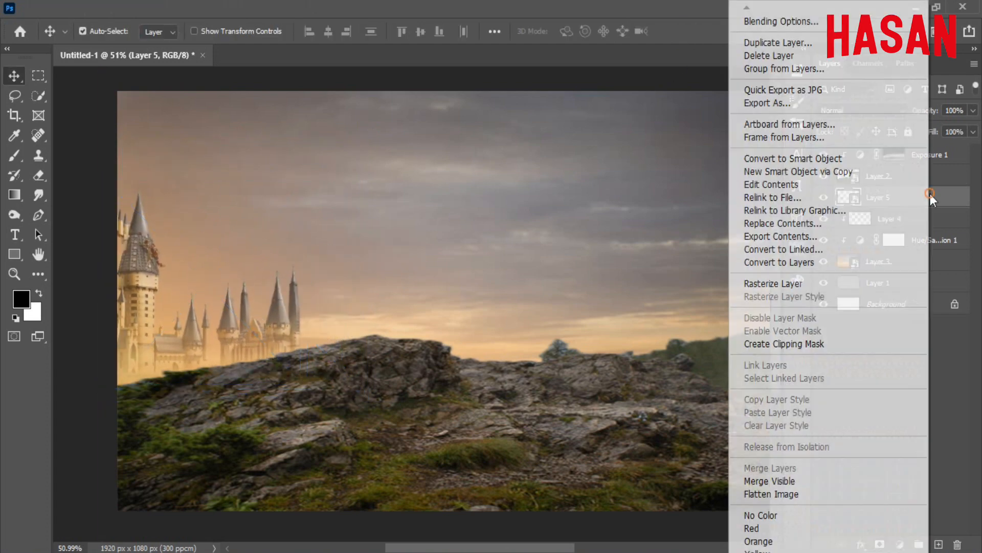
{"action": "left_click", "coordinate": [778, 42]}
{"action": "left_click", "coordinate": [609, 147]}
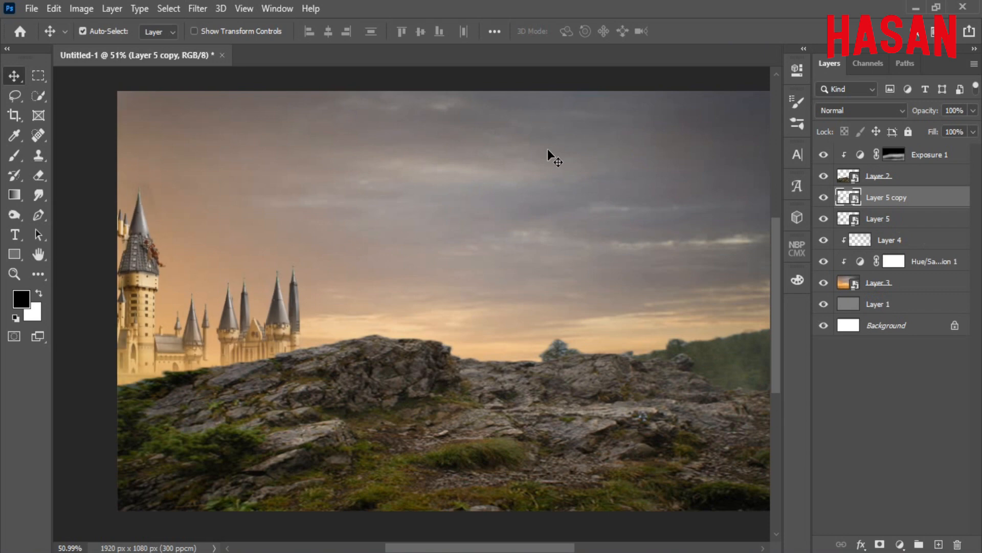
{"action": "key", "text": "ctrl+t"}
{"action": "left_click_drag", "start_coordinate": [229, 302], "coordinate": [411, 301]}
{"action": "right_click", "coordinate": [444, 303]}
{"action": "left_click", "coordinate": [483, 278]}
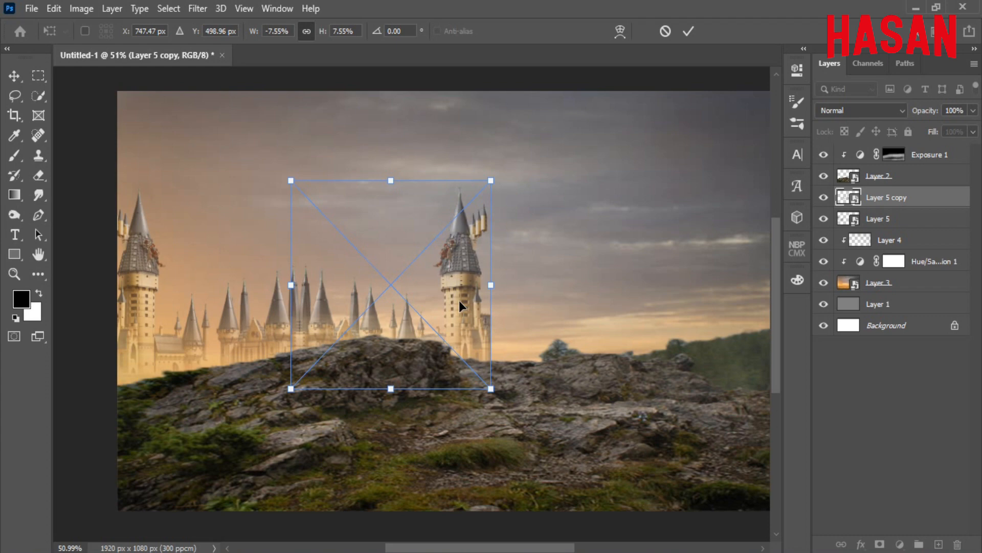
{"action": "mouse_move", "coordinate": [459, 300]}
{"action": "left_mouse_down"}
{"action": "mouse_move", "coordinate": [472, 303]}
{"action": "mouse_move", "coordinate": [459, 302]}
{"action": "left_mouse_up"}
{"action": "left_click", "coordinate": [689, 32]}
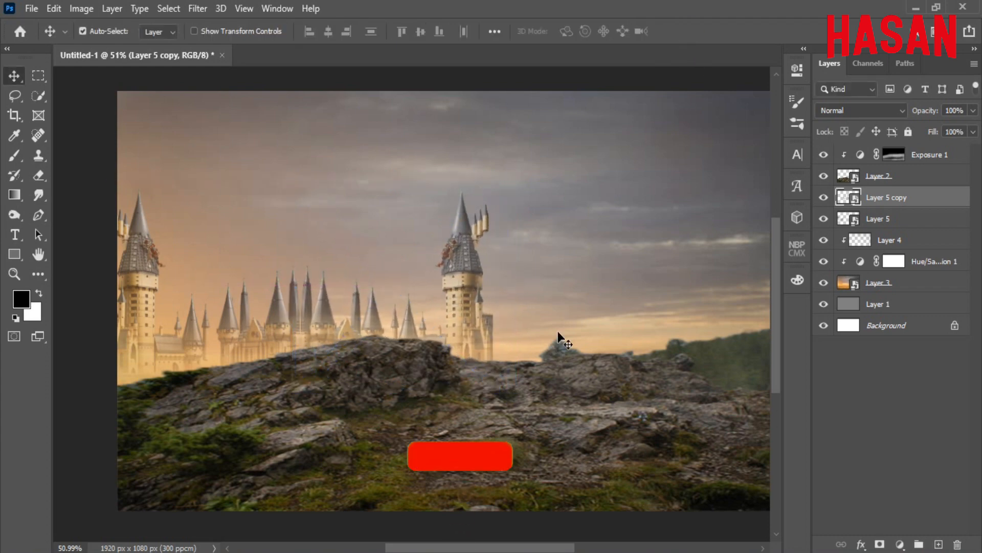
Duplicate the mirrored castle and move the copy right to about X 1269 px, behind the rocks
{"action": "right_click", "coordinate": [918, 200]}
{"action": "left_click", "coordinate": [773, 43]}
{"action": "left_click", "coordinate": [611, 148]}
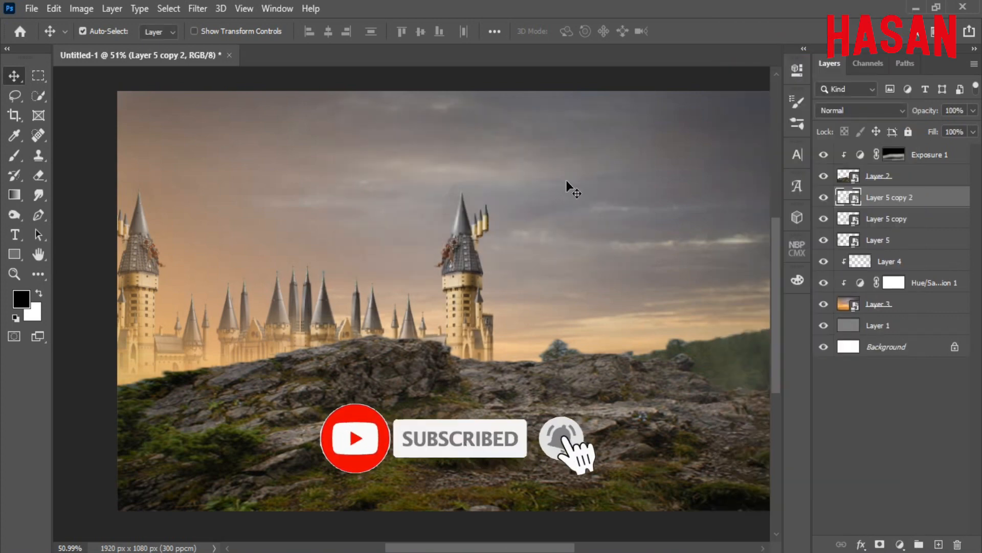
{"action": "key", "text": "ctrl+t"}
{"action": "left_click_drag", "start_coordinate": [447, 289], "coordinate": [641, 272]}
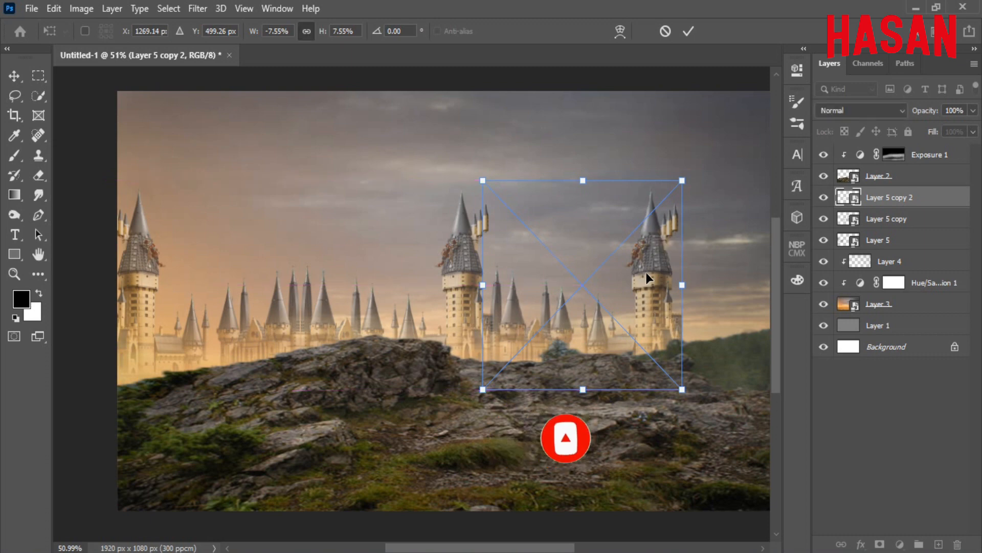
{"action": "key", "text": "Return"}
Duplicate the castle once more, flip it horizontally and place it at about X 1790 px, over the canvas's right edge
{"action": "right_click", "coordinate": [907, 199]}
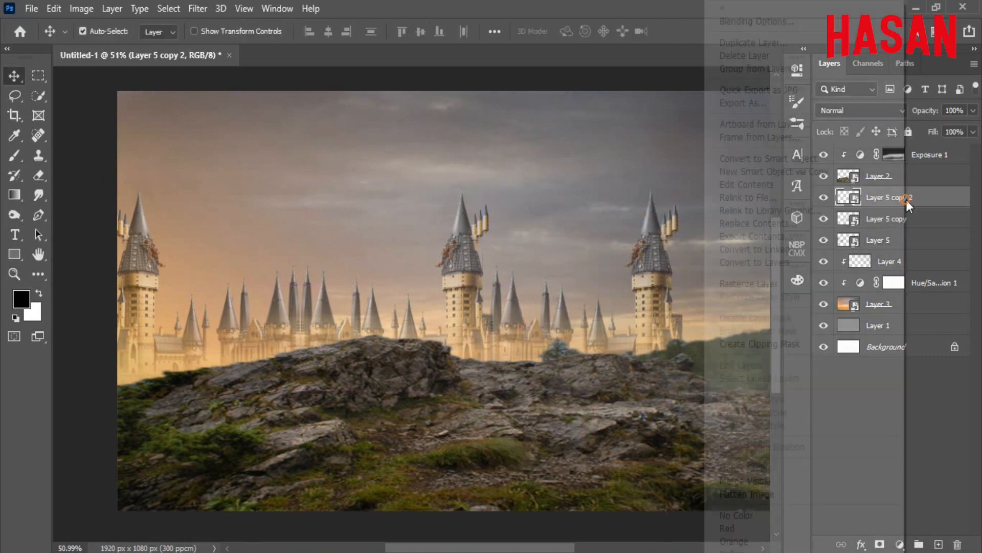
{"action": "left_click", "coordinate": [742, 29]}
{"action": "left_click", "coordinate": [612, 145]}
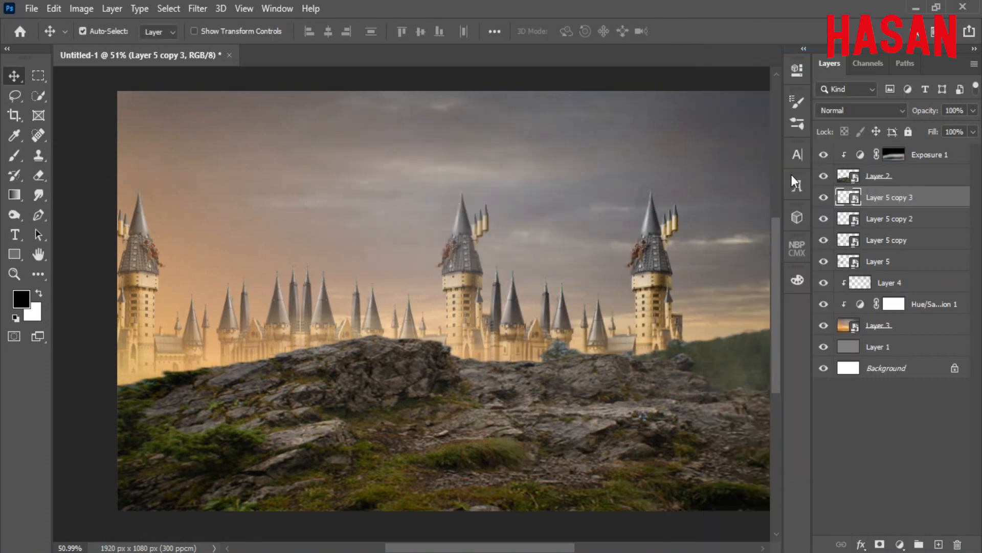
{"action": "key", "text": "ctrl+t"}
{"action": "scroll", "coordinate": [552, 362], "scroll_direction": "down", "scroll_amount": 2}
{"action": "left_click_drag", "start_coordinate": [551, 362], "coordinate": [722, 300]}
{"action": "right_click", "coordinate": [695, 306]}
{"action": "left_click", "coordinate": [714, 289]}
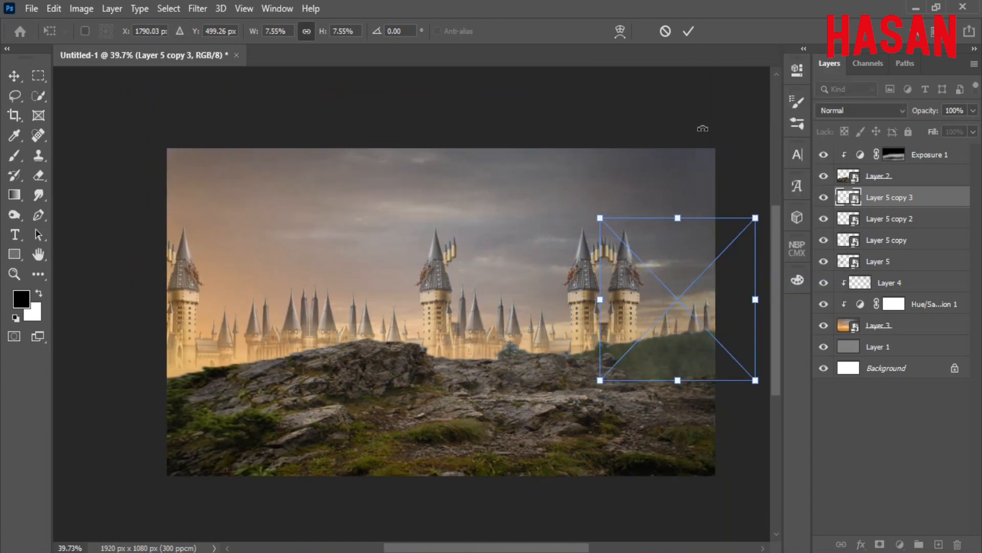
{"action": "left_click", "coordinate": [688, 31]}
{"action": "scroll", "coordinate": [572, 290], "scroll_direction": "up", "scroll_amount": 2}
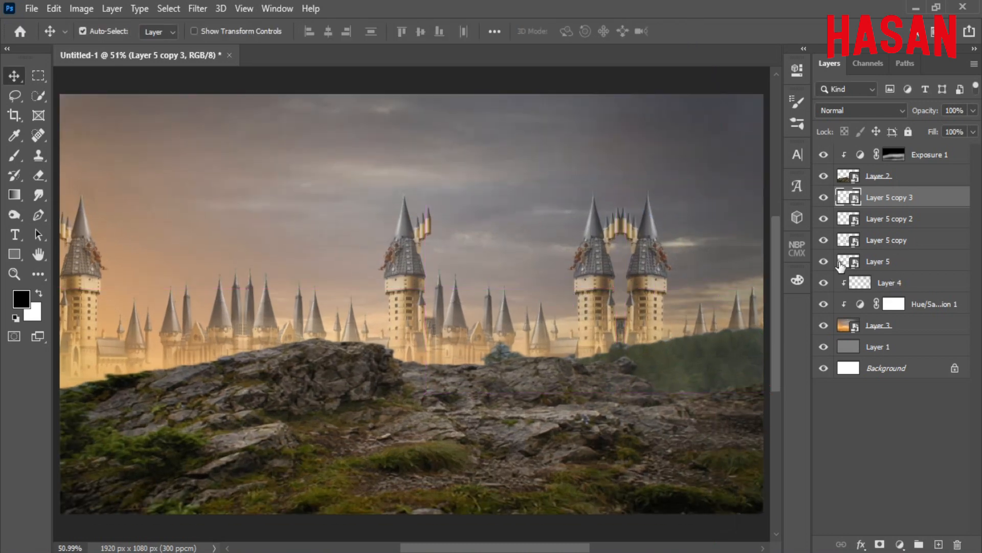
Merge the four castle layers into one and convert the merged layer to a smart object
{"action": "left_click", "coordinate": [893, 261], "text": "shift"}
{"action": "right_click", "coordinate": [895, 259]}
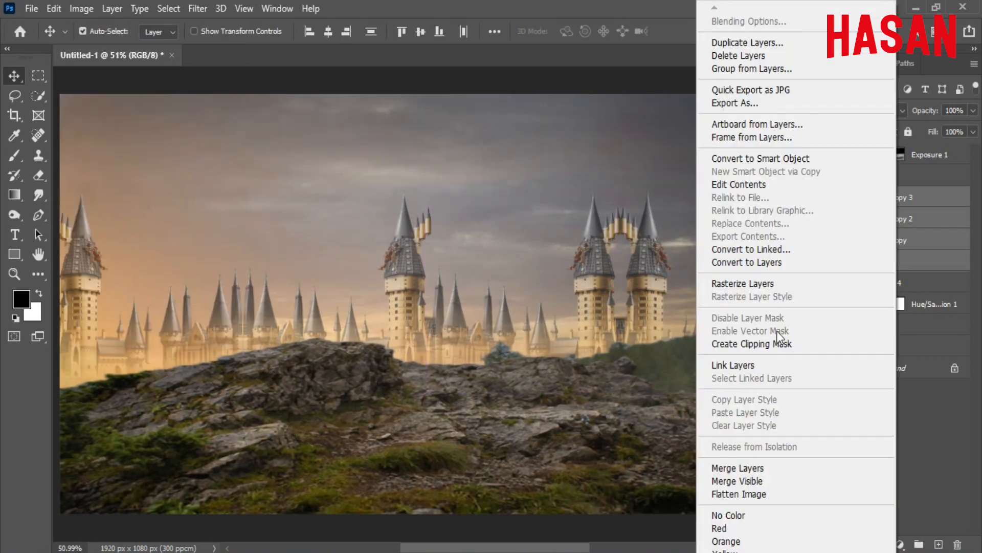
{"action": "left_click", "coordinate": [779, 469]}
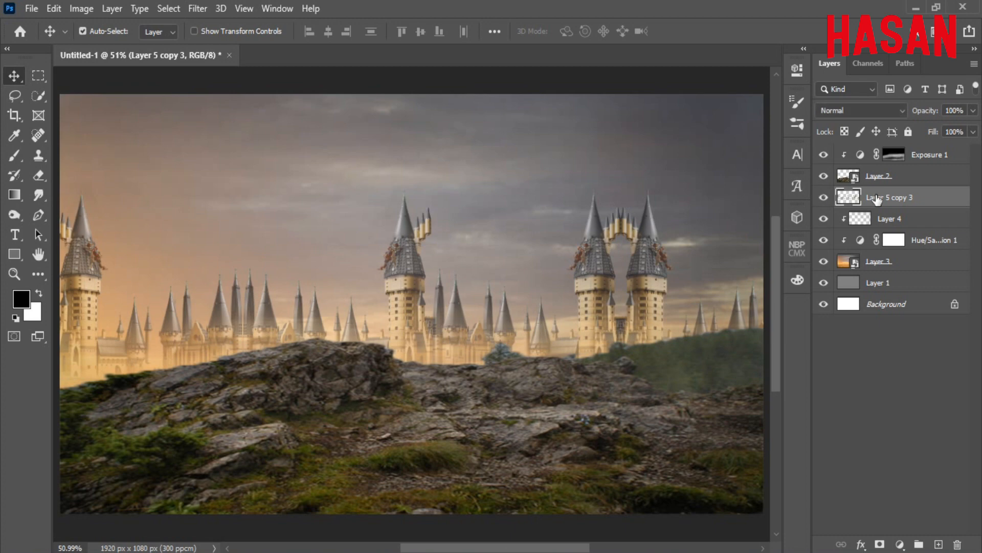
{"action": "right_click", "coordinate": [877, 199]}
{"action": "left_click", "coordinate": [747, 208]}
Apply a Gaussian Blur with a 2-pixel radius to the castle smart object and collapse its smart filter list
{"action": "left_click", "coordinate": [197, 8]}
{"action": "mouse_move", "coordinate": [287, 177]}
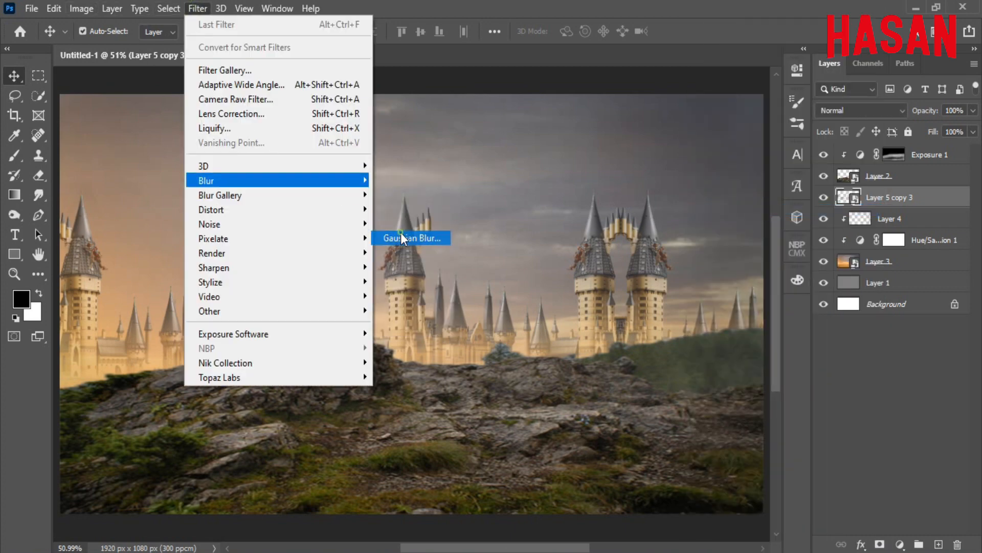
{"action": "left_click", "coordinate": [412, 233]}
{"action": "left_click_drag", "start_coordinate": [809, 66], "coordinate": [787, 63]}
{"action": "type", "text": "3"}
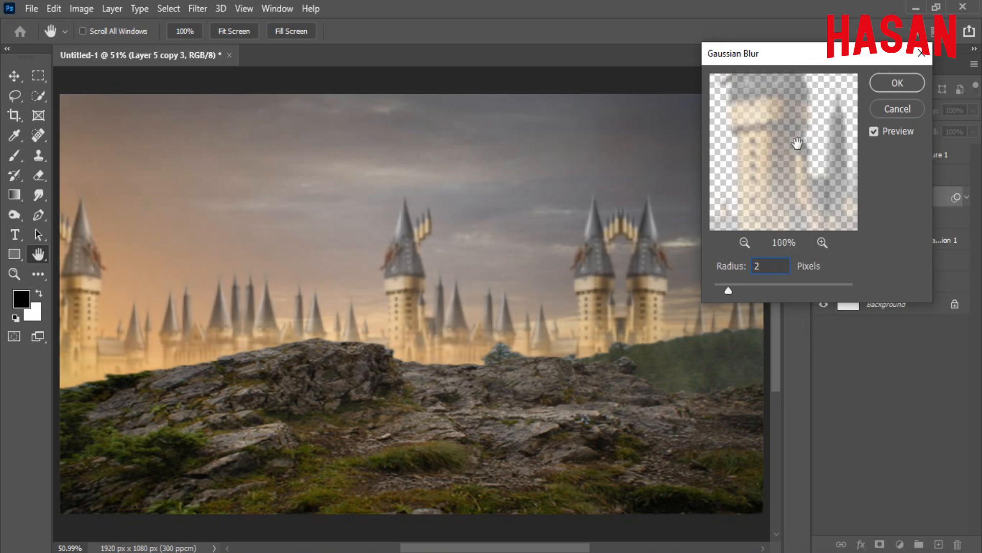
{"action": "left_click", "coordinate": [897, 84]}
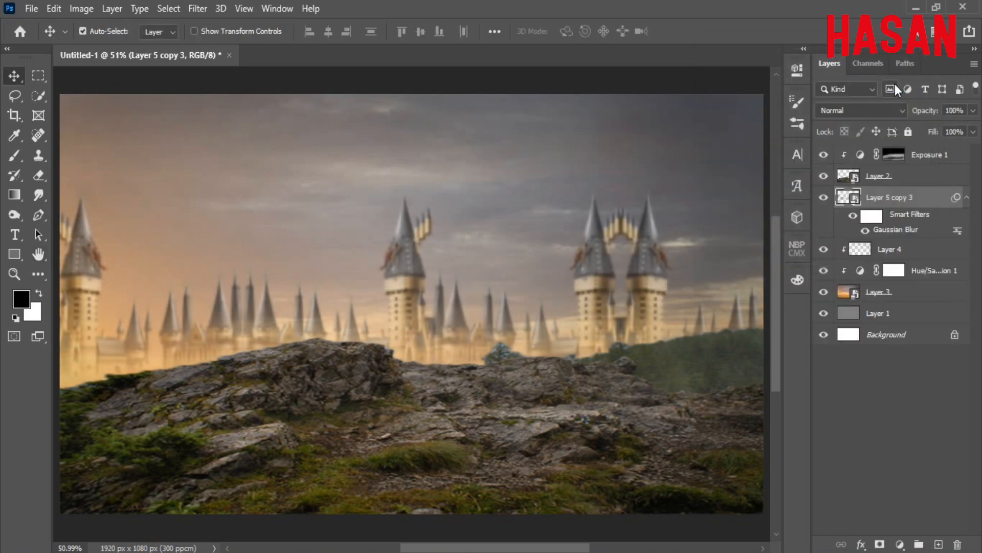
{"action": "left_click", "coordinate": [966, 197]}
Move the black shading layer directly above the blurred castle layer and toggle its visibility to compare
{"action": "left_click_drag", "start_coordinate": [944, 227], "coordinate": [929, 187]}
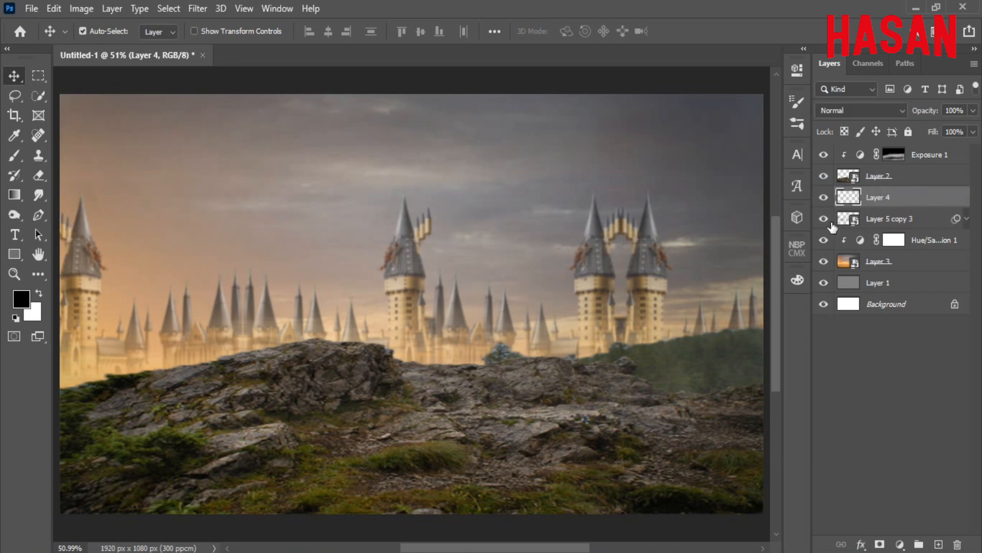
{"action": "left_click", "coordinate": [824, 198]}
{"action": "left_click", "coordinate": [823, 197]}
Shift the sunset sky slightly lower behind the castles and make the Exposure adjustment the active layer
{"action": "left_click", "coordinate": [896, 177]}
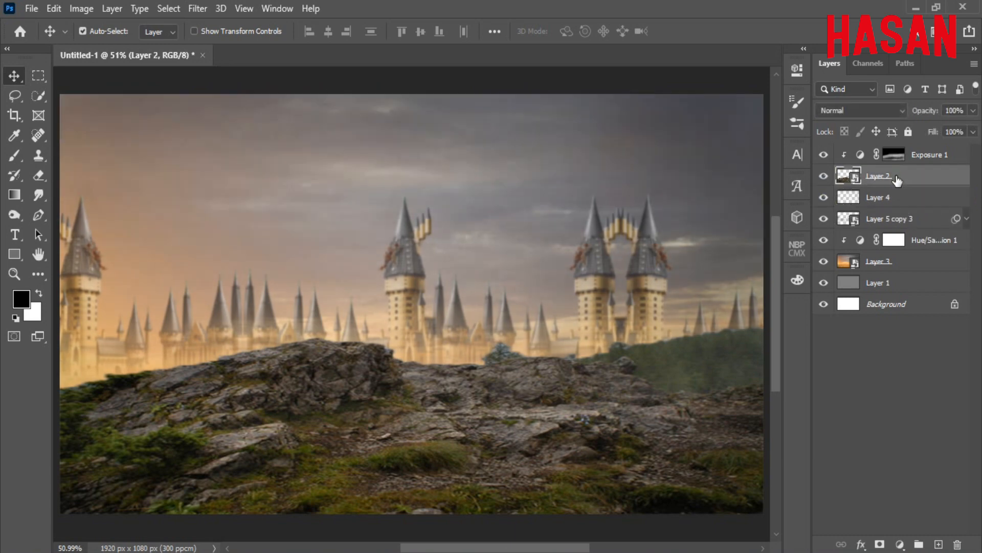
{"action": "left_click", "coordinate": [860, 156]}
{"action": "left_click_drag", "start_coordinate": [717, 285], "coordinate": [625, 277]}
Copy the tree trunk image into Untitled-1 as a new layer above the Exposure adjustment
{"action": "mouse_move", "coordinate": [494, 550]}
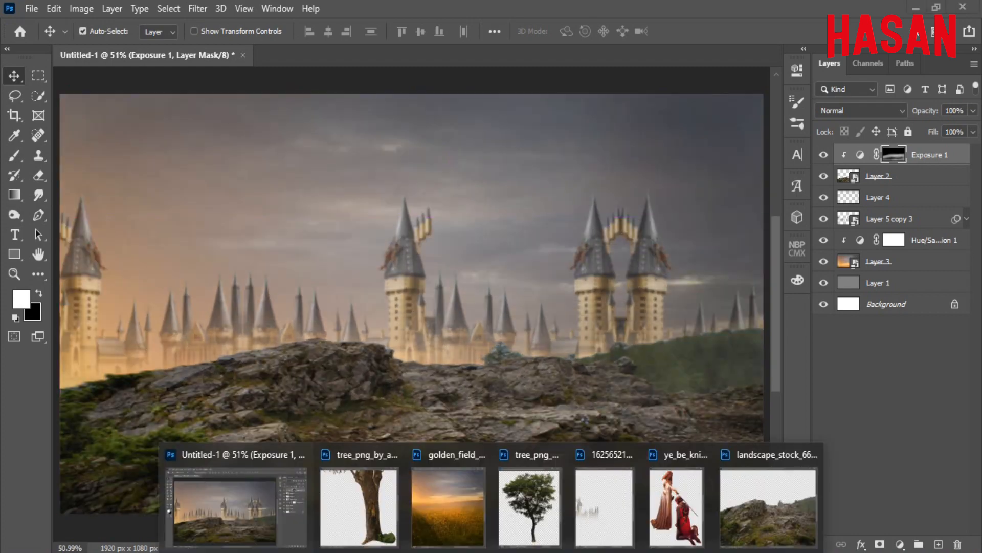
{"action": "left_click", "coordinate": [372, 518]}
{"action": "left_click_drag", "start_coordinate": [570, 125], "coordinate": [887, 51]}
{"action": "left_click_drag", "start_coordinate": [961, 215], "coordinate": [519, 216]}
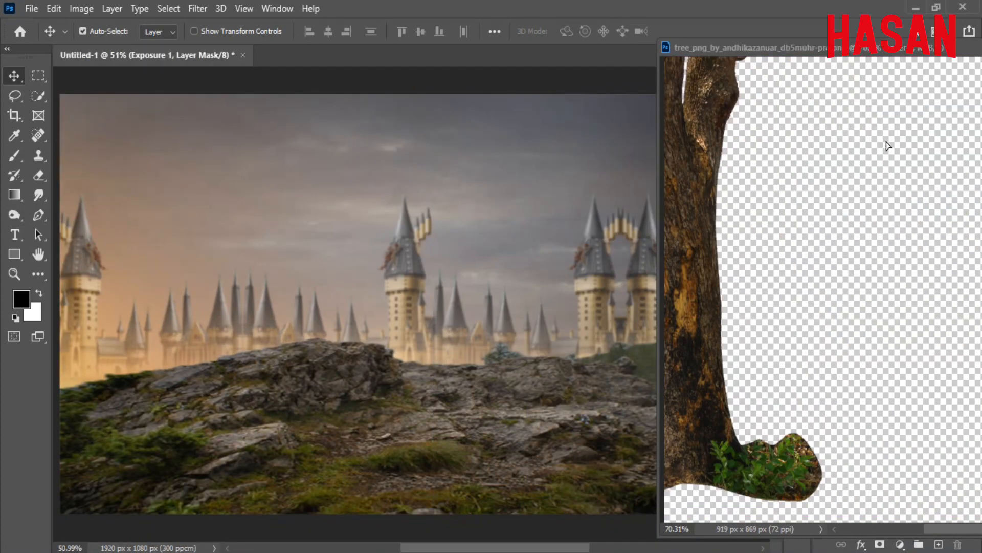
{"action": "left_click_drag", "start_coordinate": [949, 47], "coordinate": [563, 97]}
{"action": "left_click", "coordinate": [685, 98]}
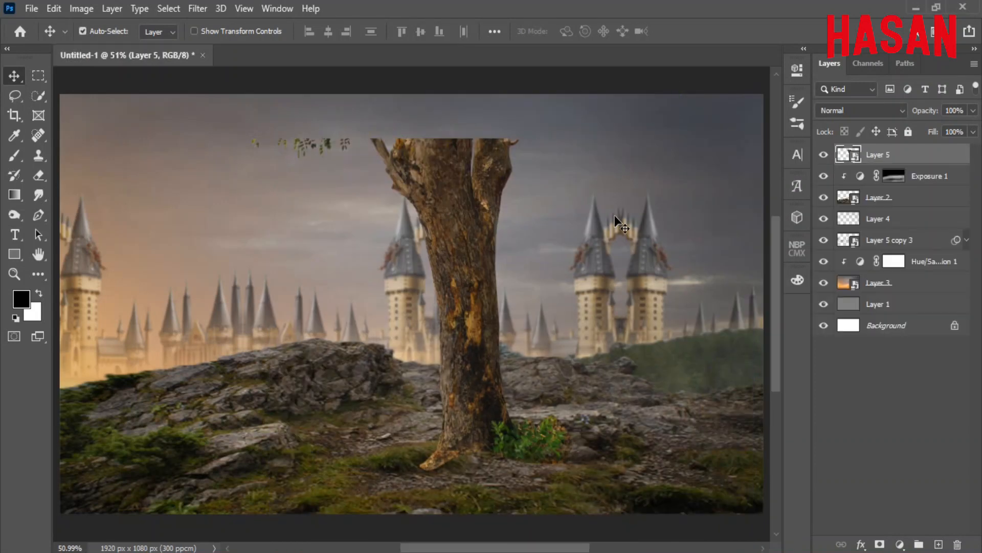
Scale the tree trunk to about 9.83% and position it right of centre at about X 1262, Y 433 px
{"action": "key", "text": "ctrl+t"}
{"action": "left_click_drag", "start_coordinate": [542, 270], "coordinate": [593, 240]}
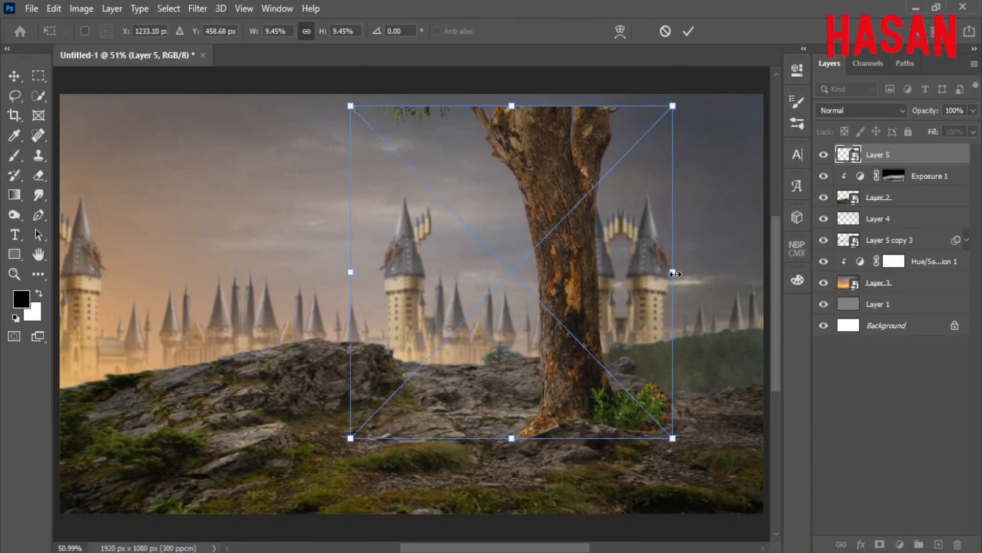
{"action": "left_click_drag", "start_coordinate": [675, 274], "coordinate": [689, 275]}
{"action": "mouse_move", "coordinate": [590, 301]}
{"action": "left_mouse_down"}
{"action": "mouse_move", "coordinate": [601, 281]}
{"action": "mouse_move", "coordinate": [600, 293]}
{"action": "left_mouse_up"}
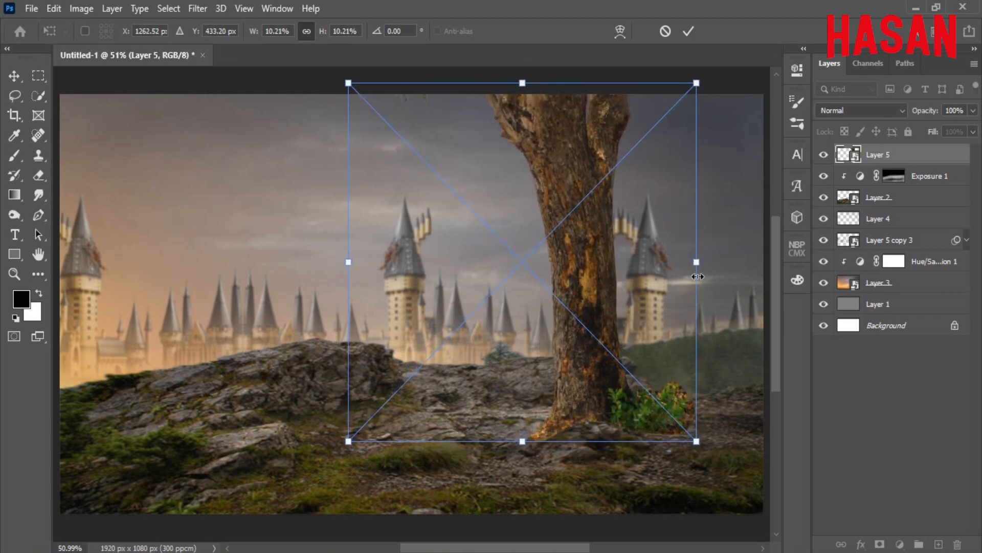
{"action": "left_click_drag", "start_coordinate": [697, 277], "coordinate": [689, 261]}
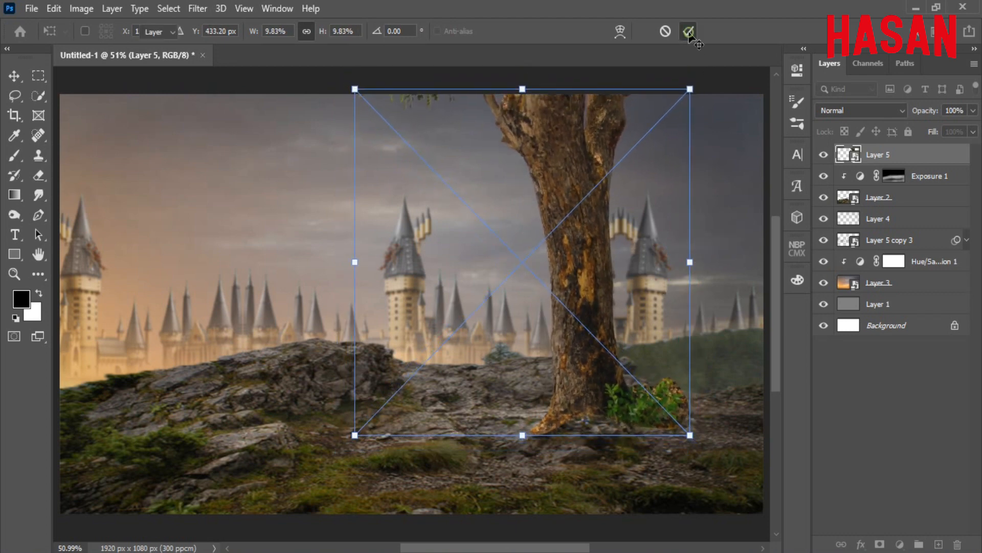
{"action": "left_click", "coordinate": [689, 31]}
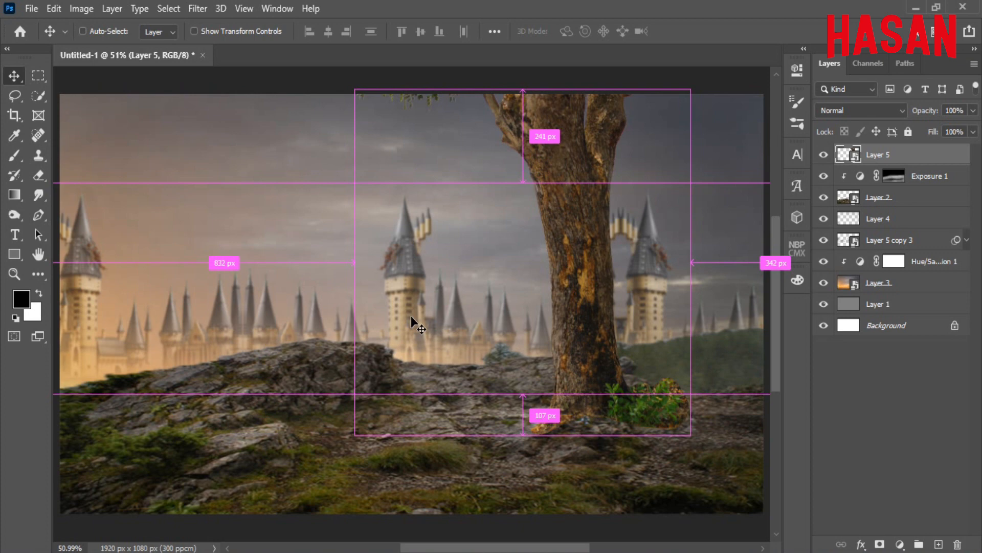
Rescale the tree trunk to 9.07% and lower it onto the rocks at about X 1262, Y 408 px
{"action": "key", "text": "ctrl+t"}
{"action": "left_click_drag", "start_coordinate": [691, 262], "coordinate": [680, 262]}
{"action": "left_click_drag", "start_coordinate": [588, 276], "coordinate": [589, 268]}
{"action": "left_click_drag", "start_coordinate": [523, 93], "coordinate": [574, 417]}
{"action": "left_click_drag", "start_coordinate": [376, 273], "coordinate": [375, 325]}
{"action": "left_click_drag", "start_coordinate": [542, 378], "coordinate": [461, 333]}
{"action": "left_click_drag", "start_coordinate": [504, 522], "coordinate": [489, 344]}
{"action": "left_click_drag", "start_coordinate": [574, 445], "coordinate": [555, 260]}
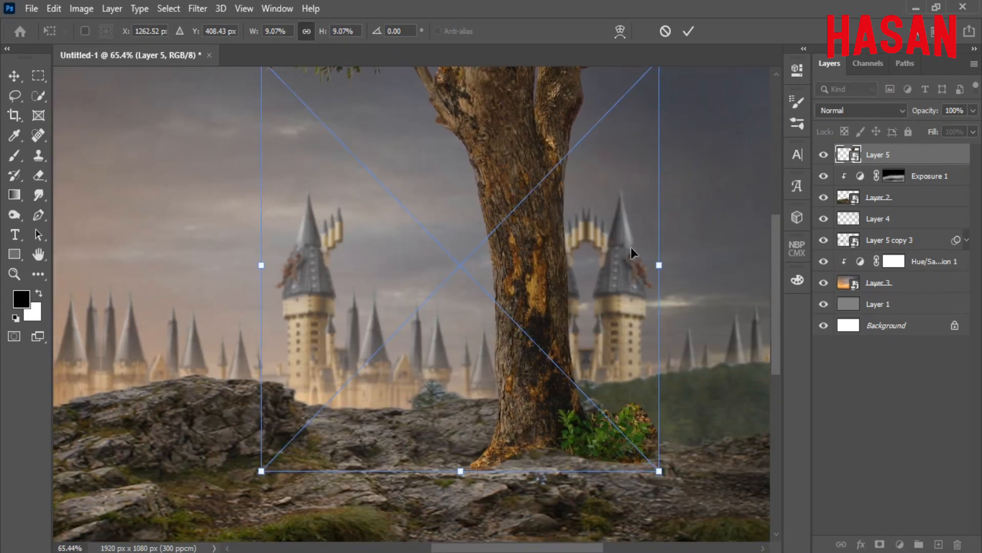
{"action": "left_click", "coordinate": [689, 31]}
{"action": "scroll", "coordinate": [591, 355], "scroll_direction": "down", "scroll_amount": 2}
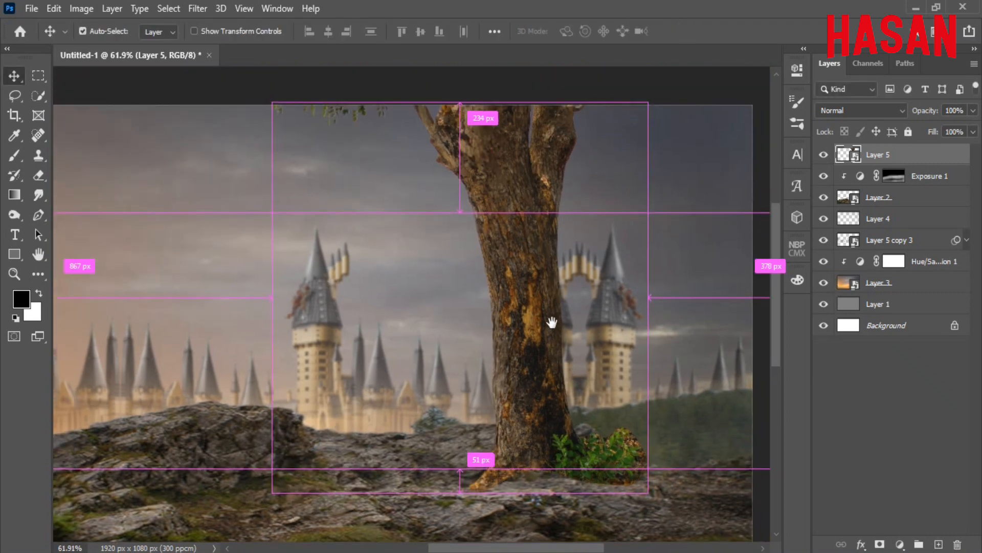
Add a layer mask to the tree trunk and paint black at 59% brush opacity over its base and bush
{"action": "left_click", "coordinate": [879, 544]}
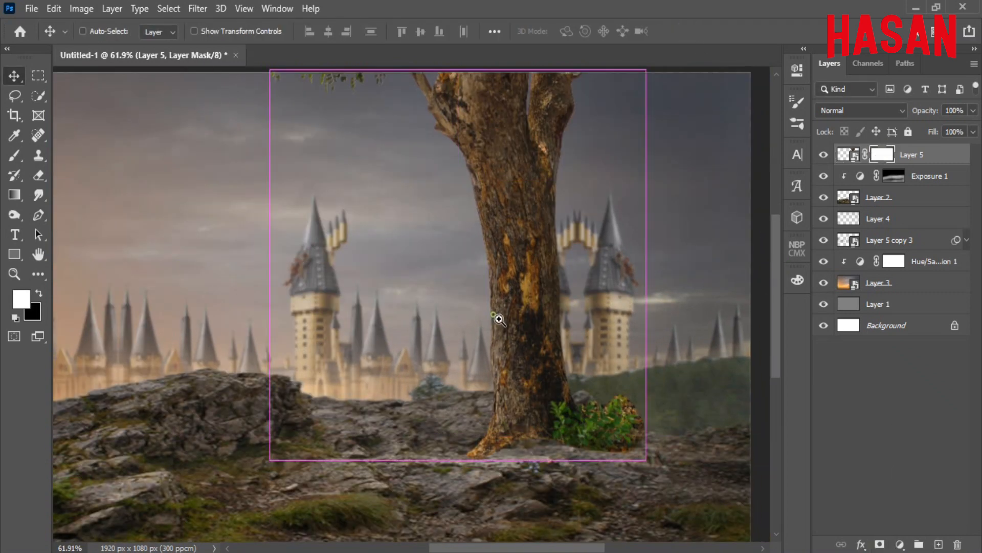
{"action": "scroll", "coordinate": [495, 318], "scroll_direction": "up", "scroll_amount": 3}
{"action": "key", "text": "b"}
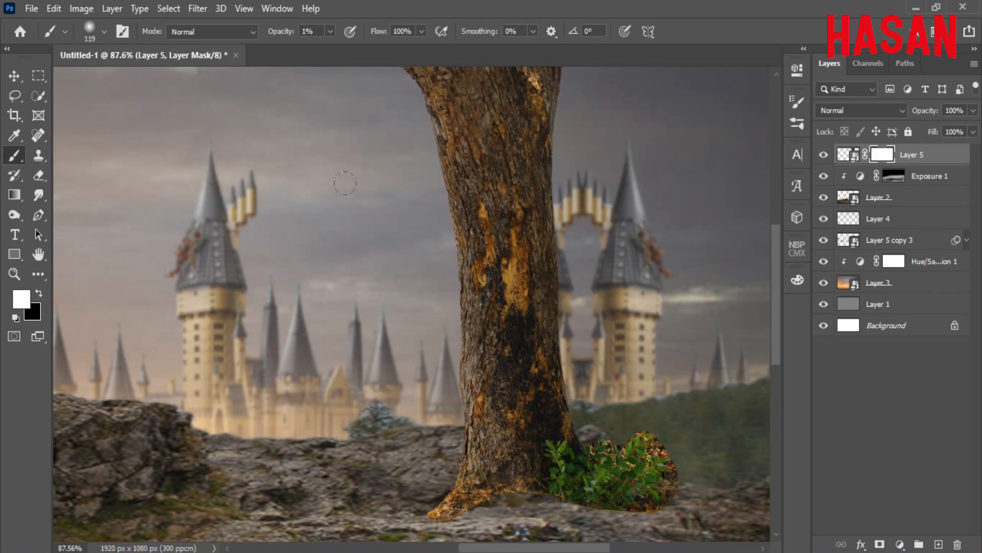
{"action": "left_click_drag", "start_coordinate": [272, 32], "coordinate": [292, 35]}
{"action": "scroll", "coordinate": [476, 309], "scroll_direction": "down", "scroll_amount": 3}
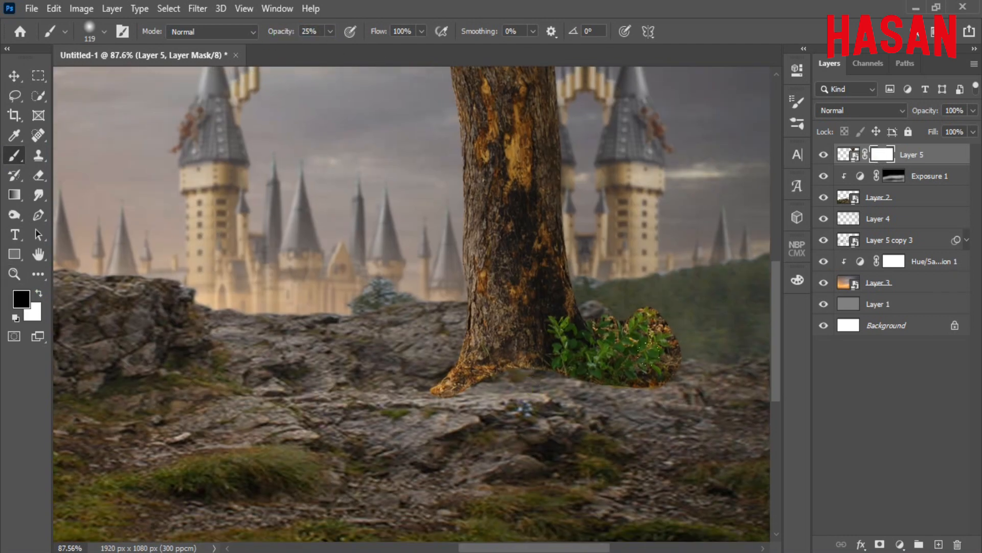
{"action": "left_click_drag", "start_coordinate": [271, 32], "coordinate": [288, 32]}
{"action": "mouse_move", "coordinate": [617, 372]}
{"action": "left_mouse_down"}
{"action": "mouse_move", "coordinate": [666, 315]}
{"action": "mouse_move", "coordinate": [583, 372]}
{"action": "left_mouse_up"}
{"action": "mouse_move", "coordinate": [444, 395]}
{"action": "left_mouse_down"}
{"action": "mouse_move", "coordinate": [469, 381]}
{"action": "mouse_move", "coordinate": [592, 376]}
{"action": "left_mouse_up"}
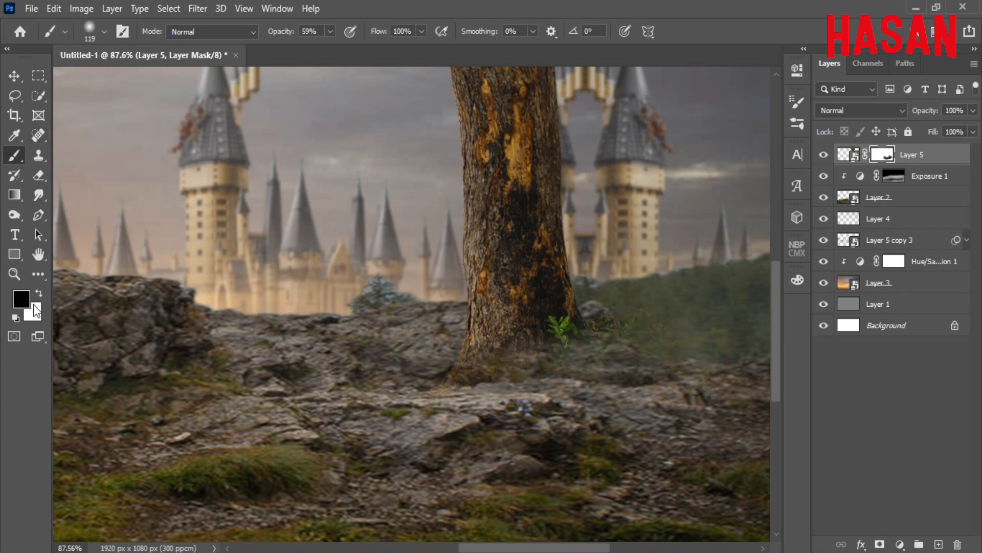
Restore some green leaves beside the trunk by painting white on its mask, and rework how much of the protruding root is hidden
{"action": "left_click_drag", "start_coordinate": [535, 350], "coordinate": [573, 320]}
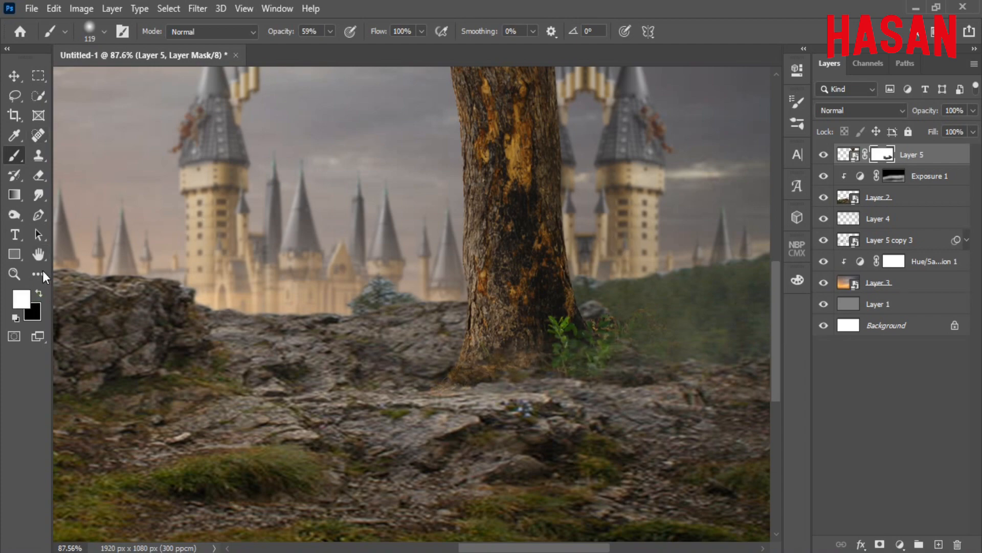
{"action": "mouse_move", "coordinate": [518, 384]}
{"action": "left_mouse_down"}
{"action": "mouse_move", "coordinate": [548, 366]}
{"action": "mouse_move", "coordinate": [511, 391]}
{"action": "left_mouse_up"}
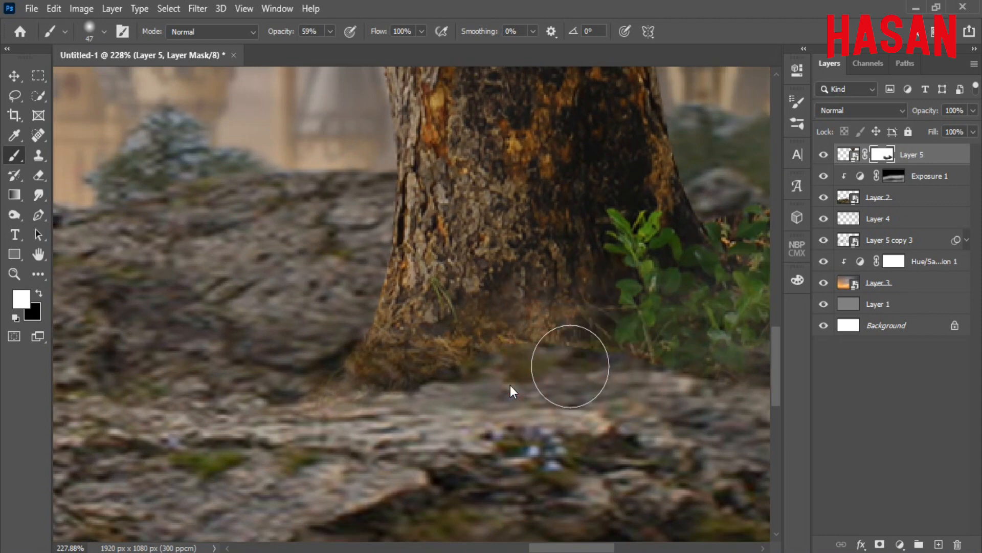
{"action": "mouse_move", "coordinate": [423, 386]}
{"action": "left_mouse_down"}
{"action": "mouse_move", "coordinate": [338, 395]}
{"action": "mouse_move", "coordinate": [327, 352]}
{"action": "left_mouse_up"}
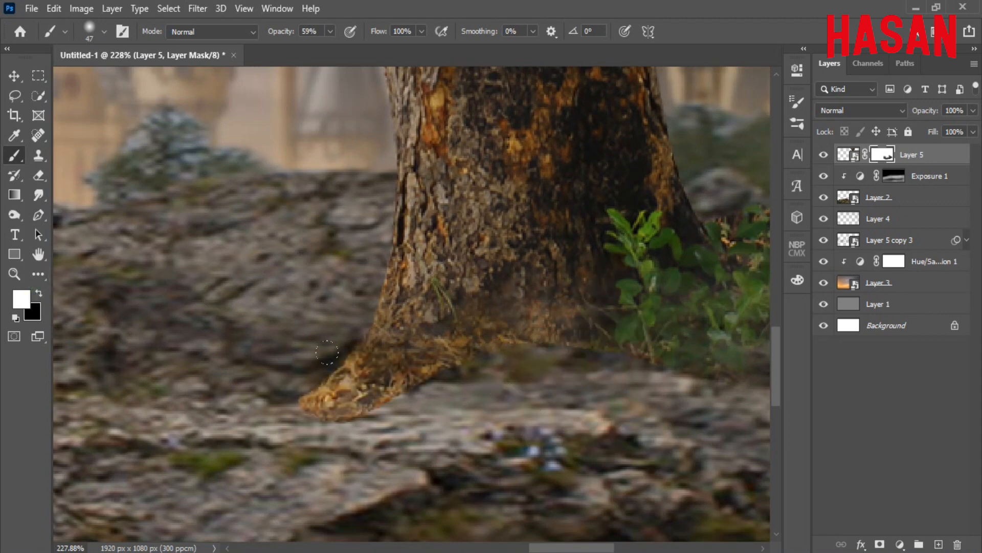
{"action": "mouse_move", "coordinate": [312, 405]}
{"action": "left_mouse_down"}
{"action": "mouse_move", "coordinate": [353, 369]}
{"action": "mouse_move", "coordinate": [428, 367]}
{"action": "left_mouse_up"}
{"action": "left_click_drag", "start_coordinate": [354, 411], "coordinate": [315, 410]}
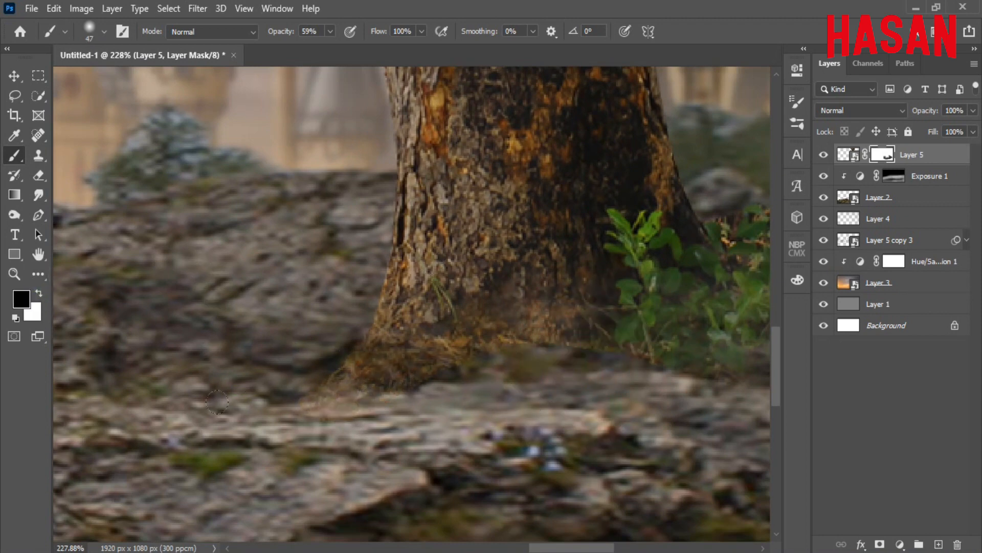
Paint black on the tree's mask to erase the stray foliage around the small plant and blend the trunk base into the rocks
{"action": "left_click_drag", "start_coordinate": [637, 400], "coordinate": [415, 403]}
{"action": "left_click_drag", "start_coordinate": [503, 392], "coordinate": [411, 367]}
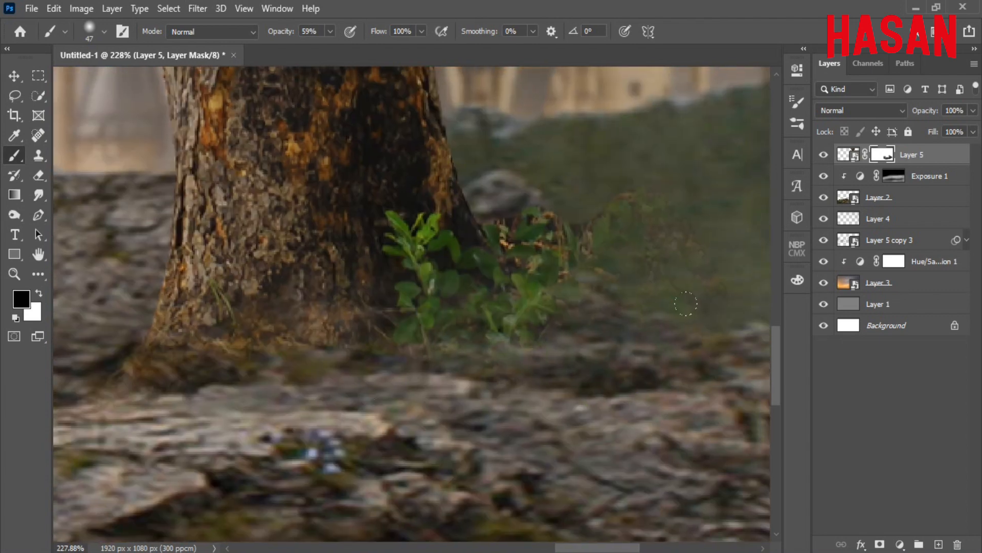
{"action": "left_click_drag", "start_coordinate": [654, 320], "coordinate": [575, 369]}
{"action": "left_click_drag", "start_coordinate": [426, 260], "coordinate": [381, 194]}
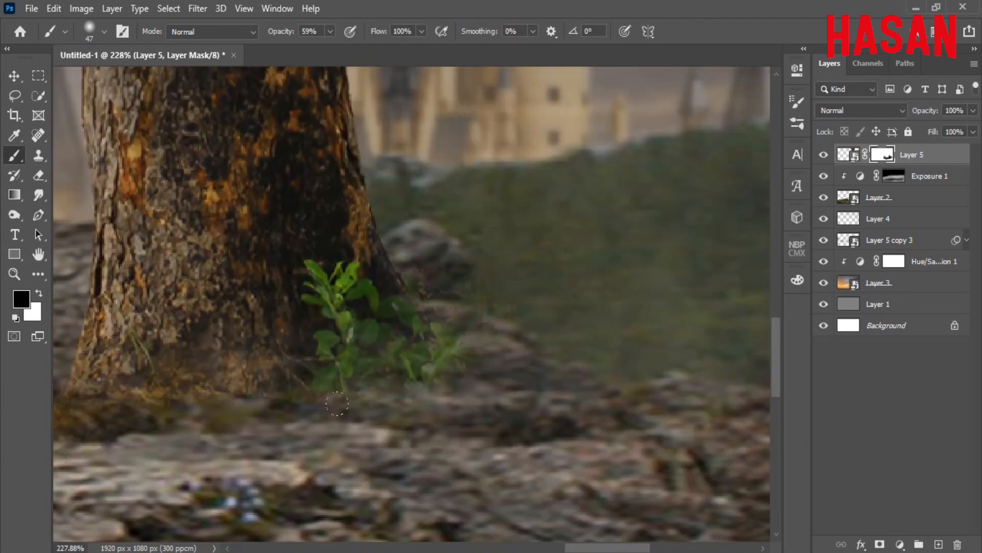
{"action": "left_click_drag", "start_coordinate": [337, 403], "coordinate": [600, 352]}
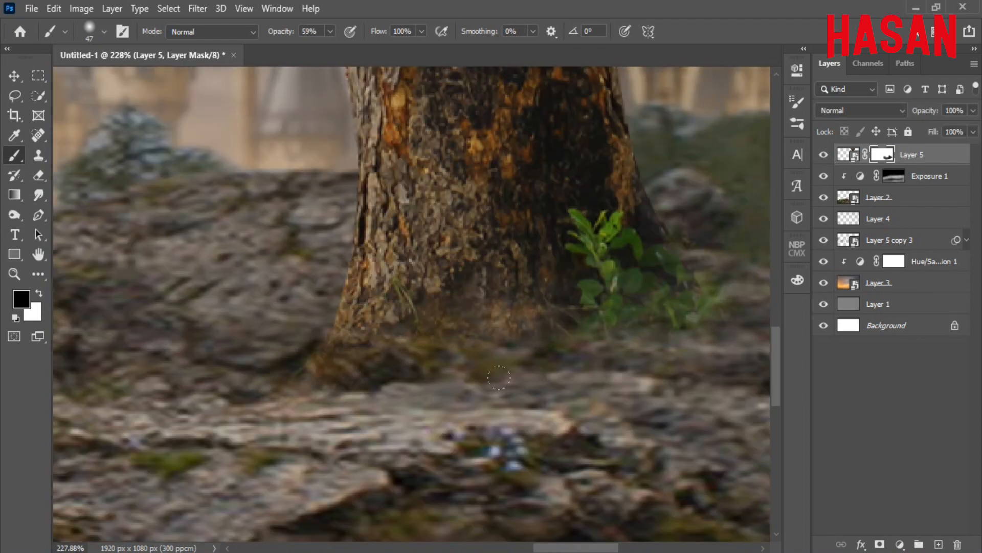
{"action": "key", "text": "ctrl+0"}
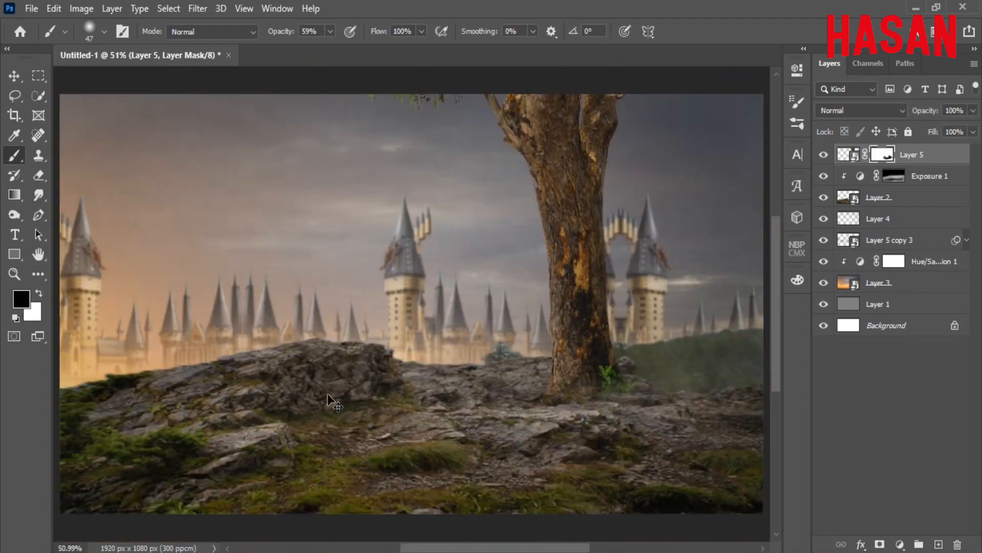
Add a Brightness/Contrast adjustment clipped to the tree trunk with brightness -39 and contrast 10
{"action": "left_click", "coordinate": [14, 76]}
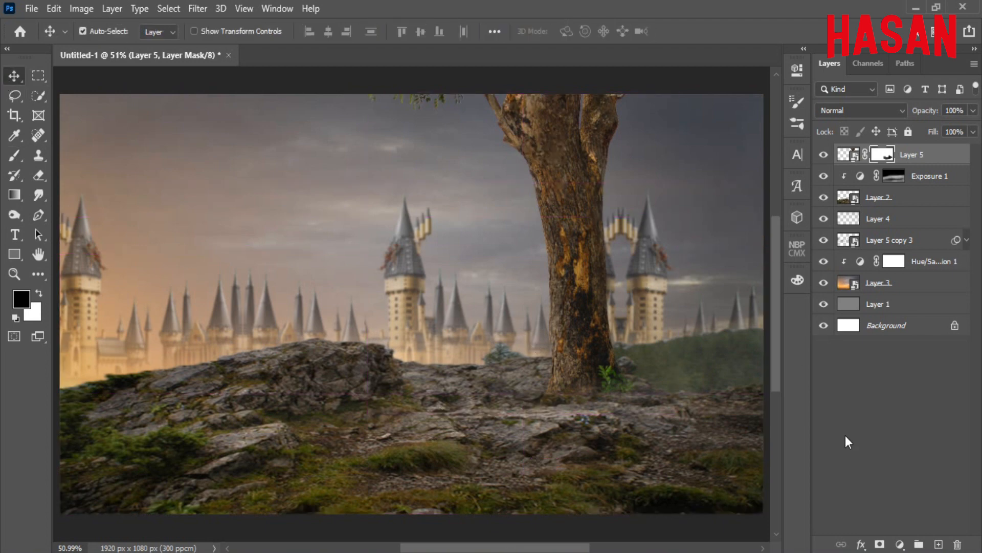
{"action": "left_click", "coordinate": [899, 544]}
{"action": "left_click", "coordinate": [897, 321]}
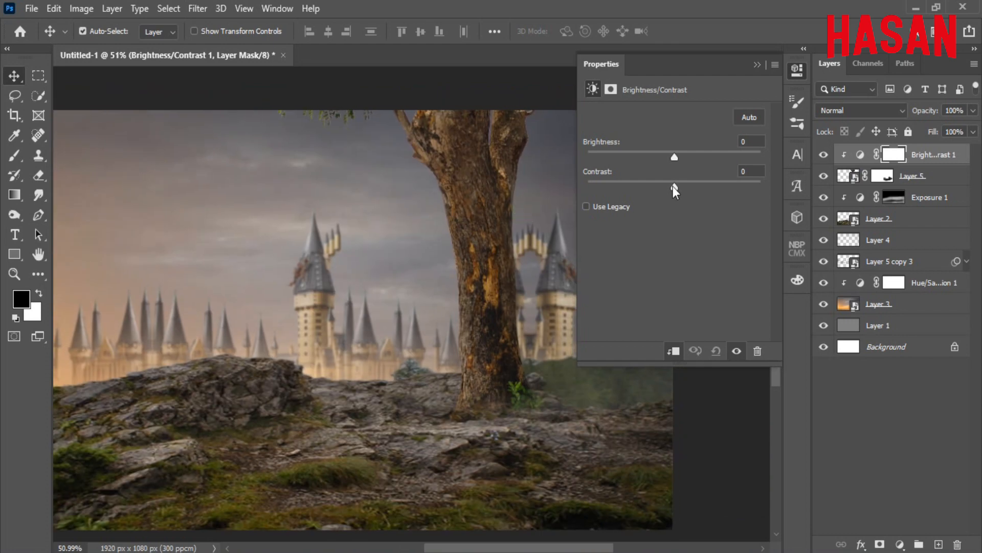
{"action": "left_click_drag", "start_coordinate": [673, 156], "coordinate": [653, 160]}
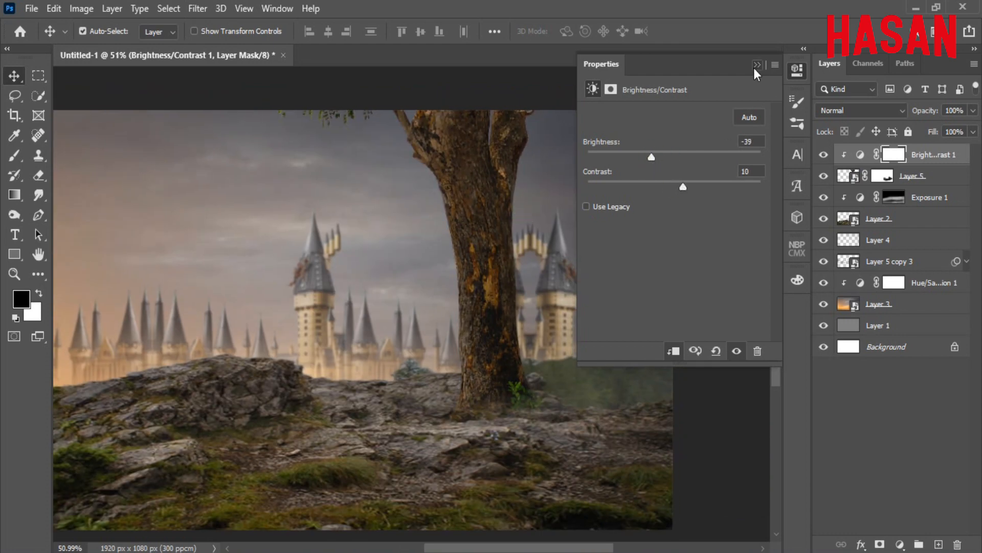
{"action": "left_click", "coordinate": [757, 65]}
Invert the darkening adjustment's mask, paint white at 26% brush opacity down the trunk's shaded right side, and compare the effect
{"action": "left_click", "coordinate": [899, 156]}
{"action": "left_click", "coordinate": [797, 70]}
{"action": "left_click", "coordinate": [724, 287]}
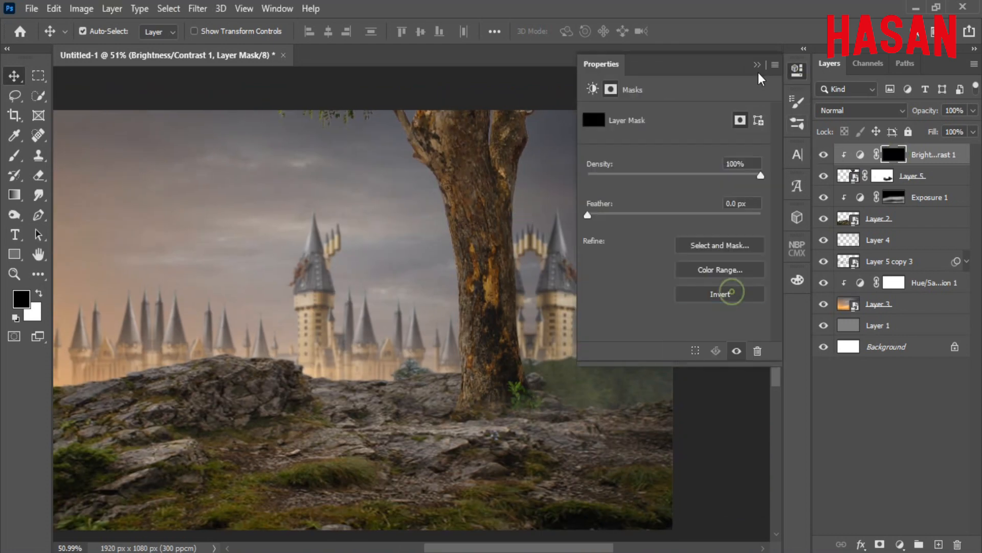
{"action": "key", "text": "b"}
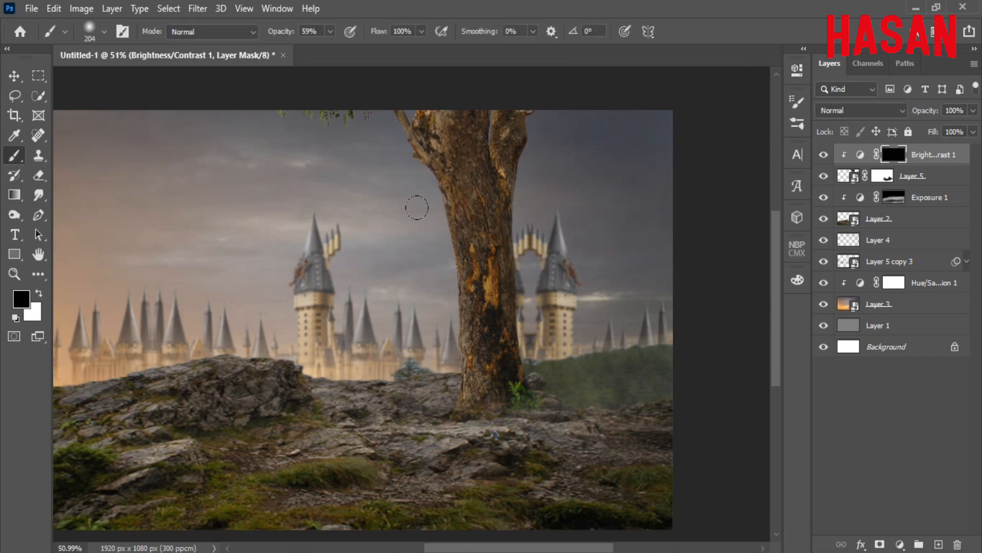
{"action": "left_click_drag", "start_coordinate": [285, 35], "coordinate": [261, 39]}
{"action": "left_click", "coordinate": [39, 293]}
{"action": "left_click_drag", "start_coordinate": [553, 277], "coordinate": [551, 246]}
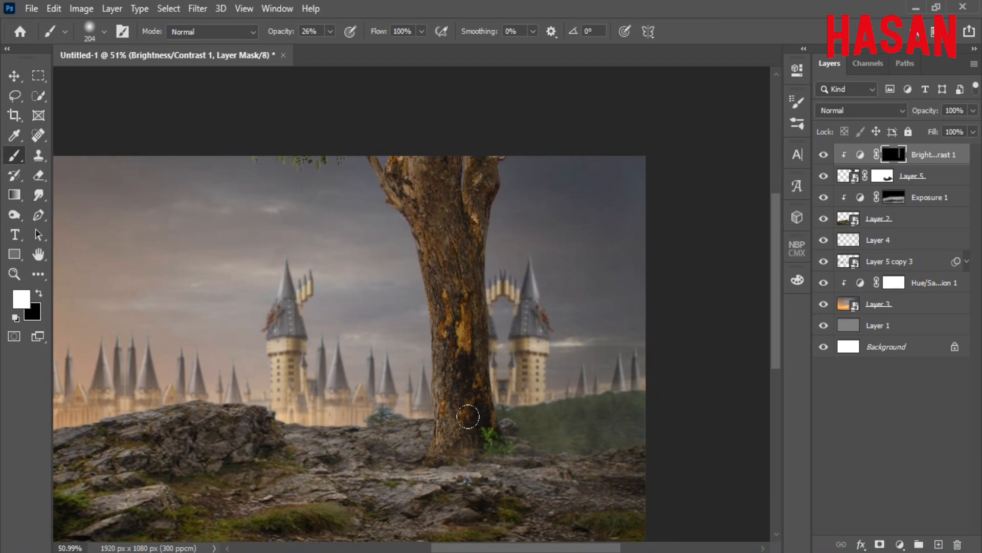
{"action": "mouse_move", "coordinate": [468, 416]}
{"action": "left_mouse_down"}
{"action": "mouse_move", "coordinate": [464, 211]}
{"action": "mouse_move", "coordinate": [500, 133]}
{"action": "left_mouse_up"}
{"action": "left_click", "coordinate": [823, 155]}
{"action": "left_click", "coordinate": [823, 155]}
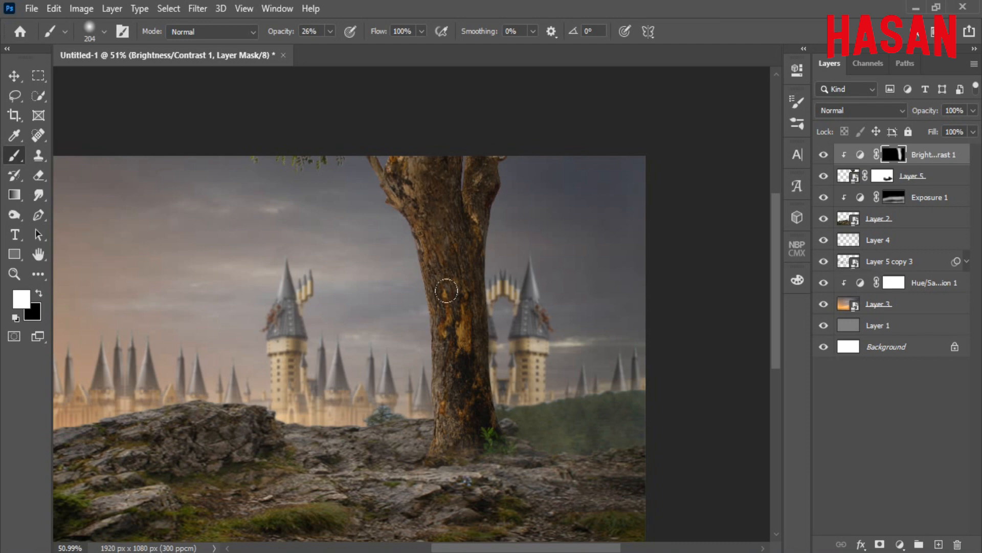
Add a second clipped Brightness/Contrast adjustment above the first with brightness 80 and contrast 24
{"action": "scroll", "coordinate": [467, 290], "scroll_direction": "up", "scroll_amount": 1}
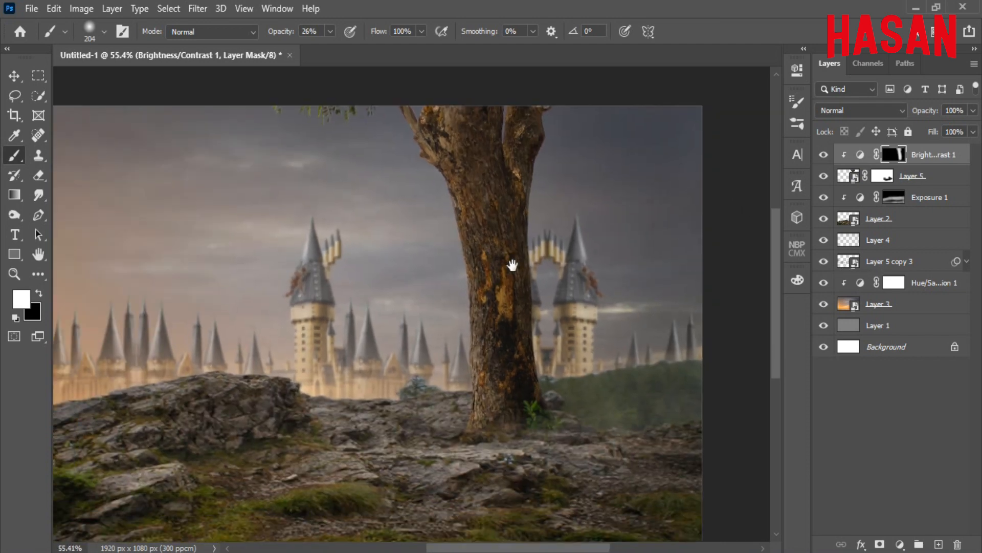
{"action": "left_click", "coordinate": [913, 540]}
{"action": "left_click", "coordinate": [895, 322]}
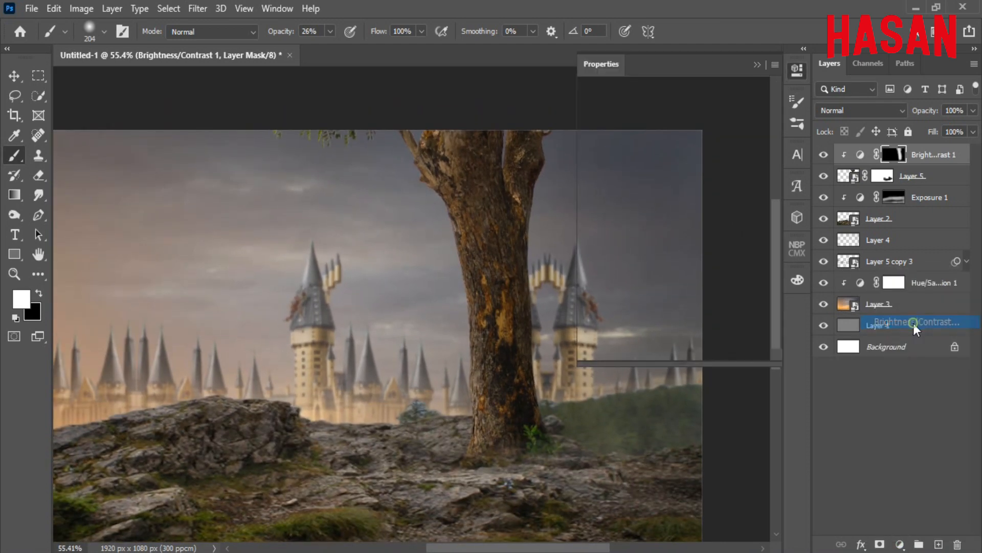
{"action": "left_click_drag", "start_coordinate": [674, 156], "coordinate": [719, 158]}
{"action": "left_click_drag", "start_coordinate": [674, 186], "coordinate": [697, 195]}
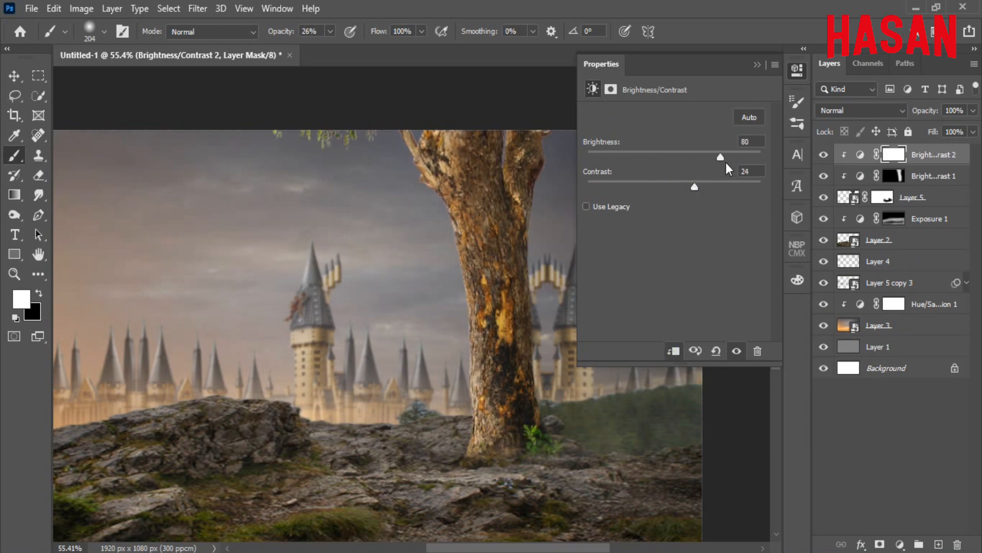
{"action": "left_click", "coordinate": [797, 70]}
Invert the brightening adjustment's mask, paint white along the trunk's left edge as a highlight, and compare the effect
{"action": "left_click", "coordinate": [893, 154]}
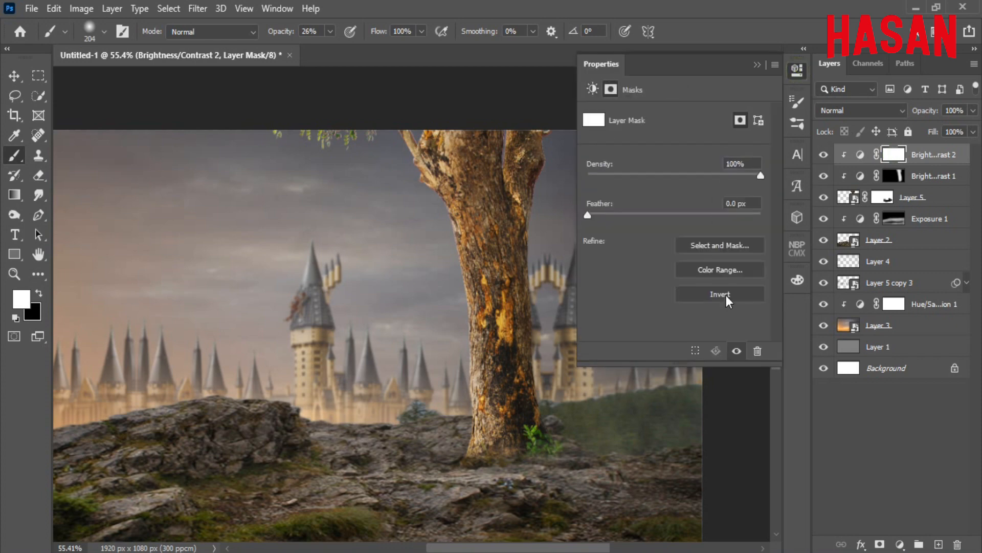
{"action": "left_click", "coordinate": [726, 294]}
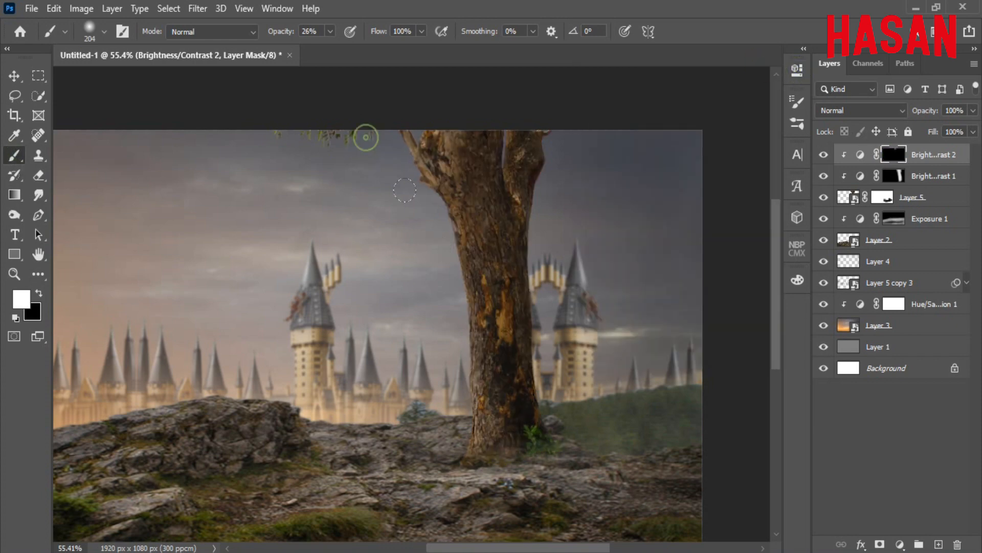
{"action": "left_click_drag", "start_coordinate": [450, 286], "coordinate": [455, 409]}
{"action": "left_click_drag", "start_coordinate": [433, 214], "coordinate": [451, 413]}
{"action": "left_click_drag", "start_coordinate": [429, 184], "coordinate": [424, 164]}
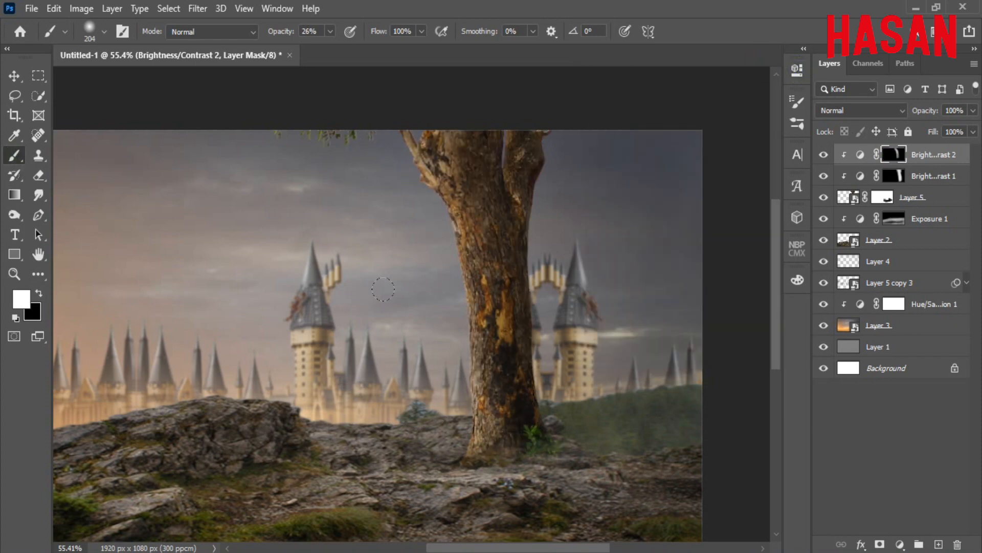
{"action": "scroll", "coordinate": [444, 197], "scroll_direction": "left", "scroll_amount": 1}
{"action": "left_click", "coordinate": [823, 154]}
{"action": "left_click", "coordinate": [824, 155]}
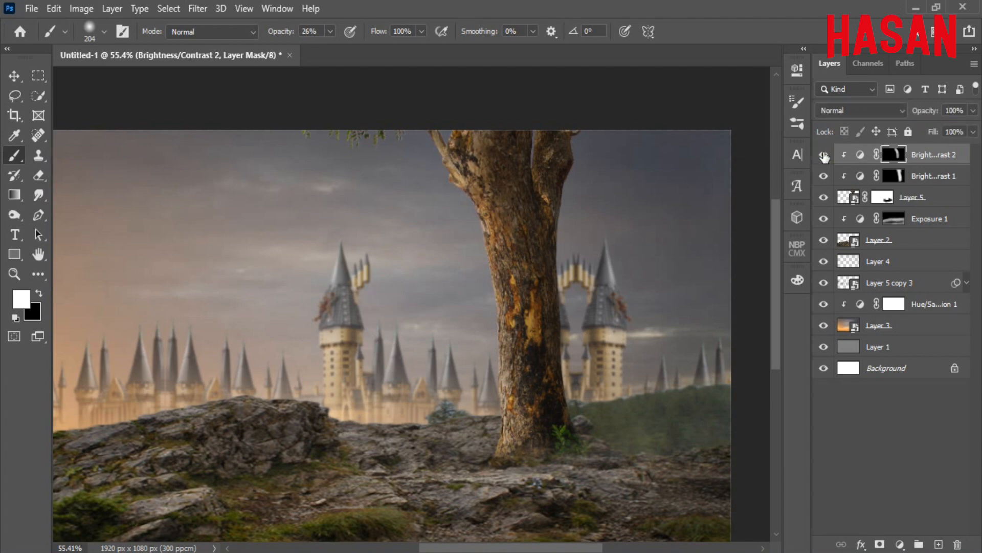
Try 69% opacity on the upper Brightness/Contrast layer while comparing both adjustments, and return it to 100%
{"action": "left_click_drag", "start_coordinate": [925, 113], "coordinate": [910, 113]}
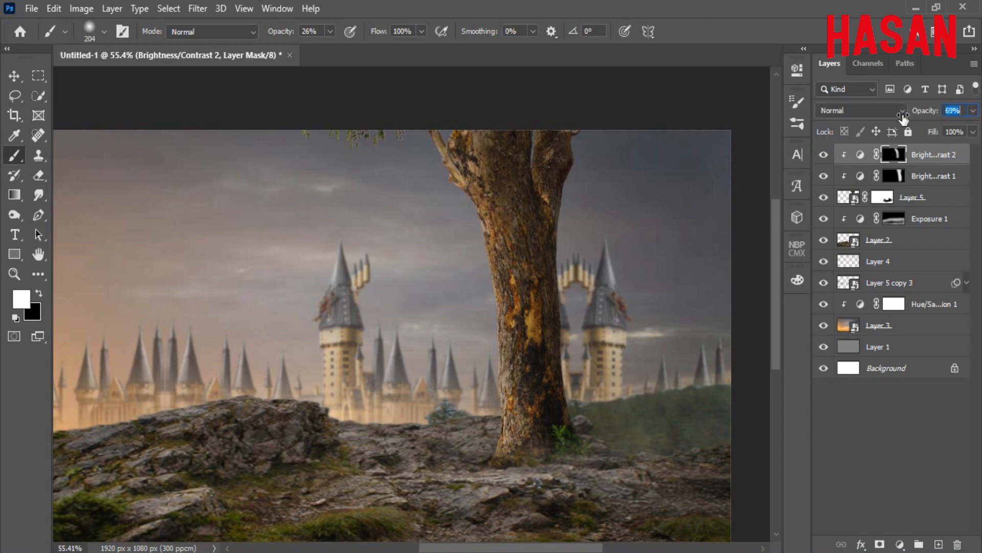
{"action": "left_click", "coordinate": [824, 155]}
{"action": "left_click", "coordinate": [823, 155]}
{"action": "left_click", "coordinate": [824, 177]}
{"action": "left_click", "coordinate": [824, 176]}
{"action": "key", "text": "ctrl+0"}
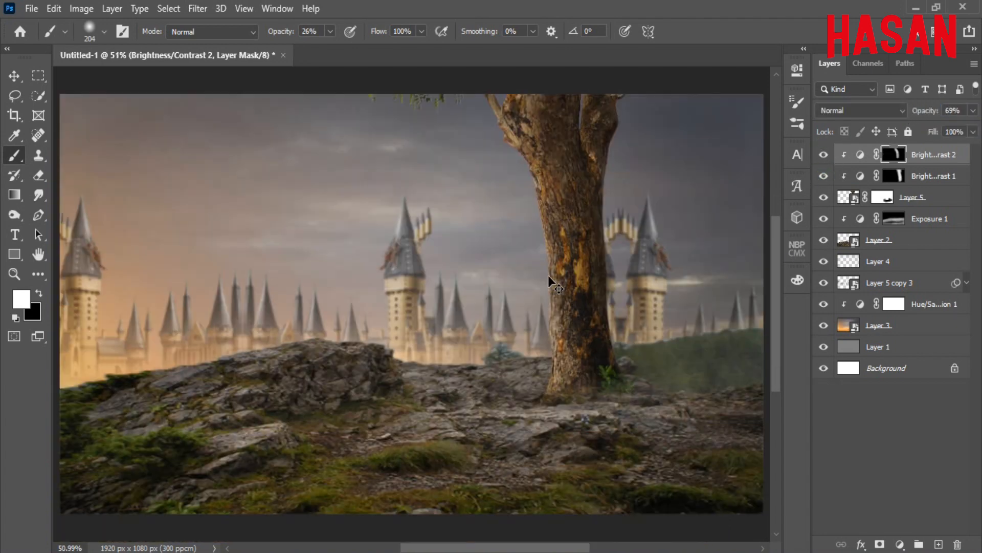
{"action": "left_click_drag", "start_coordinate": [925, 113], "coordinate": [945, 116]}
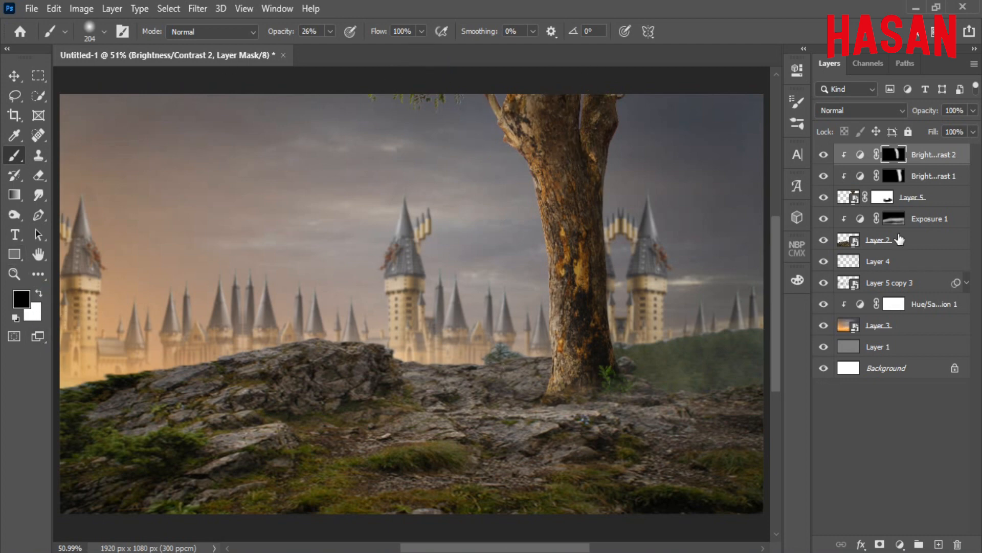
Rename the tree trunk layer as tree and make white the foreground colour with the upper Brightness/Contrast layer selected
{"action": "key", "text": "alt+bracketleft"}
{"action": "left_click", "coordinate": [12, 78]}
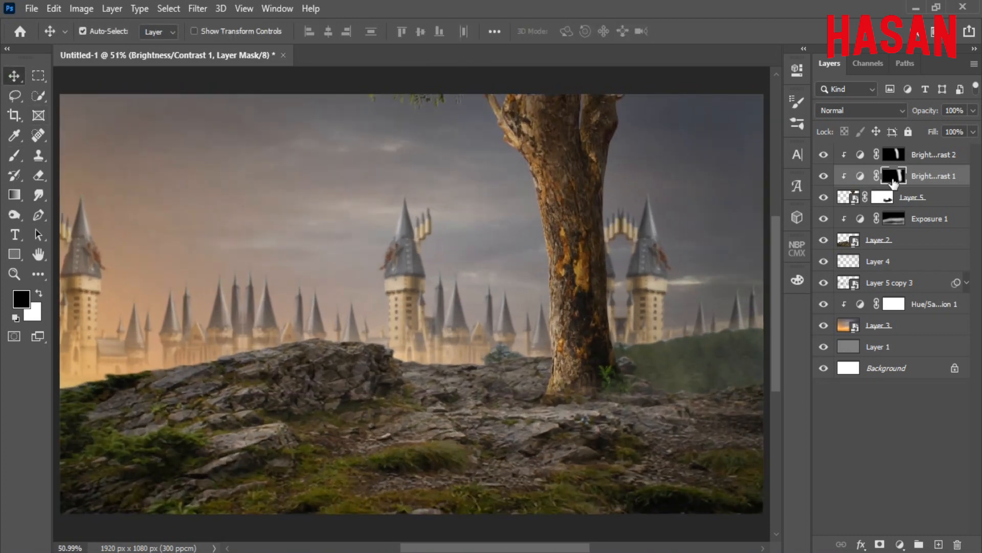
{"action": "left_click", "coordinate": [949, 156]}
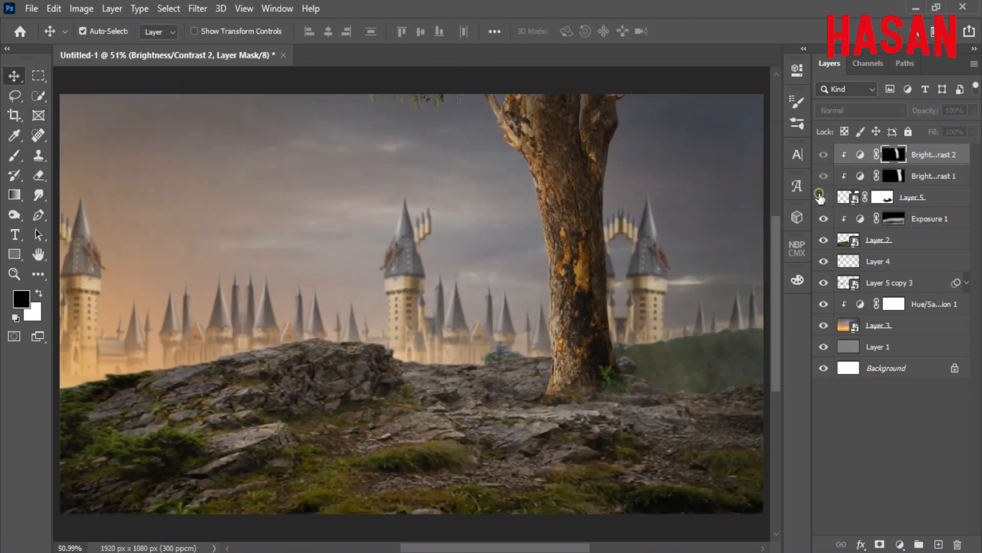
{"action": "key", "text": "ctrl"}
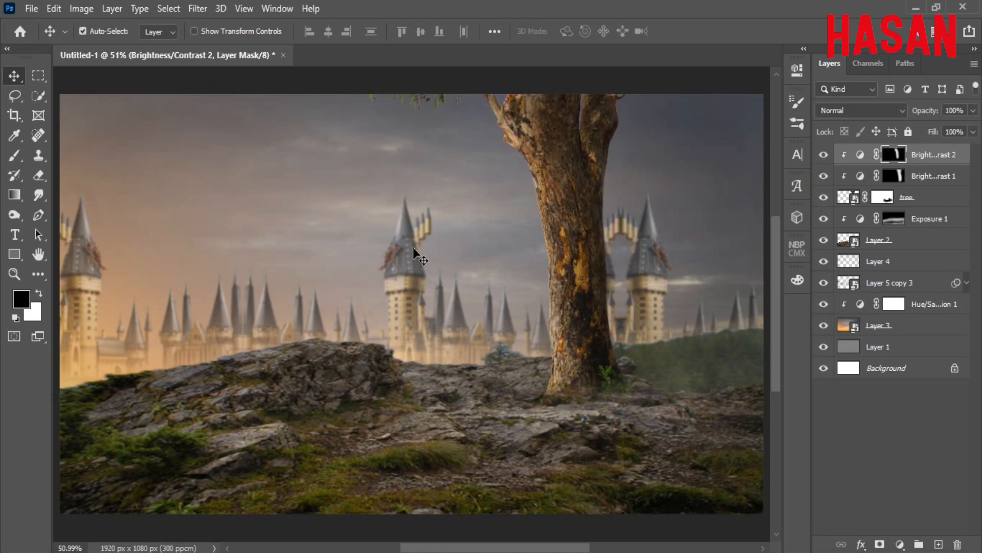
{"action": "key", "text": "ctrl"}
{"action": "key", "text": "x"}
{"action": "left_click", "coordinate": [491, 552]}
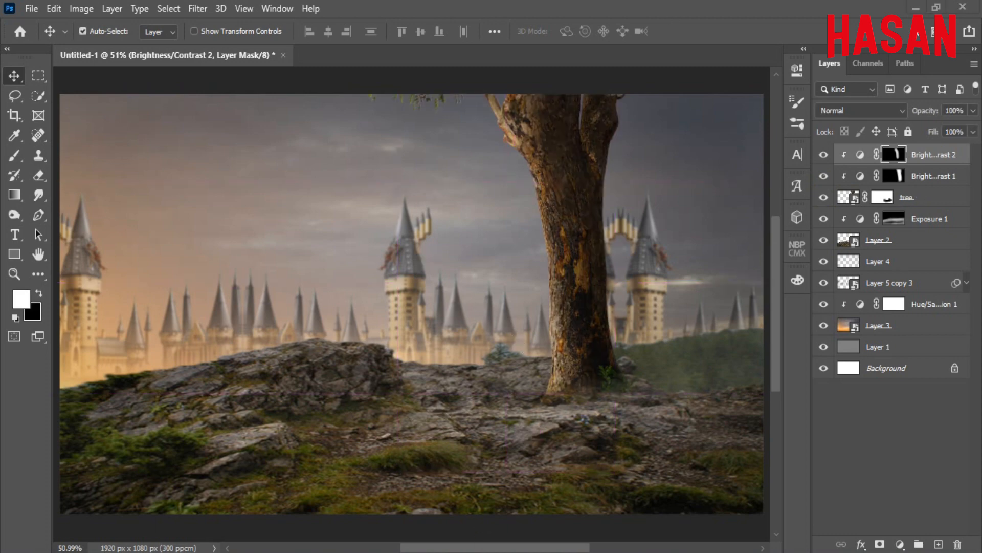
Bring the leafy green tree image into the composite as a new layer above the trunk's adjustments
{"action": "left_click", "coordinate": [528, 516]}
{"action": "left_click_drag", "start_coordinate": [504, 100], "coordinate": [897, 99]}
{"action": "left_click_drag", "start_coordinate": [907, 233], "coordinate": [483, 307]}
{"action": "left_click", "coordinate": [962, 99]}
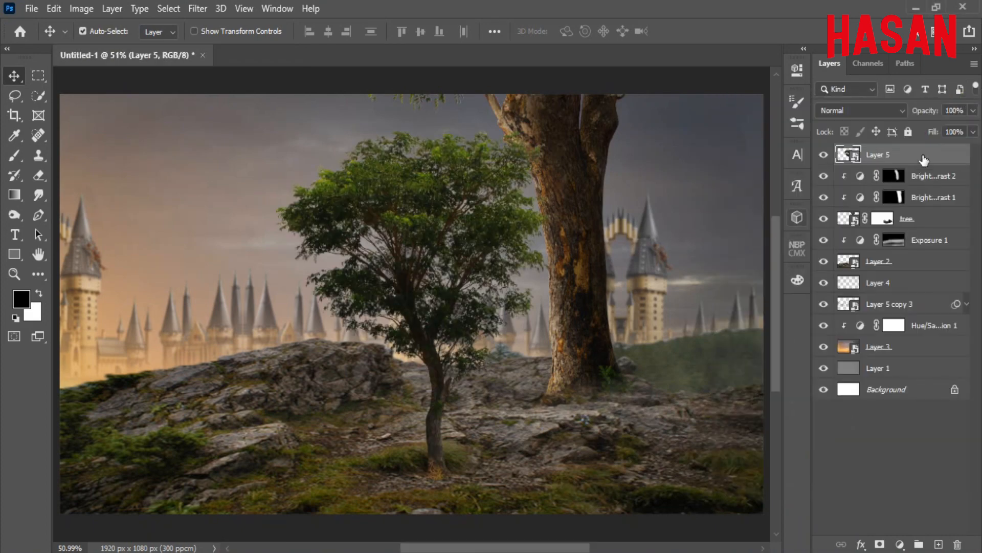
Move the leafy tree layer below the trunk layer, scale it to 7.03%, and place its foliage behind the upper trunk
{"action": "left_click_drag", "start_coordinate": [938, 156], "coordinate": [936, 228]}
{"action": "key", "text": "ctrl+t"}
{"action": "left_click_drag", "start_coordinate": [503, 281], "coordinate": [607, 163]}
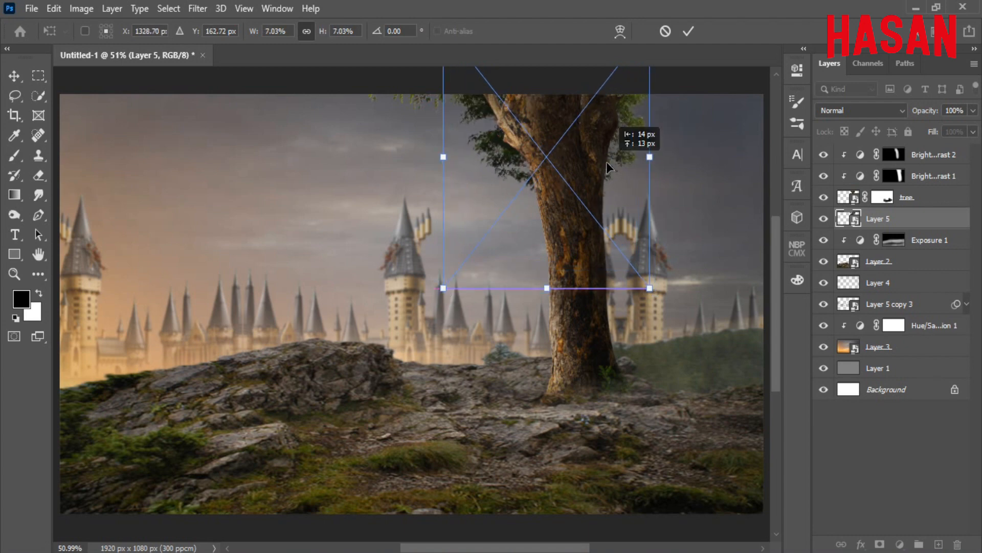
{"action": "left_click", "coordinate": [689, 31]}
{"action": "key", "text": "ctrl"}
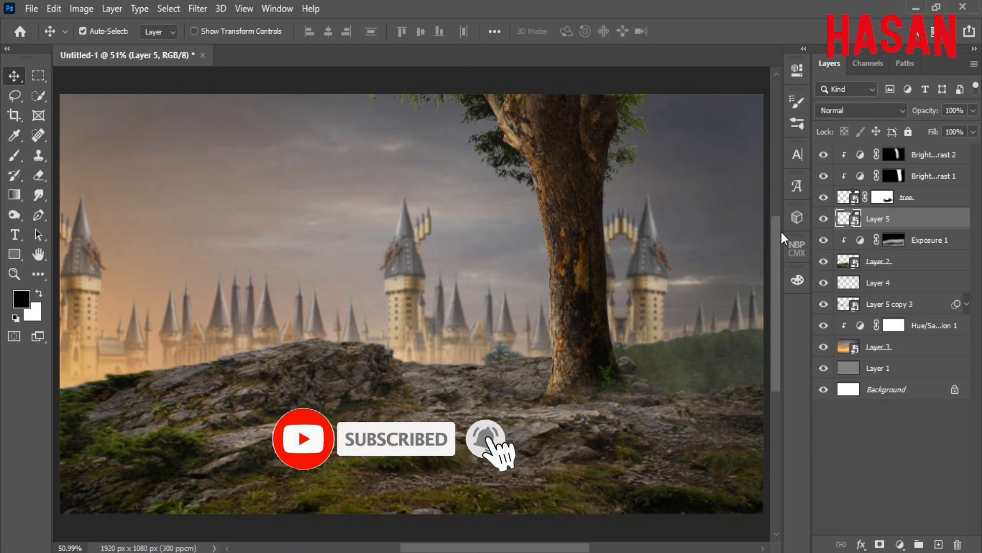
Add a Brightness/Contrast adjustment with brightness -79 clipped to the foliage layer, and paint black on its mask over the left leaves
{"action": "left_click", "coordinate": [900, 544]}
{"action": "left_click", "coordinate": [935, 324]}
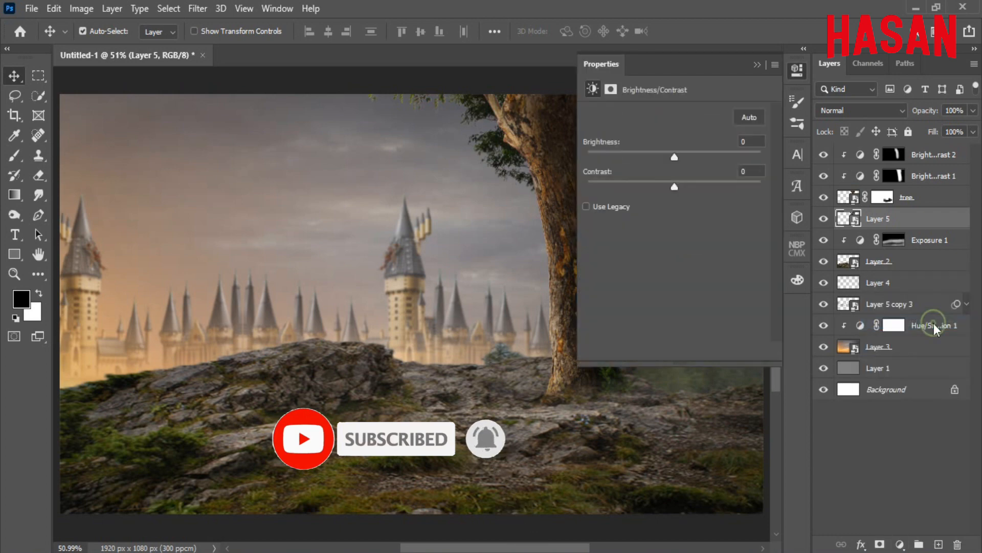
{"action": "left_click_drag", "start_coordinate": [464, 206], "coordinate": [349, 259]}
{"action": "left_click", "coordinate": [674, 351]}
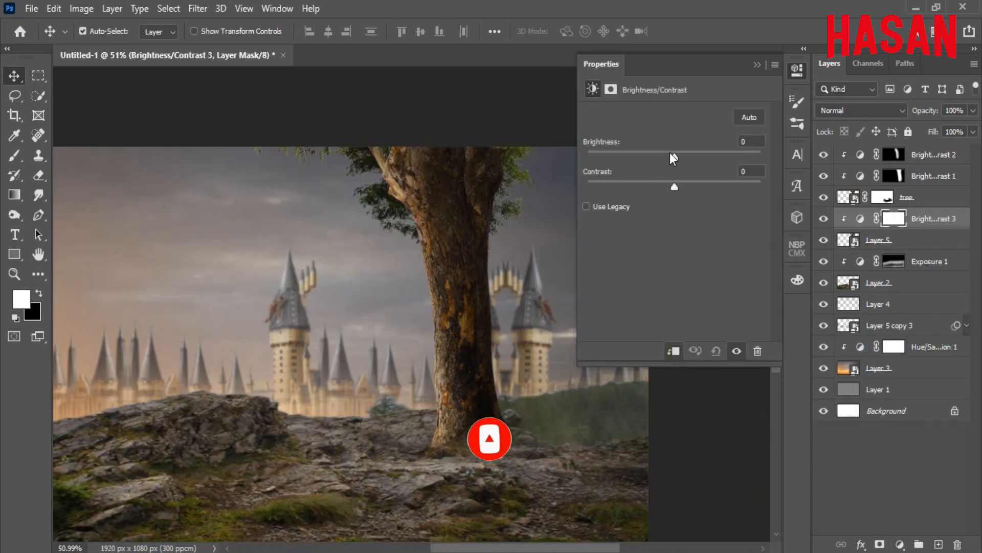
{"action": "left_click_drag", "start_coordinate": [670, 152], "coordinate": [649, 154]}
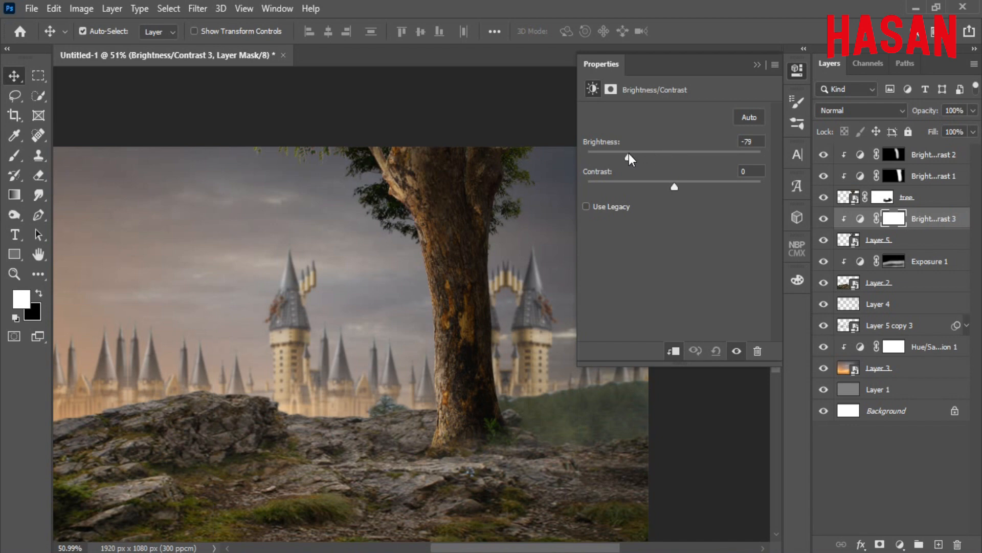
{"action": "left_click", "coordinate": [757, 65]}
{"action": "key", "text": "b"}
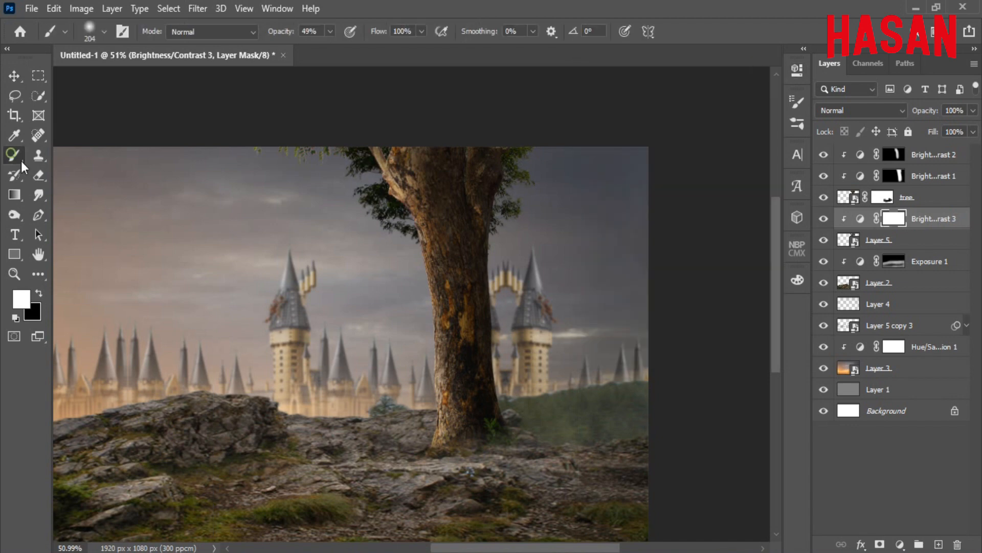
{"action": "key", "text": "x"}
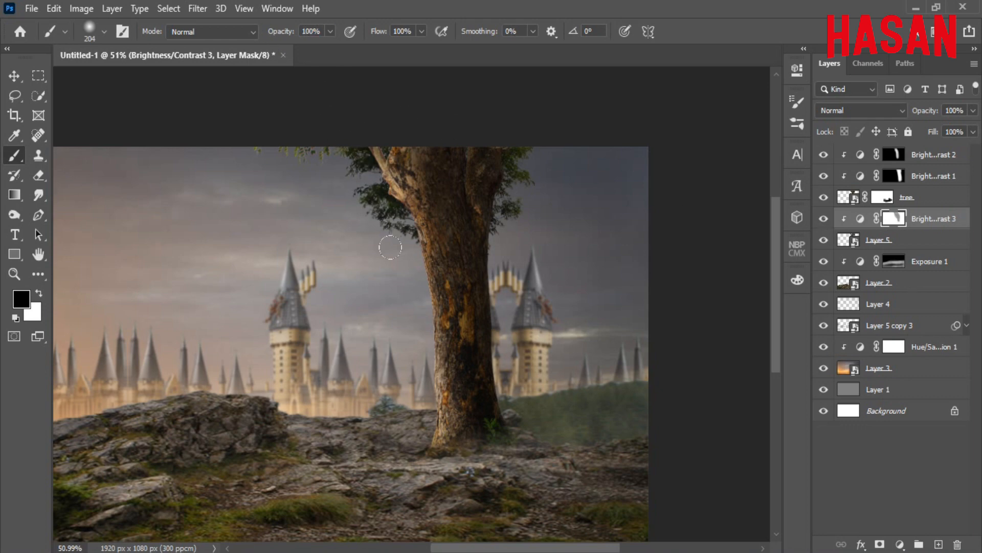
Add a second clipped Brightness/Contrast adjustment that brightens the foliage, and paint black on its mask over the right leaves
{"action": "left_click", "coordinate": [900, 544]}
{"action": "left_click", "coordinate": [898, 321]}
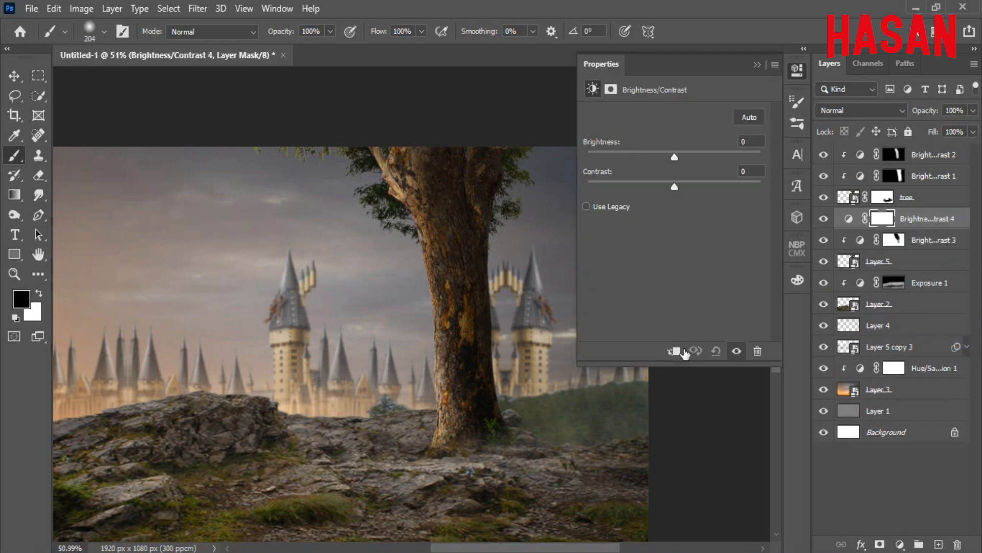
{"action": "left_click_drag", "start_coordinate": [674, 156], "coordinate": [711, 159]}
{"action": "left_click", "coordinate": [755, 66]}
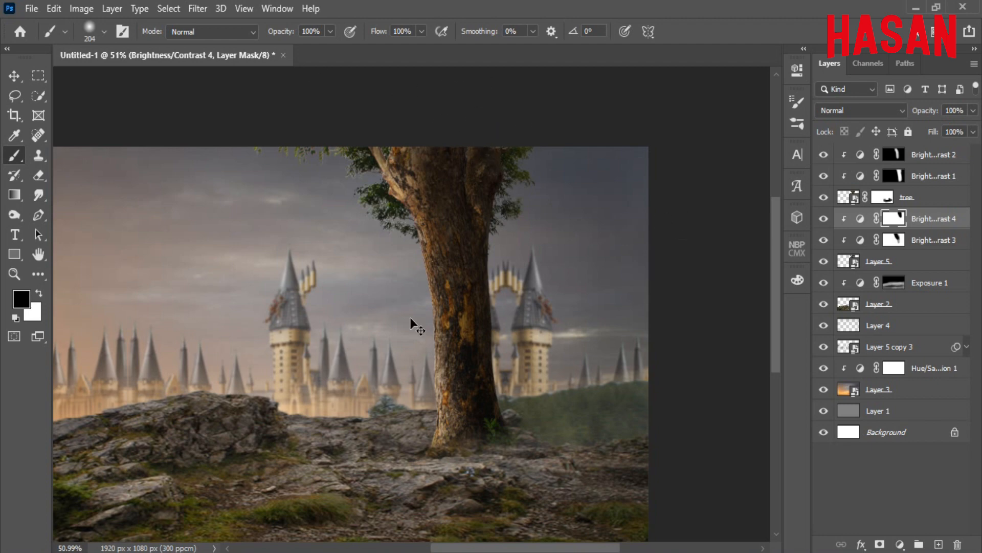
{"action": "key", "text": "ctrl+0"}
Bring the lady and kneeling knight cutout into the composite above the topmost adjustment, and lower the figures onto the rocky ground
{"action": "left_click", "coordinate": [933, 153]}
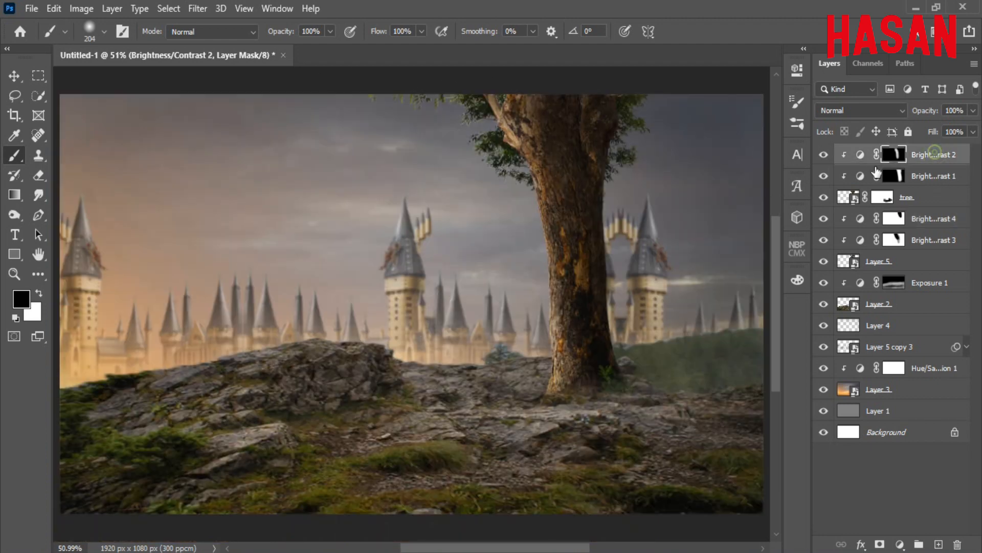
{"action": "key", "text": "v"}
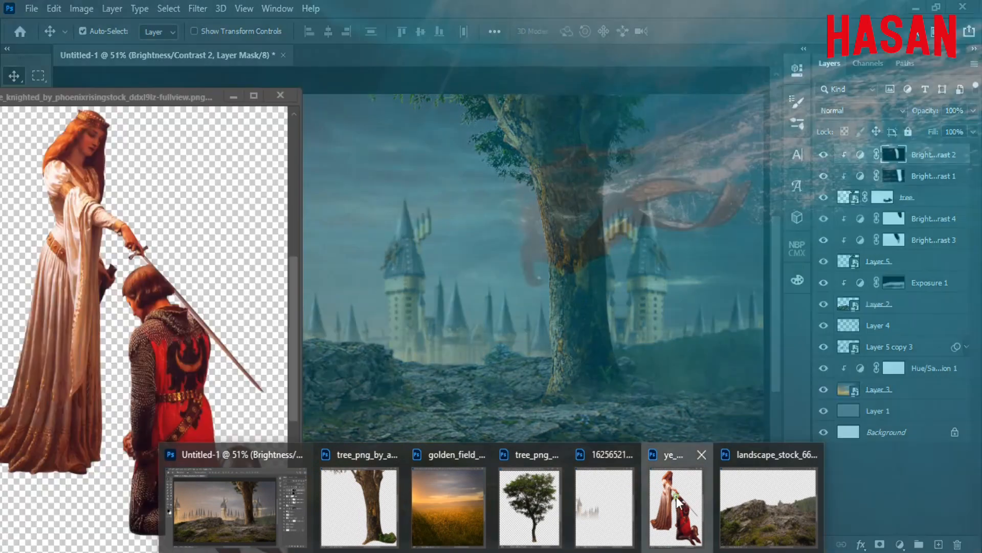
{"action": "left_click", "coordinate": [677, 504]}
{"action": "left_click_drag", "start_coordinate": [171, 101], "coordinate": [953, 42]}
{"action": "left_click_drag", "start_coordinate": [874, 171], "coordinate": [445, 263]}
{"action": "left_click_drag", "start_coordinate": [954, 45], "coordinate": [783, 44]}
{"action": "left_click", "coordinate": [842, 40]}
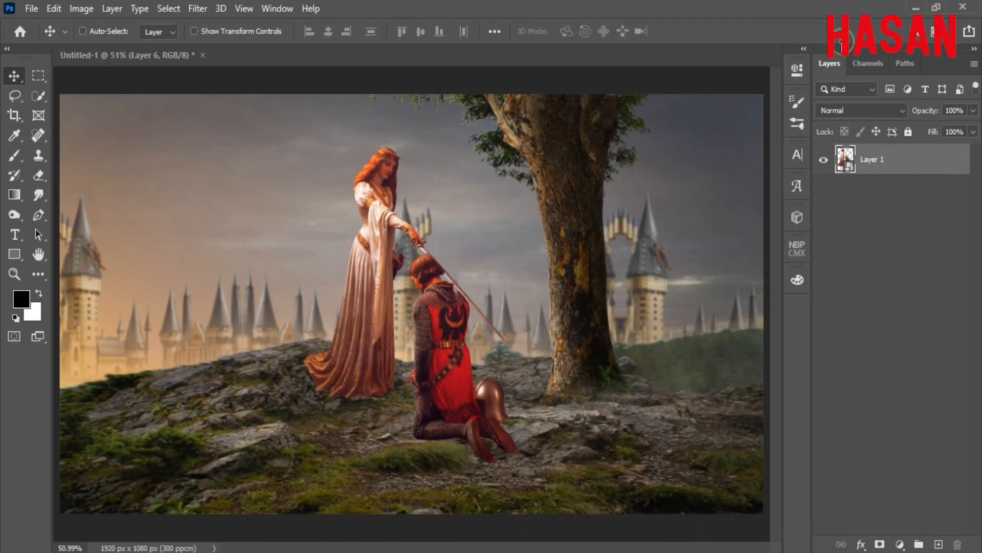
{"action": "key", "text": "ctrl"}
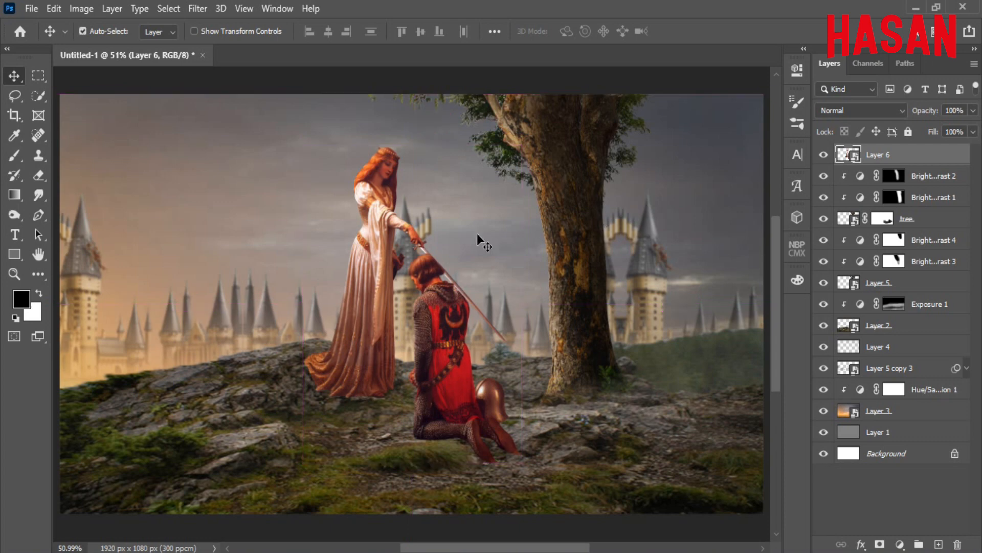
{"action": "left_click_drag", "start_coordinate": [389, 260], "coordinate": [395, 284]}
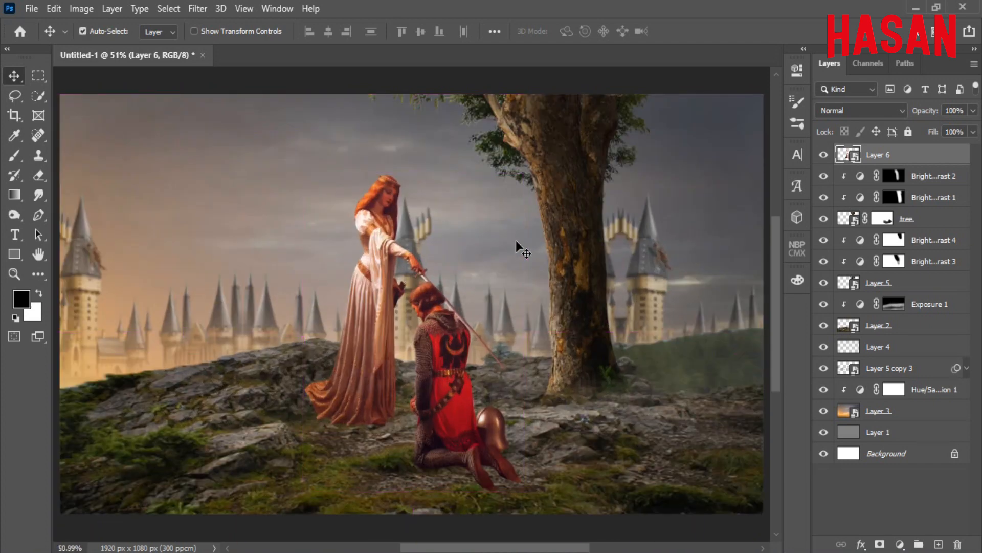
Add a Vibrance adjustment clipped to the figures layer with reduced vibrance and saturation +4
{"action": "left_click", "coordinate": [899, 544]}
{"action": "left_click", "coordinate": [914, 385]}
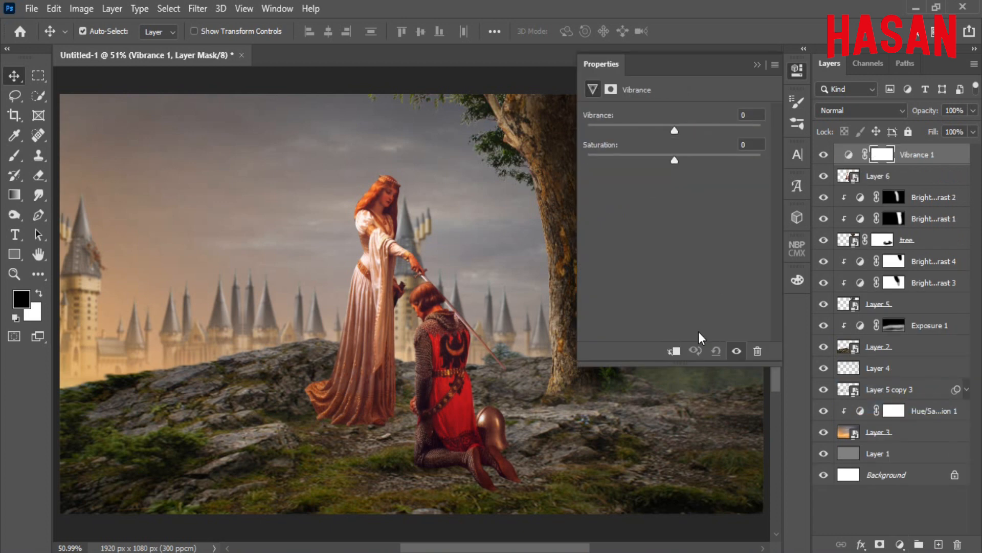
{"action": "left_click_drag", "start_coordinate": [672, 129], "coordinate": [650, 134]}
{"action": "left_click", "coordinate": [758, 66]}
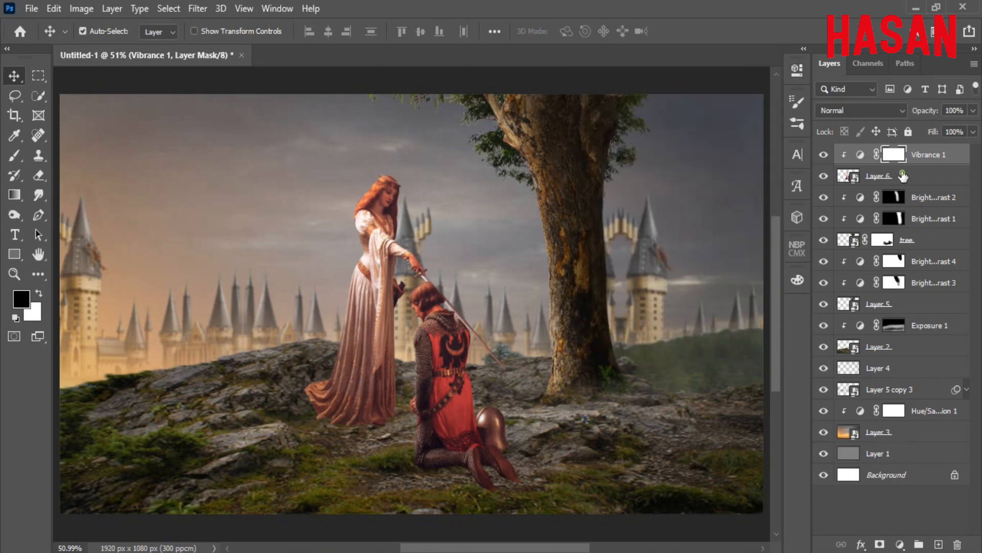
Add a Hue/Saturation adjustment clipped to the figures below the Vibrance layer, and clip Vibrance to the figures again
{"action": "left_click", "coordinate": [903, 176]}
{"action": "left_click", "coordinate": [900, 544]}
{"action": "left_click", "coordinate": [912, 399]}
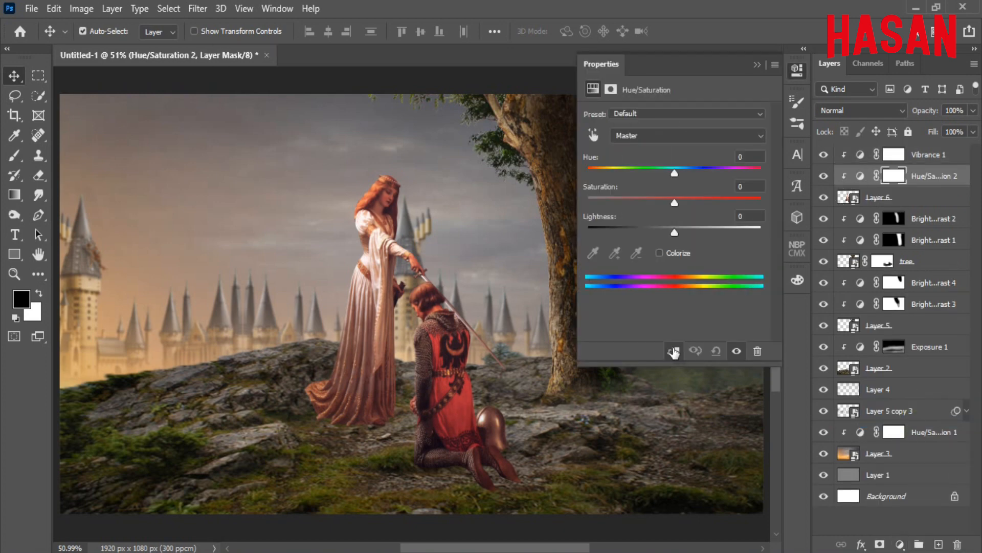
{"action": "left_click", "coordinate": [848, 154]}
{"action": "right_click", "coordinate": [921, 161]}
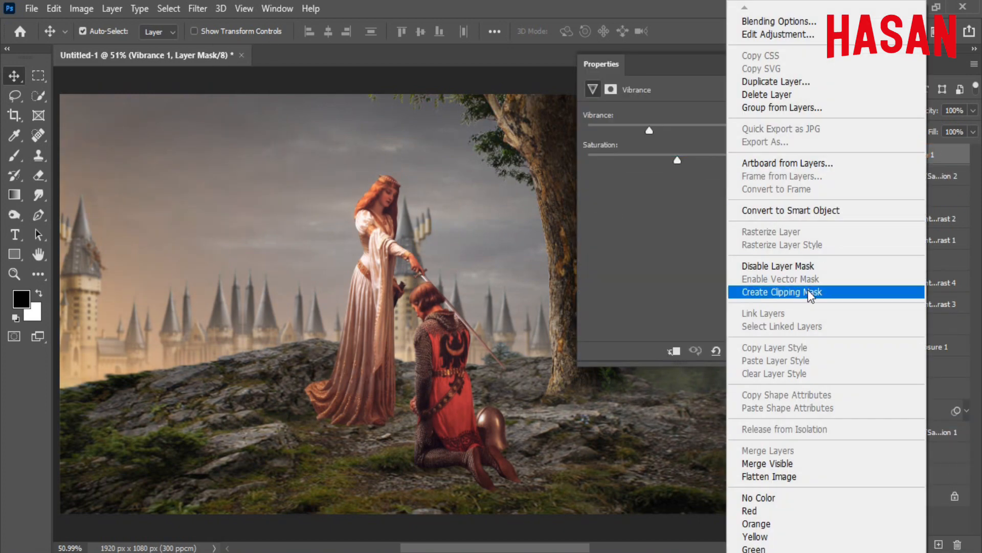
{"action": "left_click", "coordinate": [818, 291]}
With the Vibrance layer hidden, set the figures' Hue/Saturation adjustment to saturation -34 and lightness -3
{"action": "left_click", "coordinate": [841, 179]}
{"action": "left_click", "coordinate": [823, 155]}
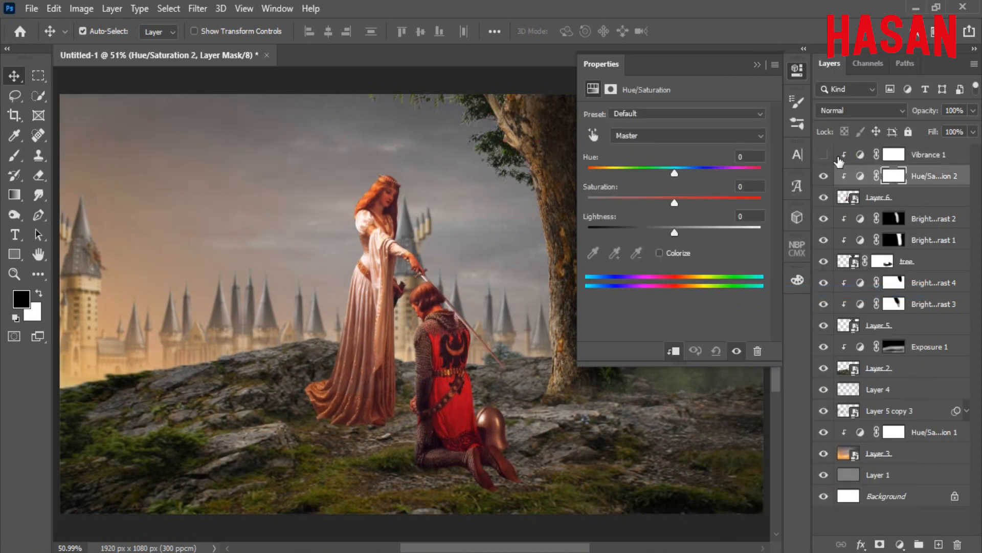
{"action": "left_click_drag", "start_coordinate": [680, 234], "coordinate": [671, 234]}
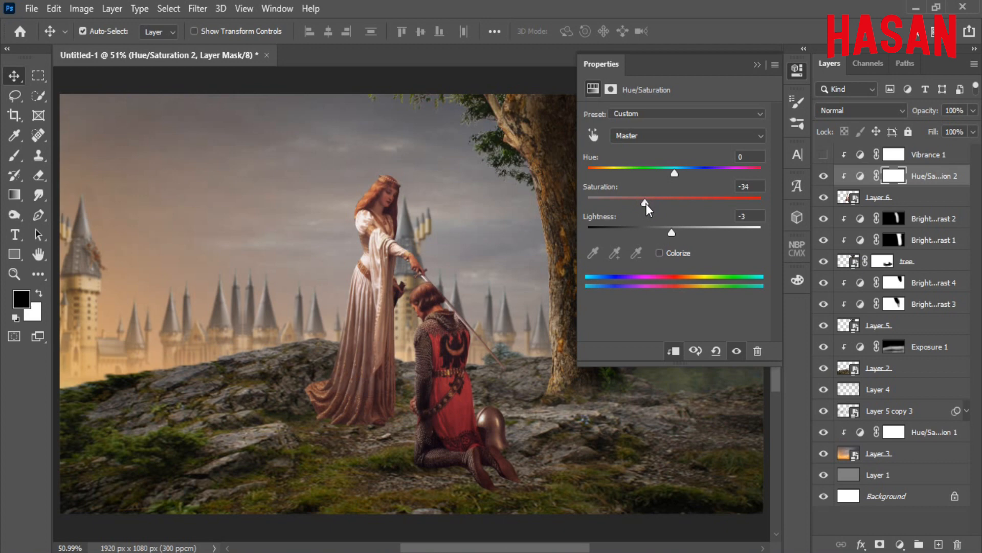
{"action": "left_click", "coordinate": [757, 64]}
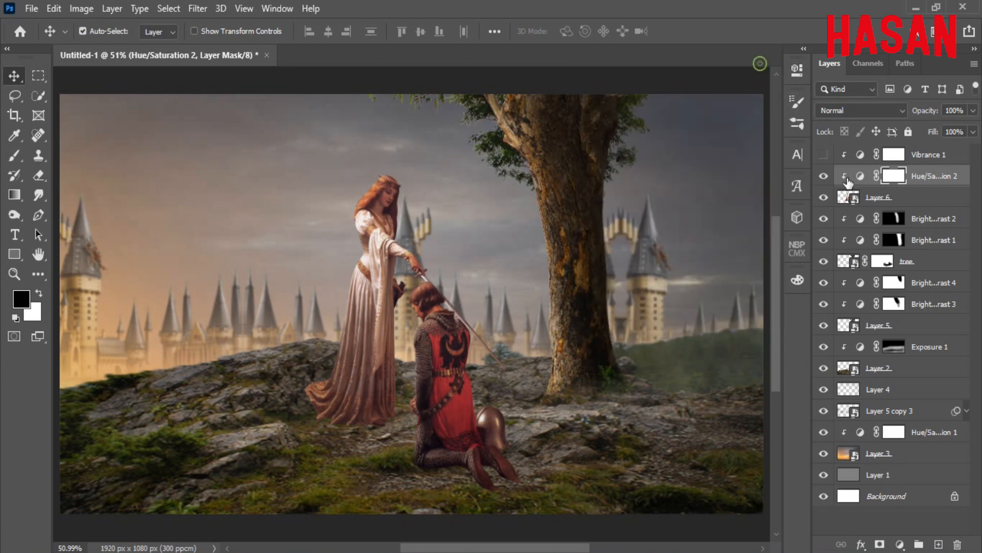
Show the Vibrance layer again, set its vibrance to -11, and compare the figures with and without it
{"action": "left_click", "coordinate": [824, 155]}
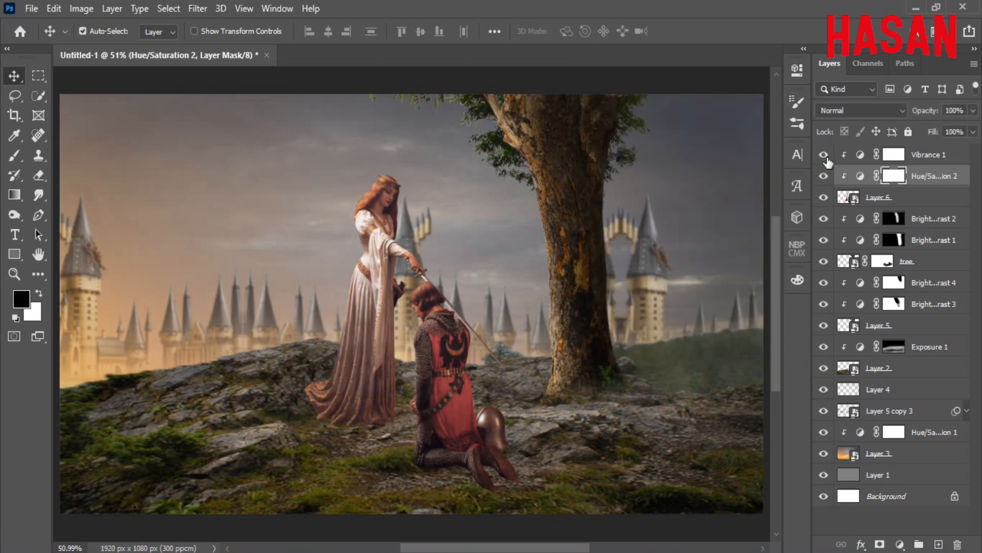
{"action": "left_click", "coordinate": [863, 155]}
{"action": "double_click", "coordinate": [861, 155]}
{"action": "mouse_move", "coordinate": [649, 131]}
{"action": "left_mouse_down"}
{"action": "mouse_move", "coordinate": [676, 129]}
{"action": "mouse_move", "coordinate": [664, 130]}
{"action": "left_mouse_up"}
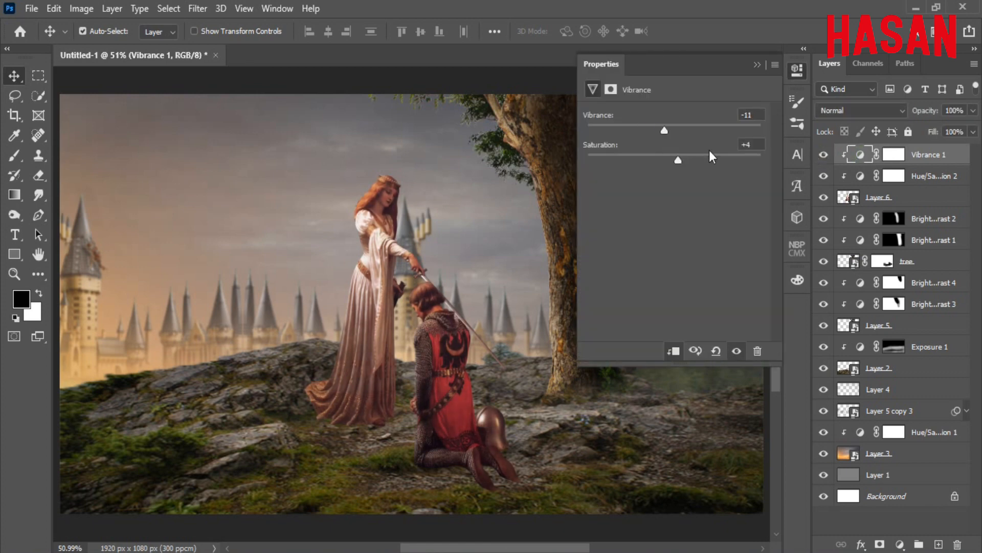
{"action": "left_click", "coordinate": [757, 64]}
{"action": "left_click", "coordinate": [823, 155]}
{"action": "left_click", "coordinate": [823, 155]}
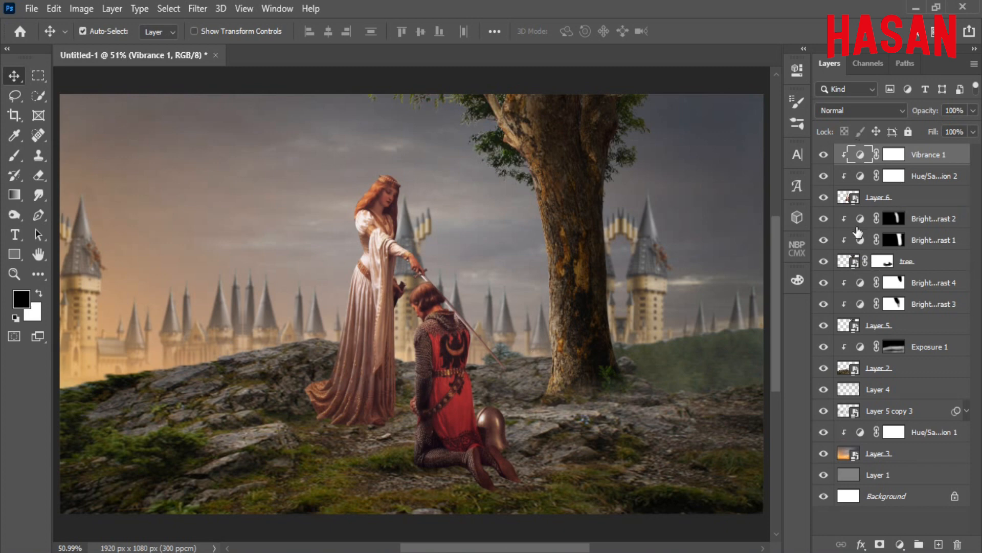
Load the figures' outline as a selection and add a new empty layer clipped directly above the figures layer
{"action": "left_click", "coordinate": [906, 198]}
{"action": "left_click", "coordinate": [844, 197], "text": "ctrl"}
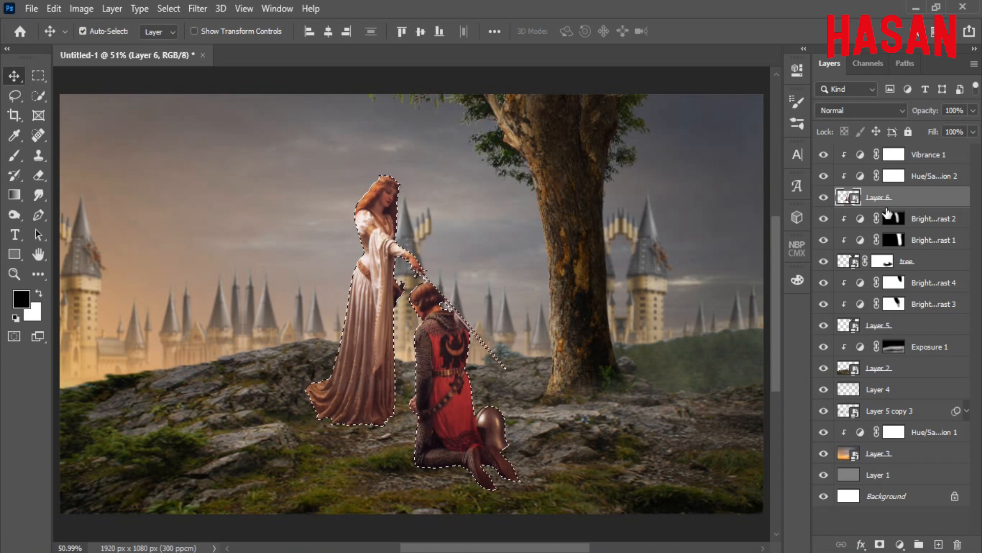
{"action": "left_click", "coordinate": [937, 545]}
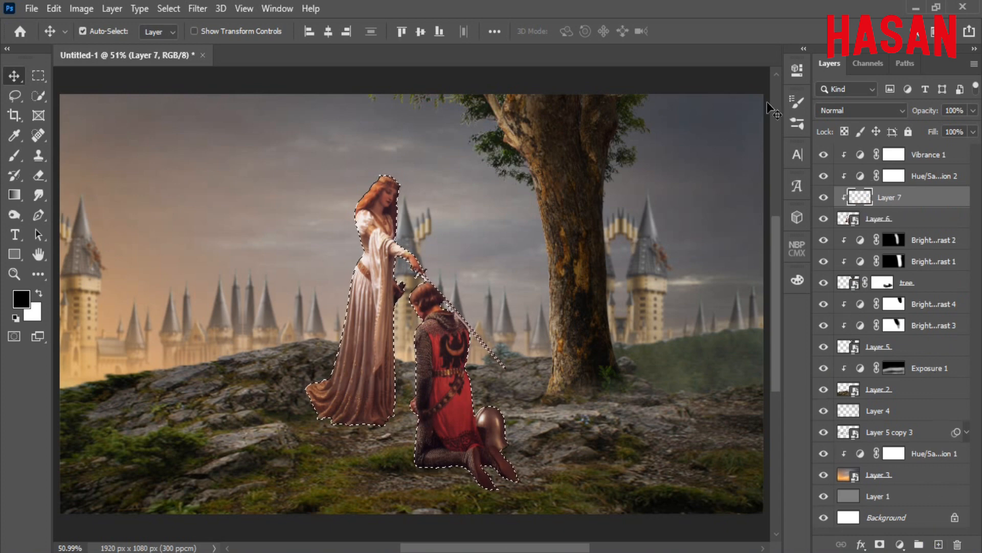
Fill the figures' selection on the new layer with 50% Gray, deselect, and set the layer's blend mode to Overlay
{"action": "left_click", "coordinate": [76, 9]}
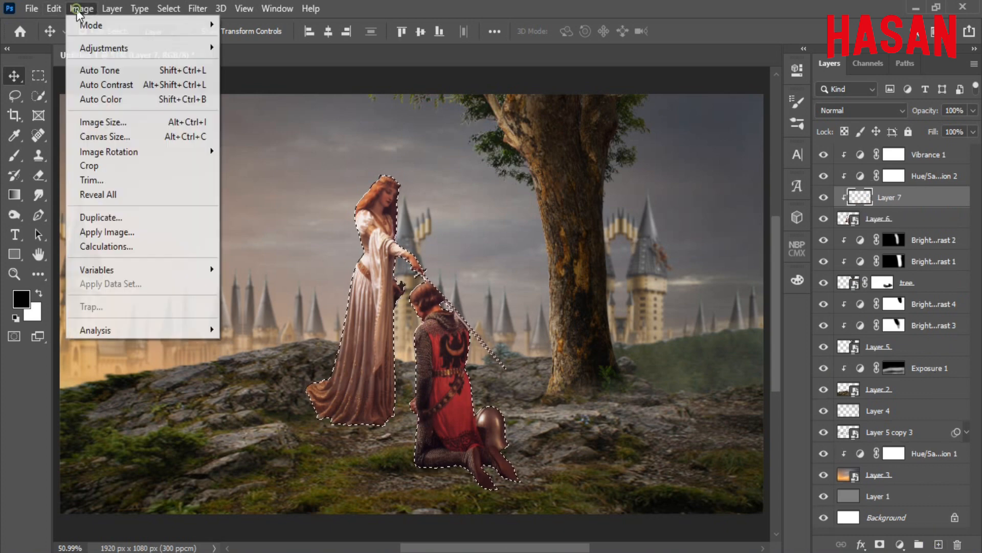
{"action": "left_click", "coordinate": [82, 244]}
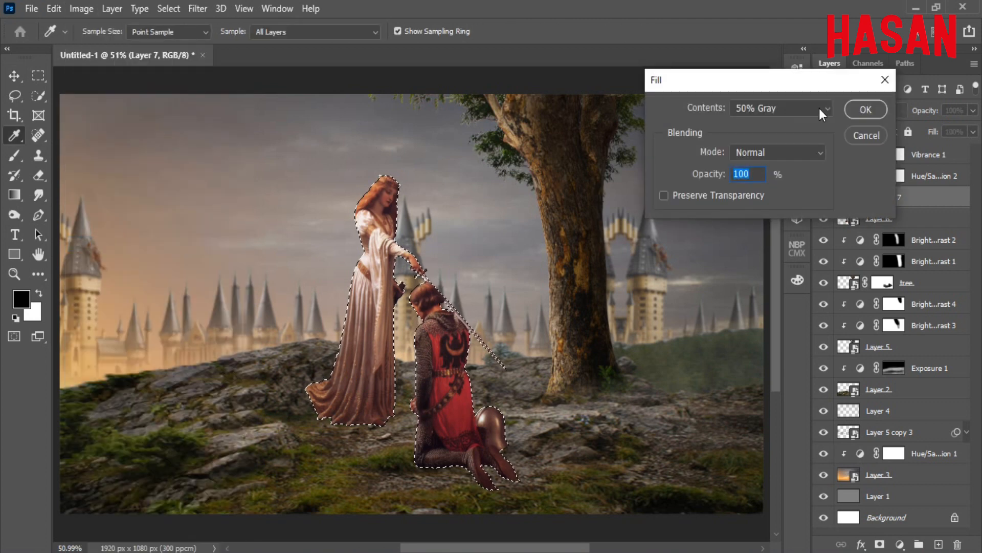
{"action": "left_click", "coordinate": [866, 109]}
{"action": "left_click", "coordinate": [169, 9]}
{"action": "left_click", "coordinate": [184, 39]}
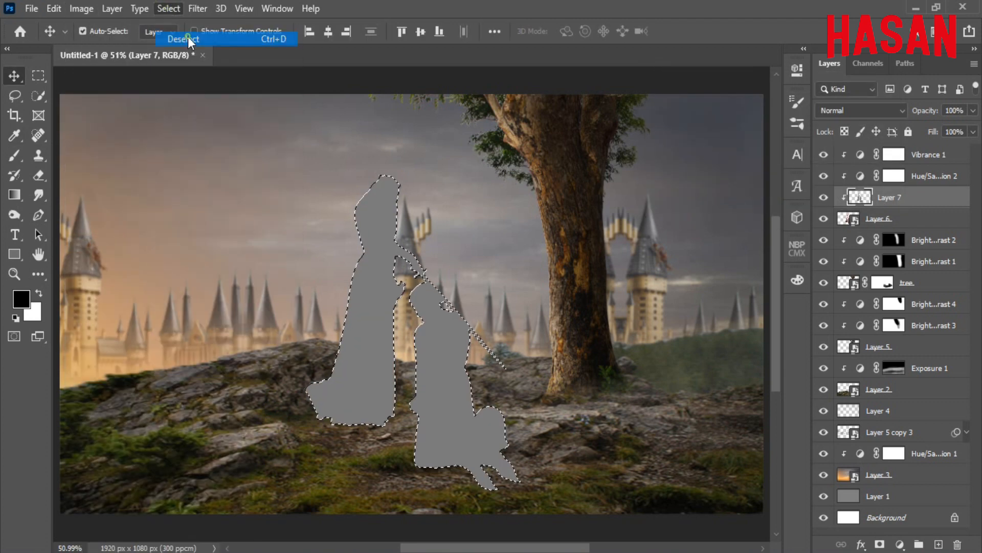
{"action": "left_click", "coordinate": [870, 110]}
{"action": "left_click", "coordinate": [865, 299]}
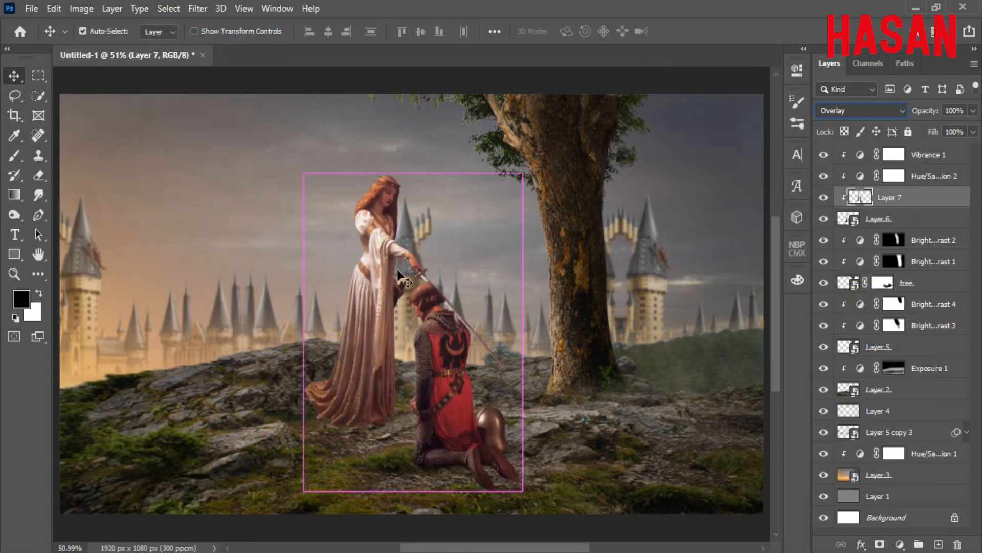
On the gray Overlay layer, dodge the midtones of the lady's hair, sleeve and waist edge at 46% exposure
{"action": "mouse_move", "coordinate": [397, 269]}
{"action": "left_mouse_down"}
{"action": "mouse_move", "coordinate": [511, 277]}
{"action": "mouse_move", "coordinate": [399, 262]}
{"action": "left_mouse_up"}
{"action": "left_click", "coordinate": [39, 194]}
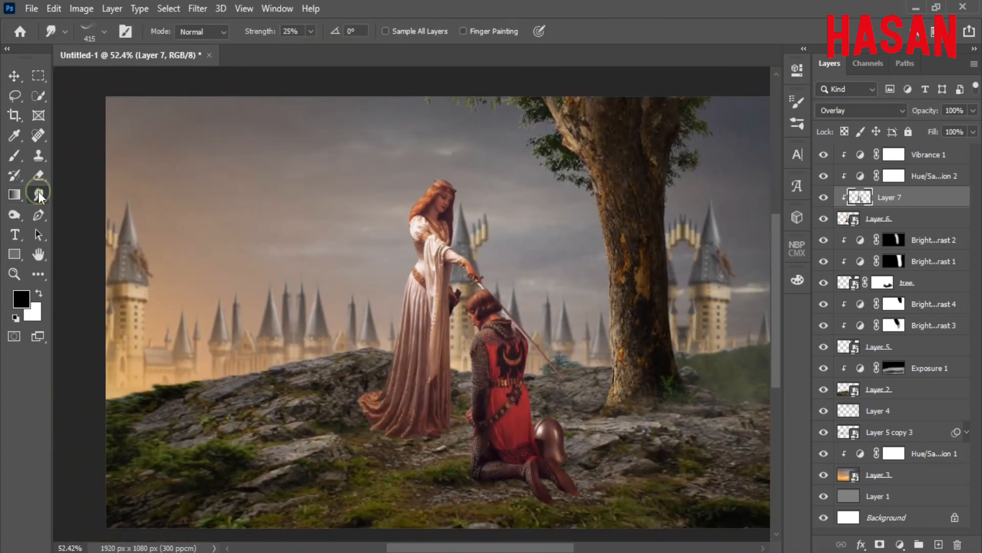
{"action": "left_click", "coordinate": [11, 216]}
{"action": "left_click", "coordinate": [74, 214]}
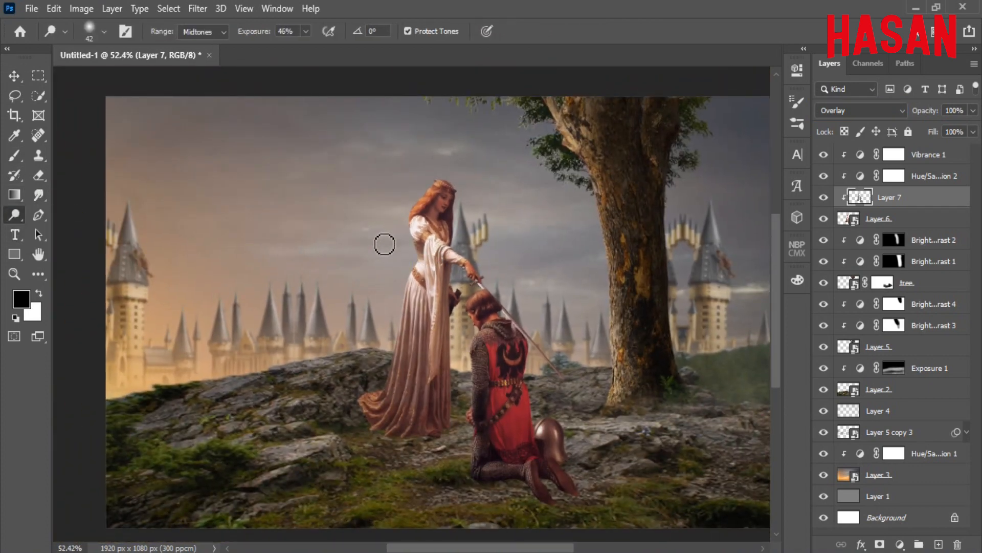
{"action": "left_click_drag", "start_coordinate": [384, 244], "coordinate": [399, 244]}
{"action": "scroll", "coordinate": [455, 228], "scroll_direction": "up", "scroll_amount": 2}
{"action": "scroll", "coordinate": [443, 181], "scroll_direction": "up", "scroll_amount": 4}
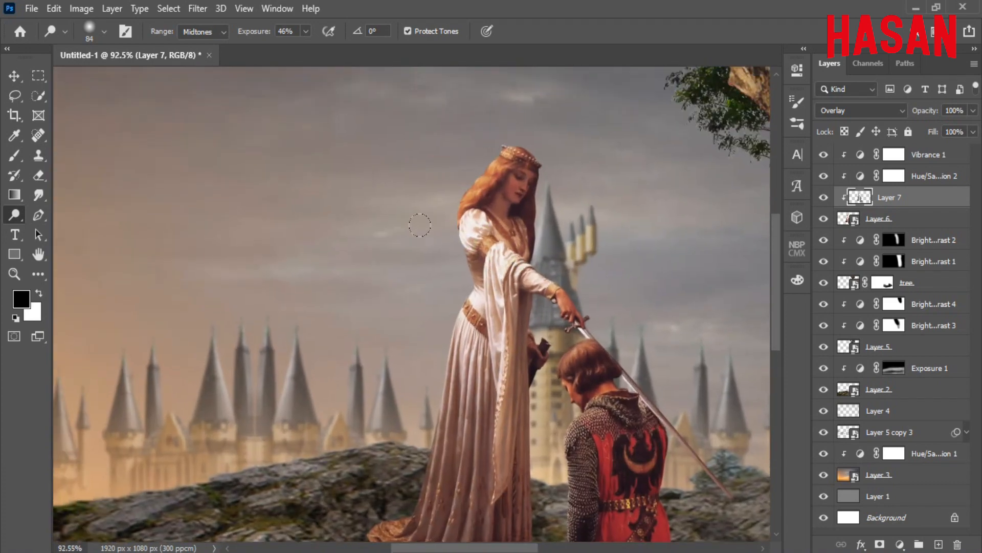
{"action": "left_click_drag", "start_coordinate": [443, 232], "coordinate": [434, 233]}
{"action": "left_click_drag", "start_coordinate": [490, 166], "coordinate": [471, 181]}
{"action": "left_click_drag", "start_coordinate": [455, 313], "coordinate": [450, 340]}
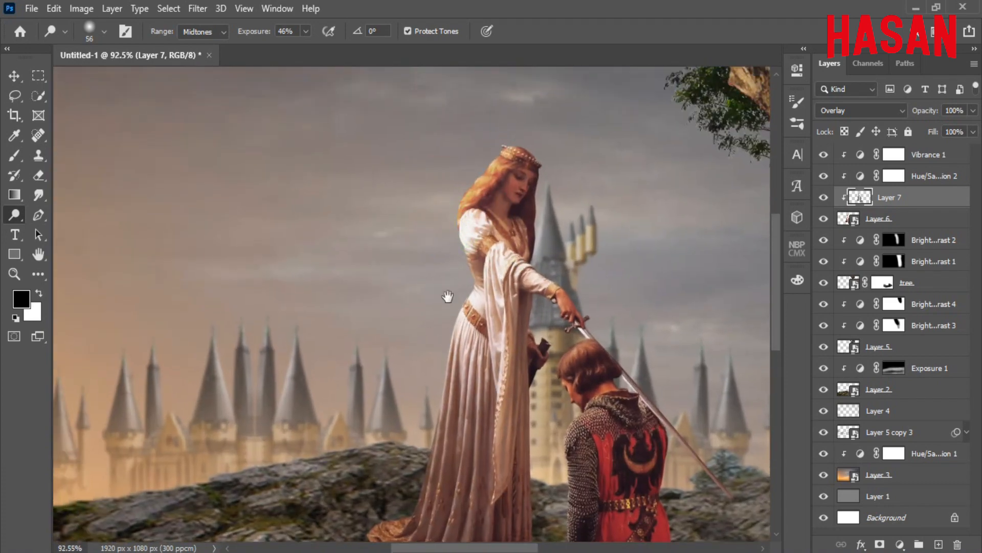
Dodge the lit edge of the lady's gown down to its hem, and compare the result with the gray layer hidden
{"action": "left_click_drag", "start_coordinate": [447, 296], "coordinate": [543, 201]}
{"action": "mouse_move", "coordinate": [549, 241]}
{"action": "left_mouse_down"}
{"action": "mouse_move", "coordinate": [520, 397]}
{"action": "mouse_move", "coordinate": [474, 433]}
{"action": "left_mouse_up"}
{"action": "mouse_move", "coordinate": [539, 265]}
{"action": "left_mouse_down"}
{"action": "mouse_move", "coordinate": [522, 379]}
{"action": "mouse_move", "coordinate": [517, 368]}
{"action": "mouse_move", "coordinate": [497, 413]}
{"action": "left_mouse_up"}
{"action": "left_click_drag", "start_coordinate": [550, 202], "coordinate": [522, 272]}
{"action": "mouse_move", "coordinate": [528, 274]}
{"action": "left_mouse_down"}
{"action": "mouse_move", "coordinate": [513, 300]}
{"action": "mouse_move", "coordinate": [510, 421]}
{"action": "mouse_move", "coordinate": [522, 278]}
{"action": "left_mouse_up"}
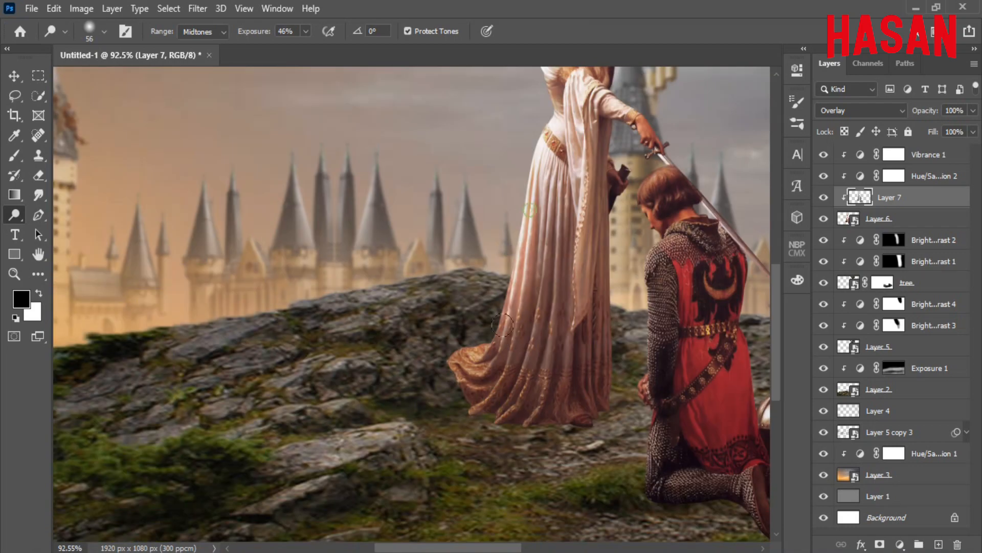
{"action": "left_click_drag", "start_coordinate": [499, 327], "coordinate": [470, 357]}
{"action": "left_click_drag", "start_coordinate": [504, 266], "coordinate": [465, 495]}
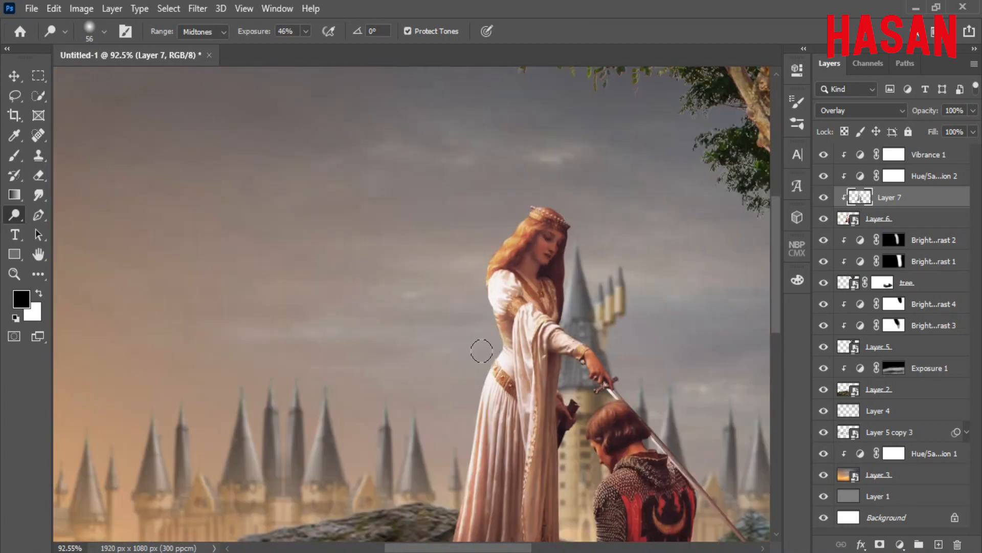
{"action": "mouse_move", "coordinate": [483, 271]}
{"action": "left_mouse_down"}
{"action": "mouse_move", "coordinate": [463, 325]}
{"action": "mouse_move", "coordinate": [482, 222]}
{"action": "left_mouse_up"}
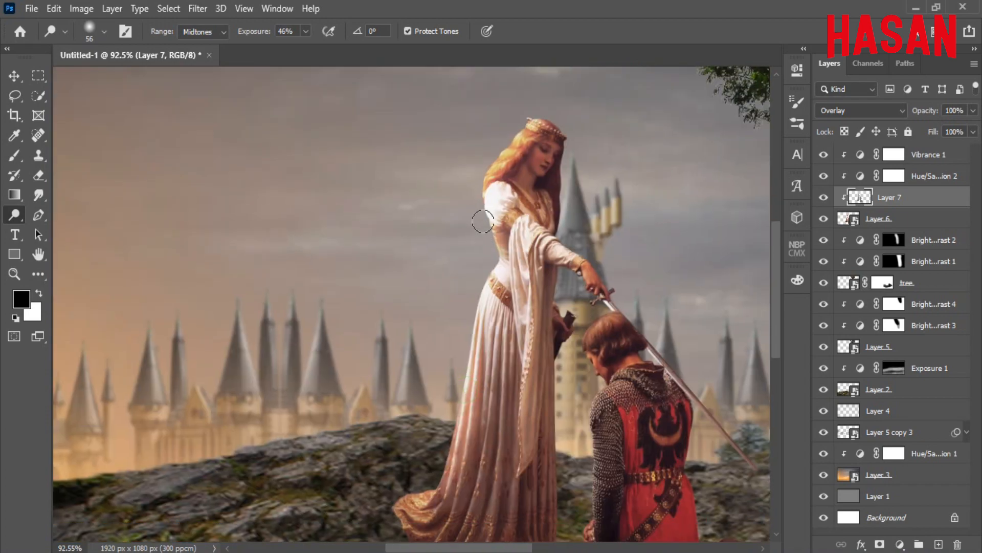
{"action": "left_click_drag", "start_coordinate": [440, 343], "coordinate": [372, 245]}
{"action": "scroll", "coordinate": [524, 331], "scroll_direction": "down", "scroll_amount": 2}
{"action": "left_click_drag", "start_coordinate": [733, 284], "coordinate": [717, 233]}
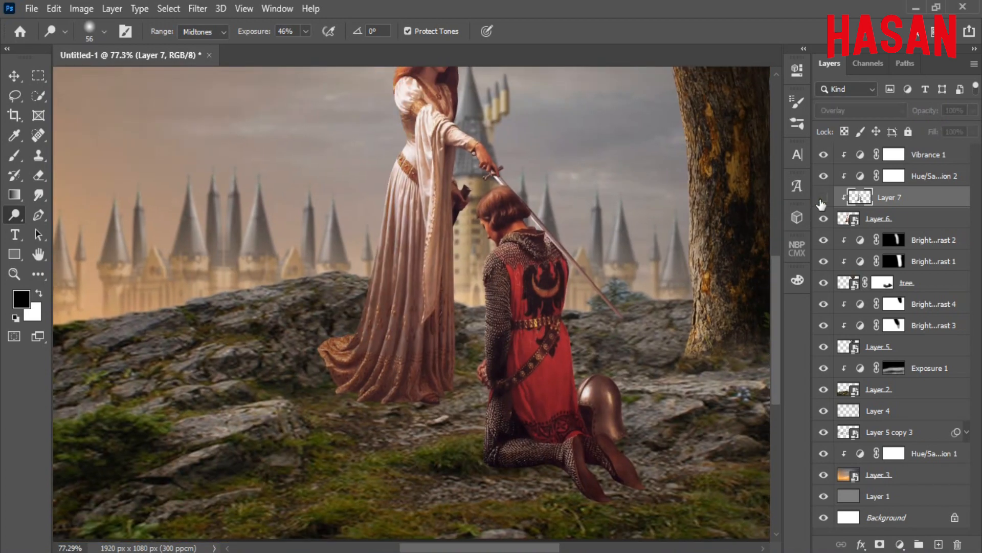
Dodge the front edge of the knight's chain-mail arm and leg with a 26 px brush
{"action": "scroll", "coordinate": [504, 253], "scroll_direction": "up", "scroll_amount": 3}
{"action": "left_click_drag", "start_coordinate": [530, 255], "coordinate": [502, 263]}
{"action": "mouse_move", "coordinate": [440, 211]}
{"action": "left_mouse_down"}
{"action": "mouse_move", "coordinate": [488, 271]}
{"action": "mouse_move", "coordinate": [540, 233]}
{"action": "mouse_move", "coordinate": [527, 280]}
{"action": "mouse_move", "coordinate": [544, 306]}
{"action": "left_mouse_up"}
{"action": "left_click_drag", "start_coordinate": [542, 271], "coordinate": [545, 380]}
{"action": "left_click_drag", "start_coordinate": [568, 324], "coordinate": [579, 242]}
{"action": "left_click_drag", "start_coordinate": [561, 200], "coordinate": [554, 423]}
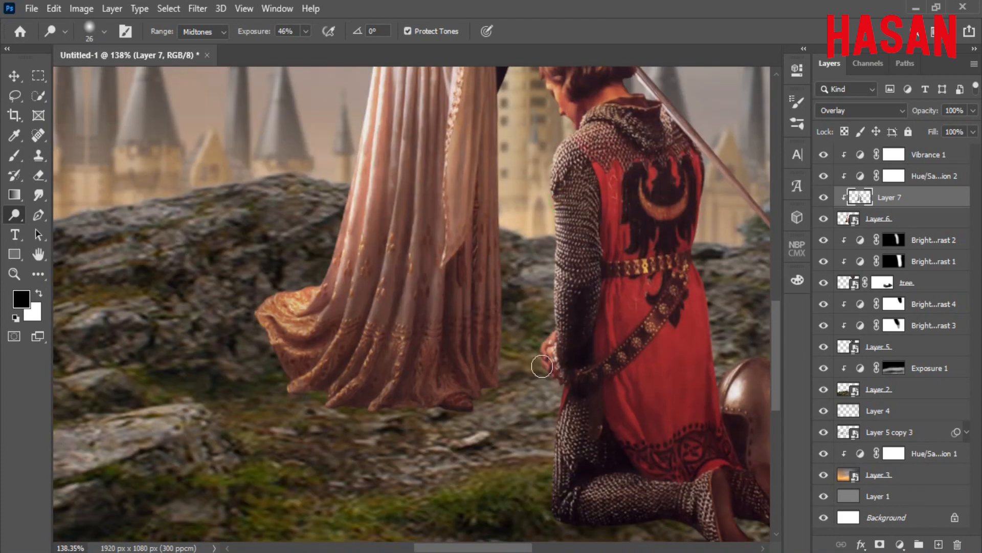
{"action": "left_click_drag", "start_coordinate": [543, 367], "coordinate": [542, 252]}
{"action": "left_click_drag", "start_coordinate": [566, 300], "coordinate": [539, 501]}
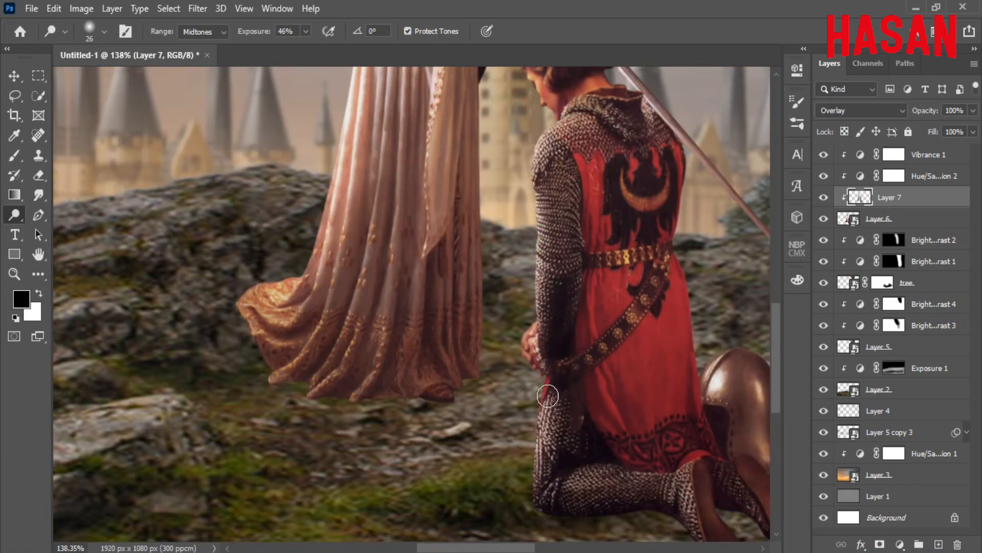
Dodge the knight's hands and the front edge of his face and hair
{"action": "left_click_drag", "start_coordinate": [528, 267], "coordinate": [521, 380]}
{"action": "left_click_drag", "start_coordinate": [536, 344], "coordinate": [533, 417]}
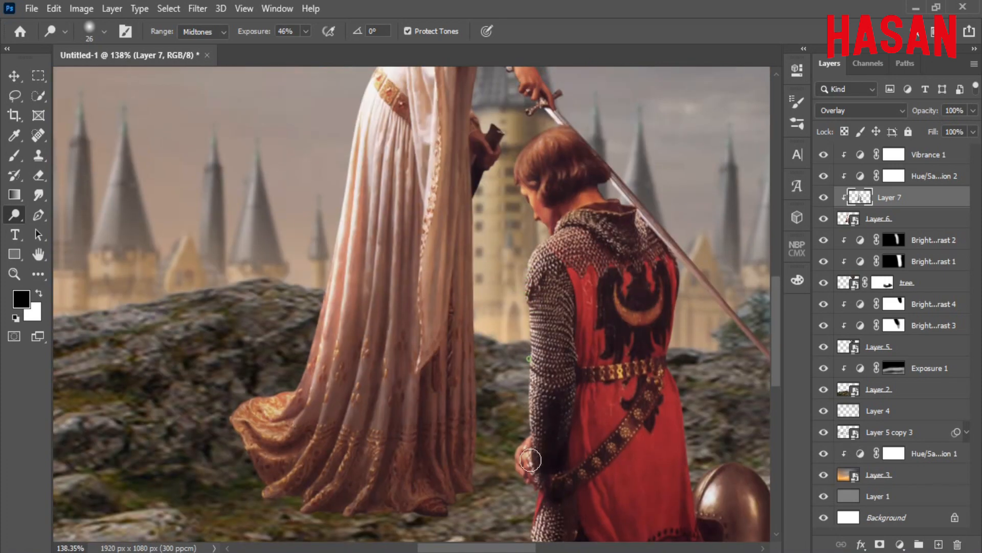
{"action": "left_click_drag", "start_coordinate": [472, 276], "coordinate": [459, 382]}
{"action": "left_click_drag", "start_coordinate": [510, 287], "coordinate": [498, 303]}
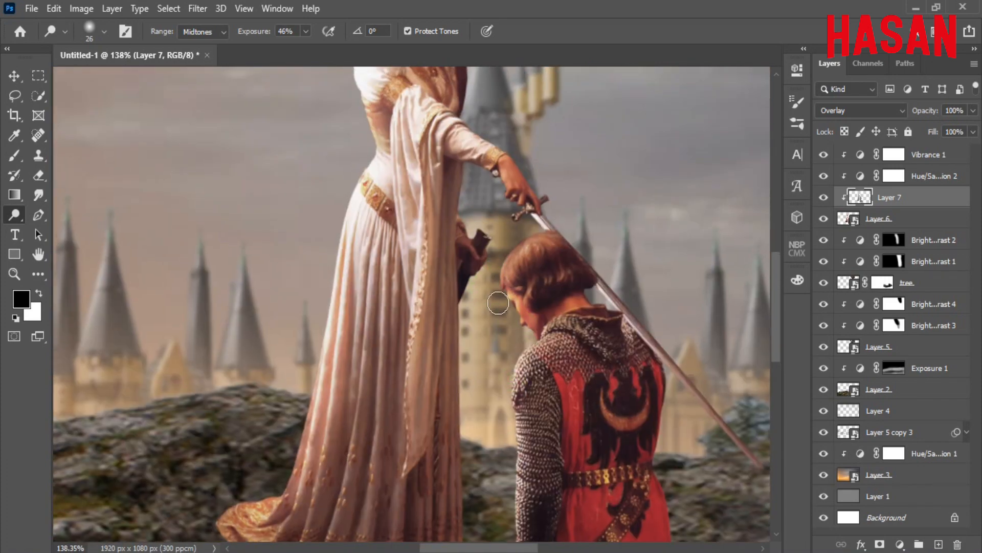
{"action": "scroll", "coordinate": [422, 311], "scroll_direction": "down", "scroll_amount": 3}
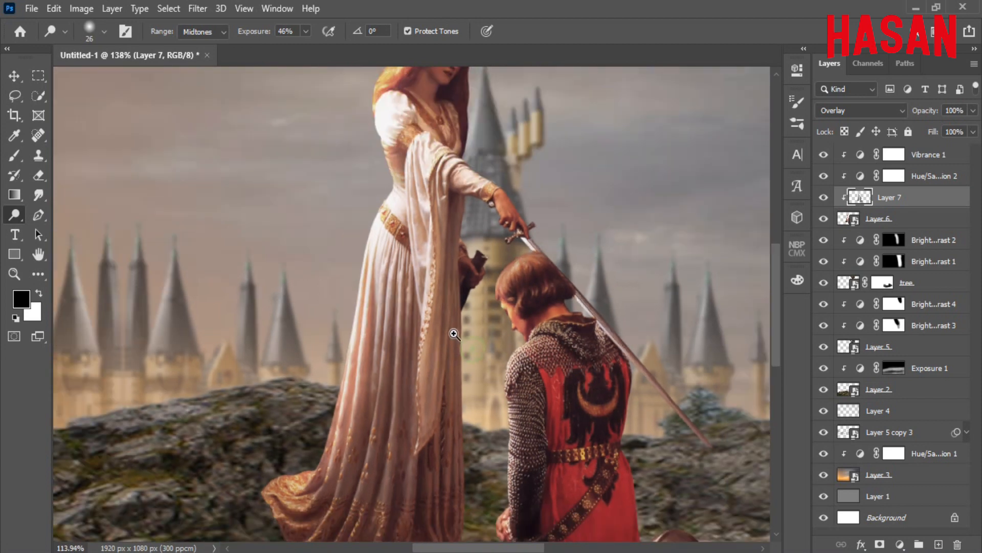
Burn the midtones at 20% exposure on the shaded side of the lady's hair and the knight's hair and tunic
{"action": "right_click", "coordinate": [14, 214]}
{"action": "left_click", "coordinate": [65, 227]}
{"action": "left_click_drag", "start_coordinate": [474, 103], "coordinate": [423, 235]}
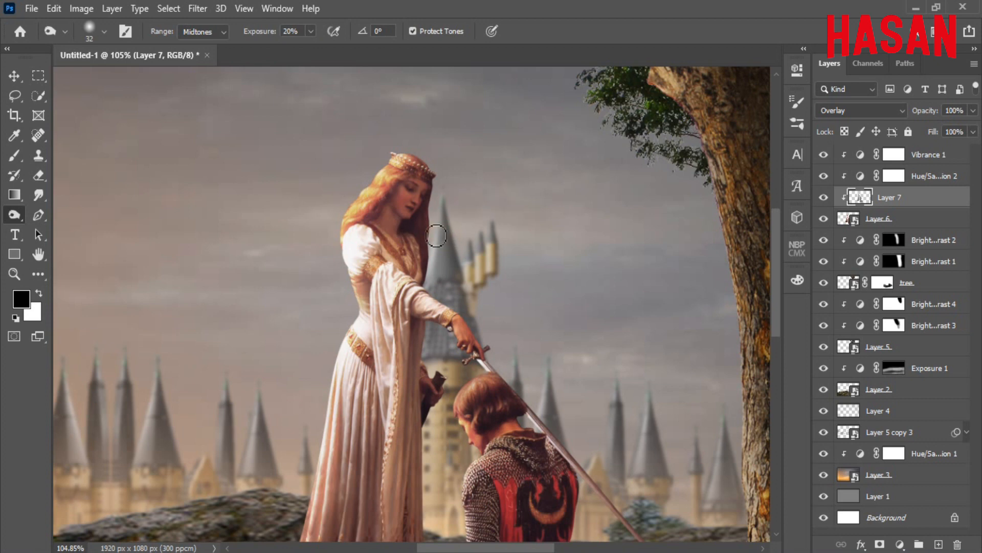
{"action": "left_click_drag", "start_coordinate": [490, 345], "coordinate": [504, 274]}
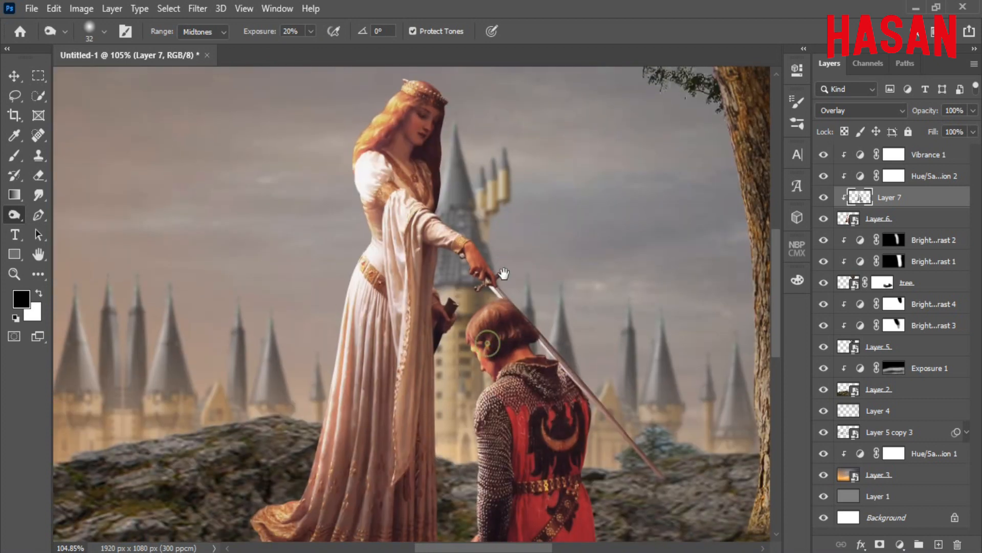
{"action": "left_click_drag", "start_coordinate": [578, 402], "coordinate": [544, 266]}
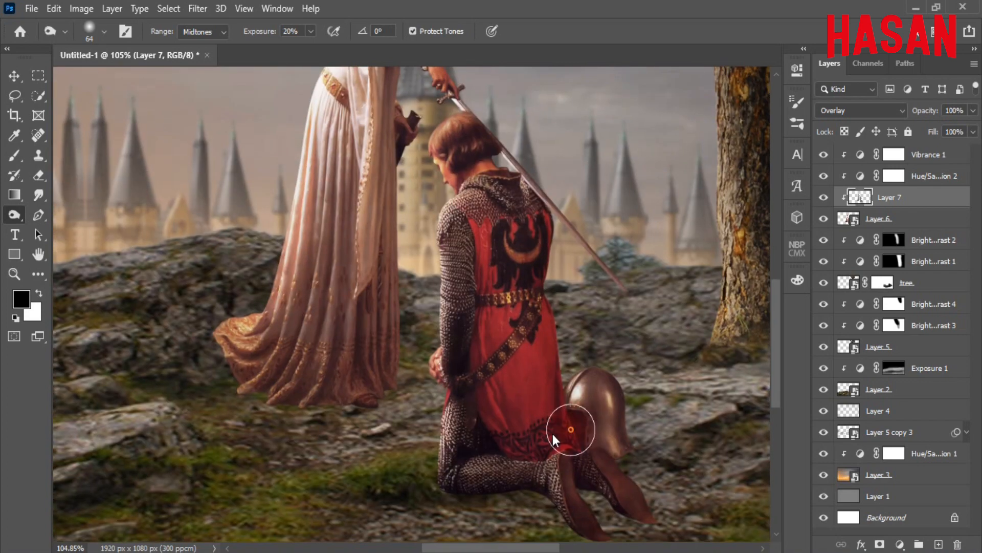
{"action": "left_click_drag", "start_coordinate": [566, 424], "coordinate": [555, 433], "text": "alt"}
Burn the shaded side of the knight's helmet and boots, and compare the figures with the gray layer hidden and shown
{"action": "left_click_drag", "start_coordinate": [9, 224], "coordinate": [88, 219]}
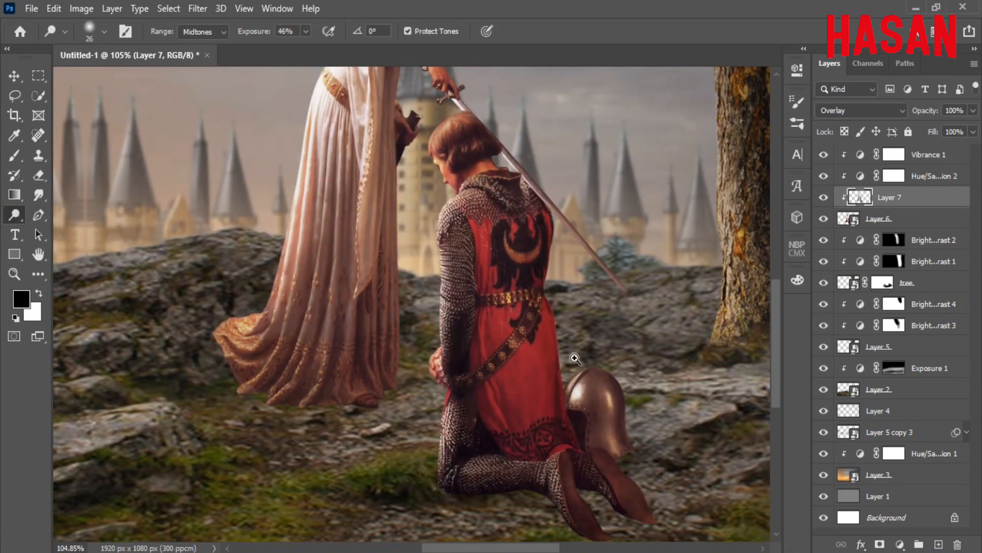
{"action": "scroll", "coordinate": [575, 358], "scroll_direction": "up", "scroll_amount": 3}
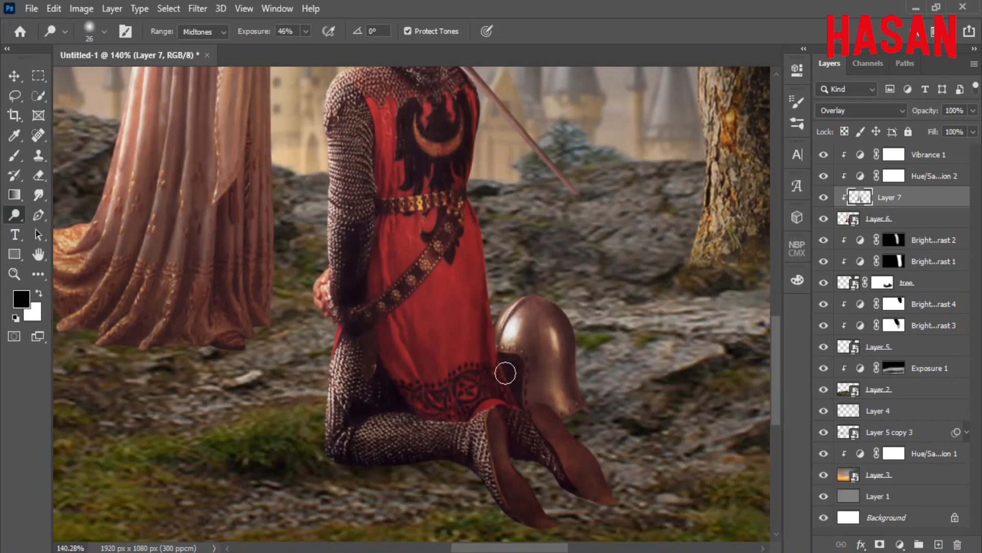
{"action": "left_click_drag", "start_coordinate": [24, 212], "coordinate": [65, 228]}
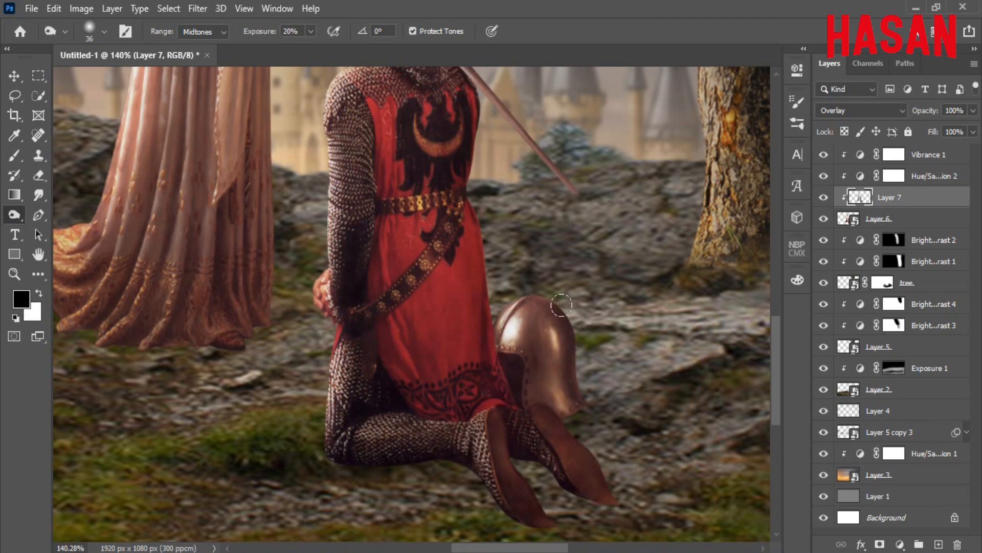
{"action": "scroll", "coordinate": [563, 329], "scroll_direction": "down", "scroll_amount": 3}
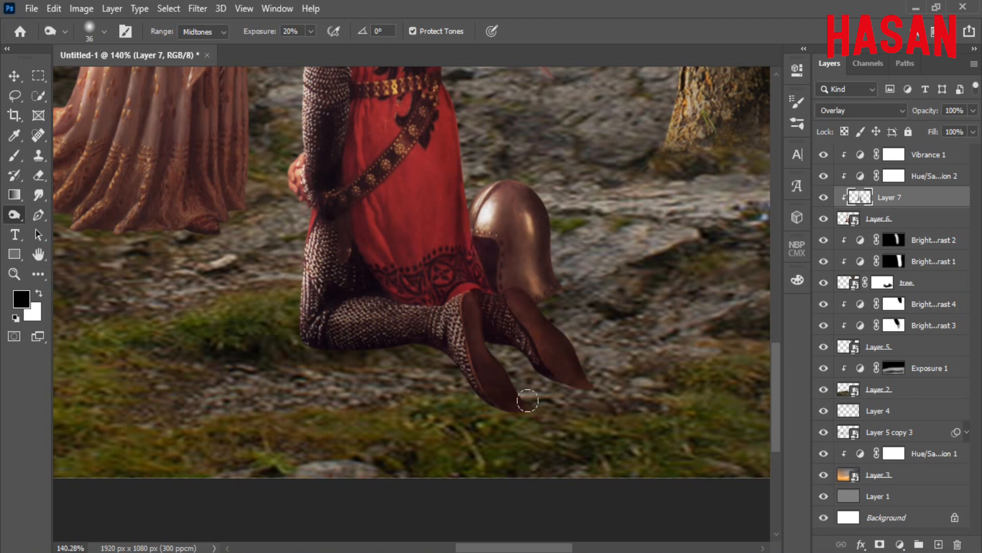
{"action": "key", "text": "ctrl+0"}
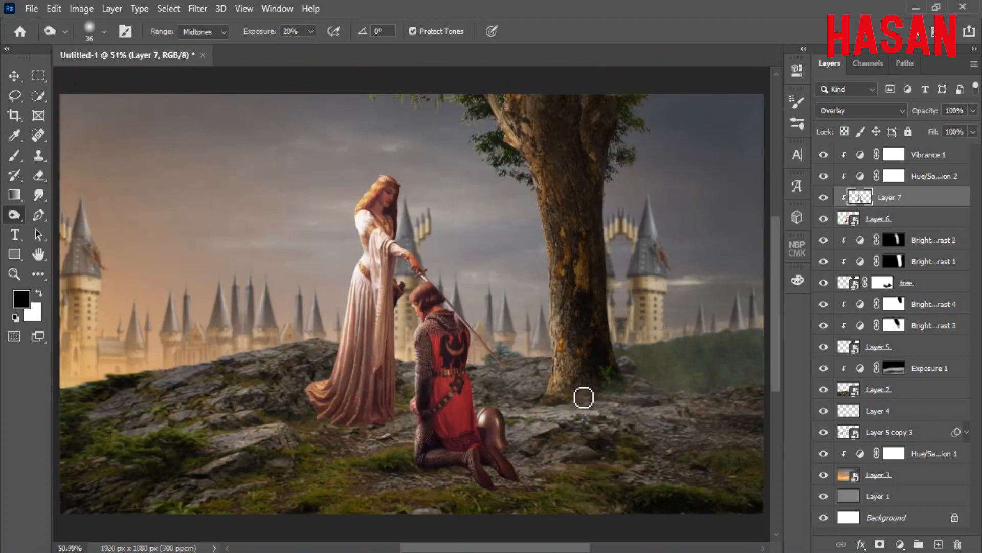
{"action": "left_click", "coordinate": [824, 198]}
{"action": "left_click", "coordinate": [824, 198]}
Add a new empty layer directly below the figures layer and load the figures' outline as a selection
{"action": "key", "text": "v"}
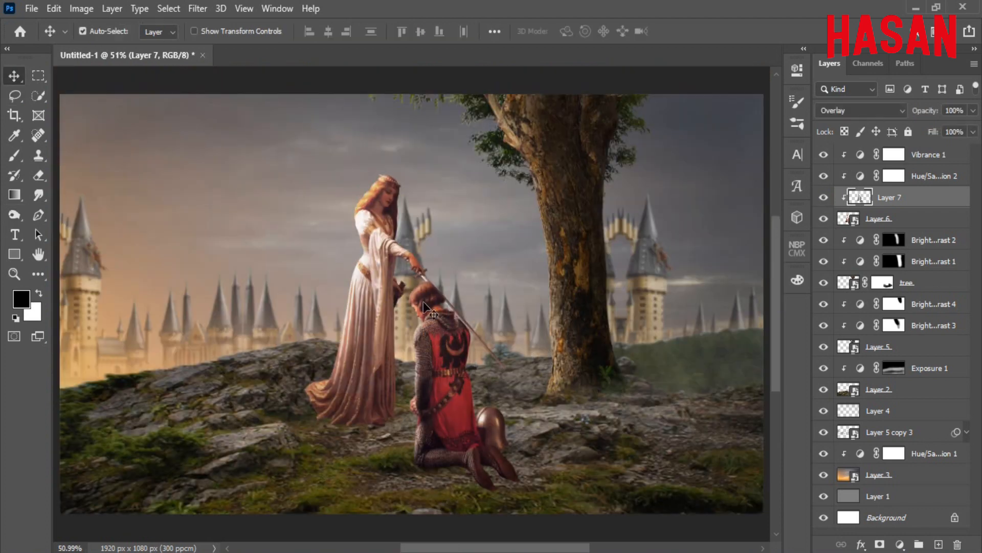
{"action": "left_click", "coordinate": [941, 241]}
{"action": "left_click", "coordinate": [937, 542]}
{"action": "left_click", "coordinate": [848, 218], "text": "ctrl"}
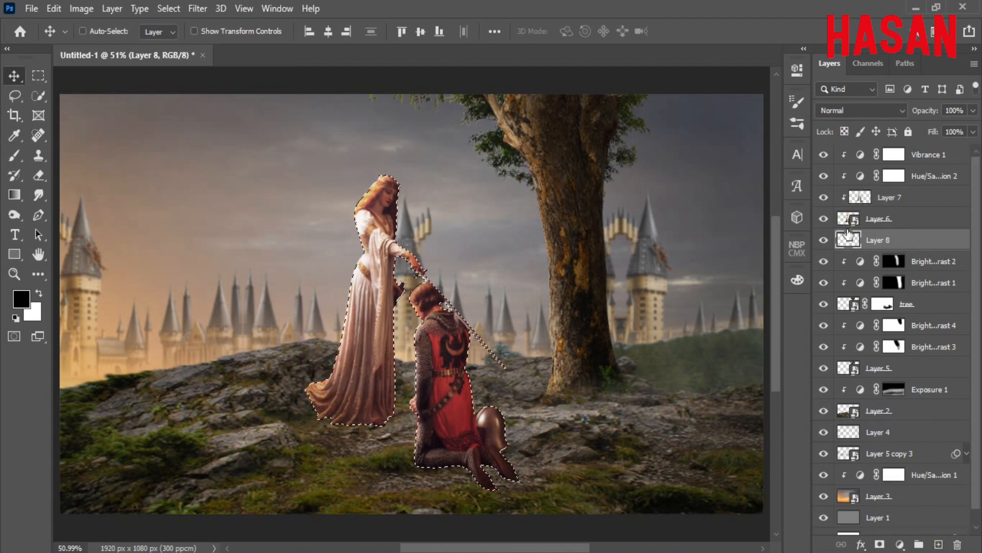
Fill the figures' selection on the new layer with Black and deselect
{"action": "left_click", "coordinate": [54, 8]}
{"action": "left_click", "coordinate": [97, 241]}
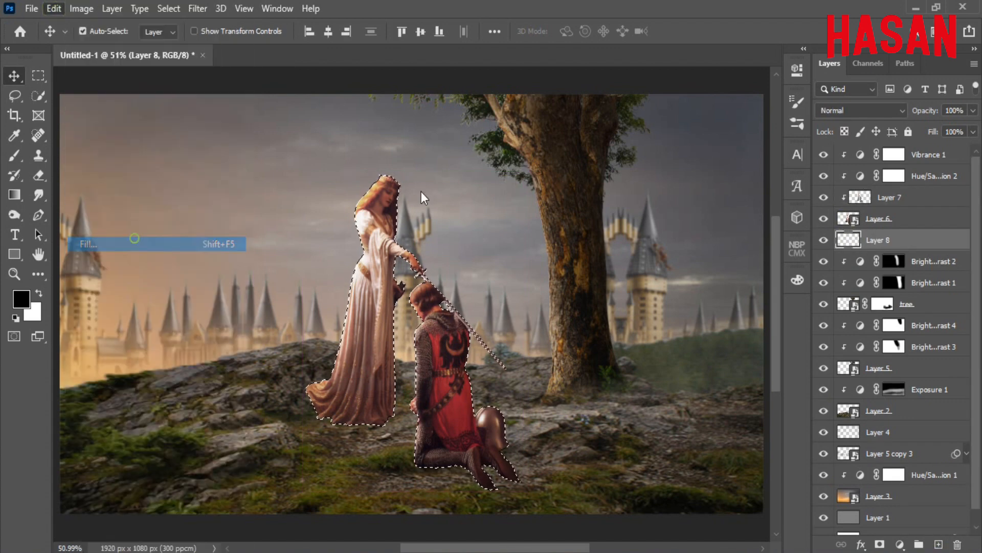
{"action": "left_click", "coordinate": [818, 108]}
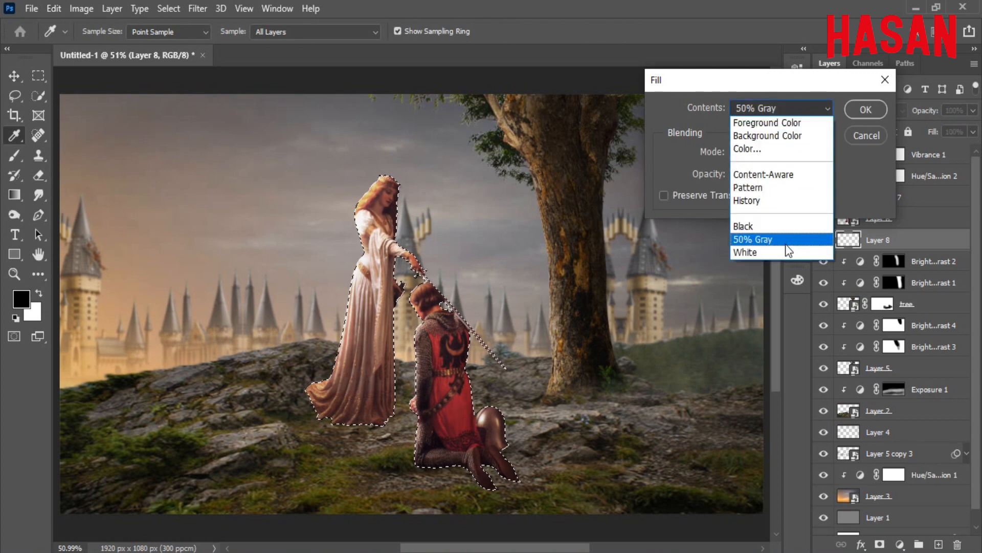
{"action": "left_click", "coordinate": [744, 226]}
{"action": "left_click", "coordinate": [865, 110]}
{"action": "key", "text": "v"}
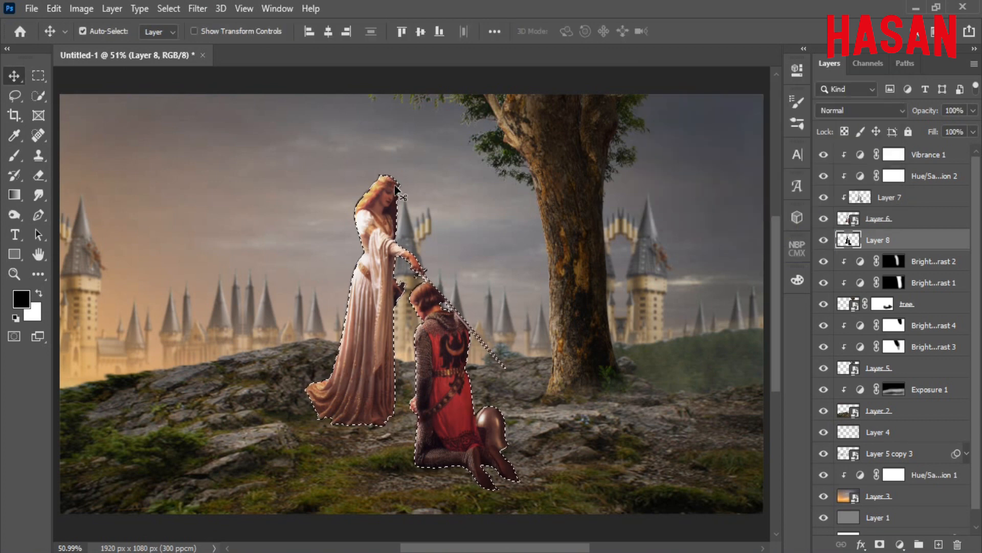
{"action": "left_click", "coordinate": [169, 9]}
{"action": "left_click", "coordinate": [191, 39]}
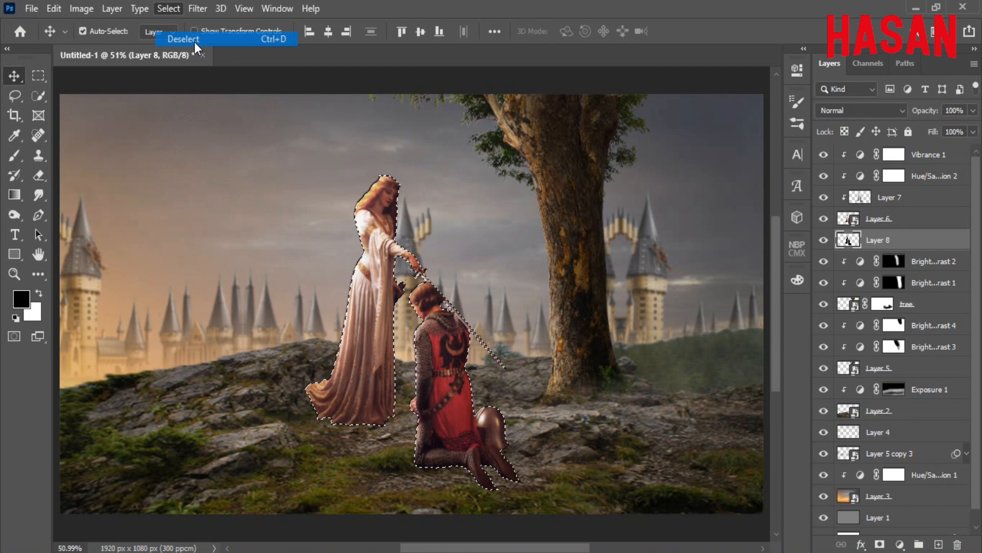
{"action": "left_click", "coordinate": [463, 252]}
Free-transform the black silhouette, flip it vertically and move it down below the figures to Y 1080 px
{"action": "key", "text": "ctrl+t"}
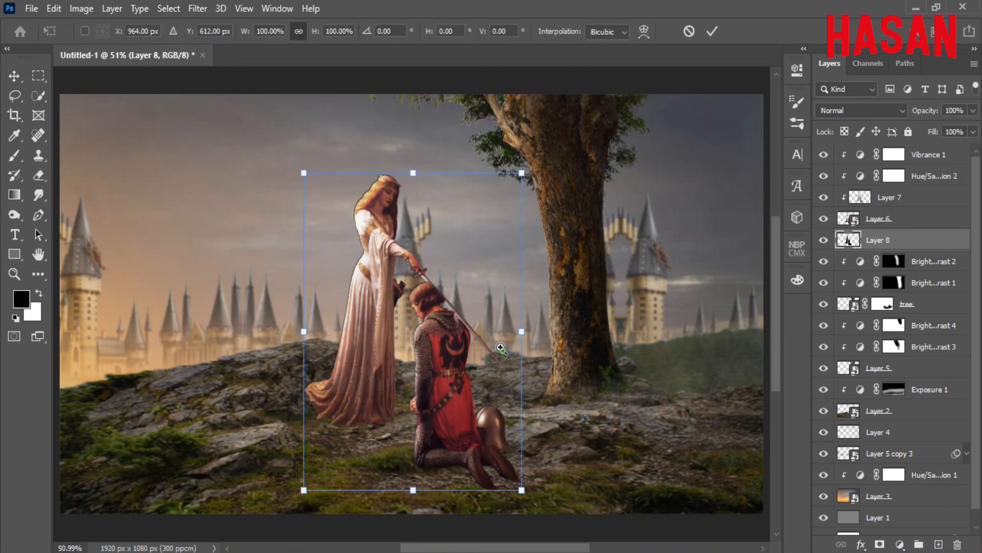
{"action": "scroll", "coordinate": [435, 268], "scroll_direction": "down", "scroll_amount": 1}
{"action": "right_click", "coordinate": [433, 271]}
{"action": "left_click", "coordinate": [470, 541]}
{"action": "left_click_drag", "start_coordinate": [451, 256], "coordinate": [452, 382]}
{"action": "scroll", "coordinate": [452, 382], "scroll_direction": "down", "scroll_amount": 2}
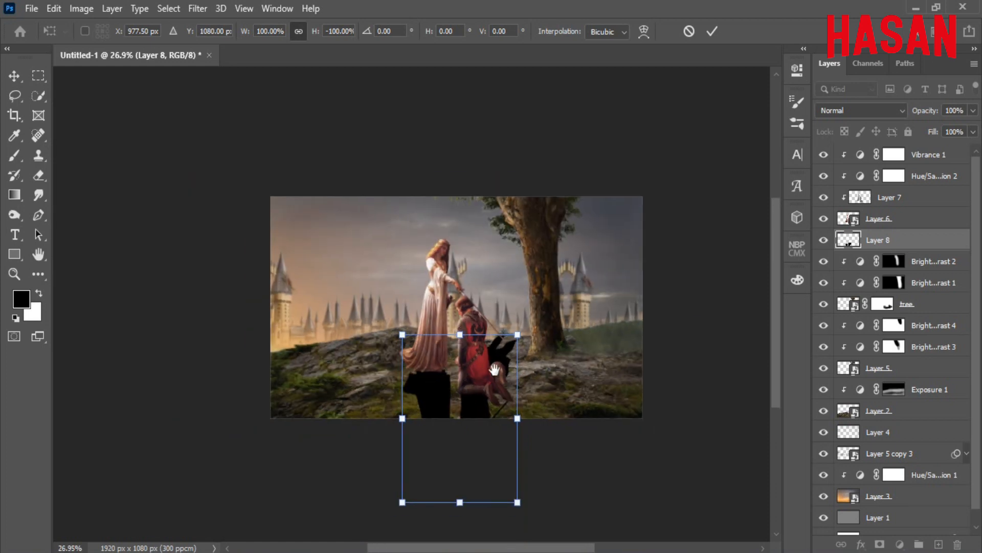
Shift the flipped silhouette sideways to X 964 px so it lines up beneath the figures
{"action": "scroll", "coordinate": [547, 350], "scroll_direction": "up", "scroll_amount": 4}
{"action": "left_click_drag", "start_coordinate": [527, 282], "coordinate": [551, 347]}
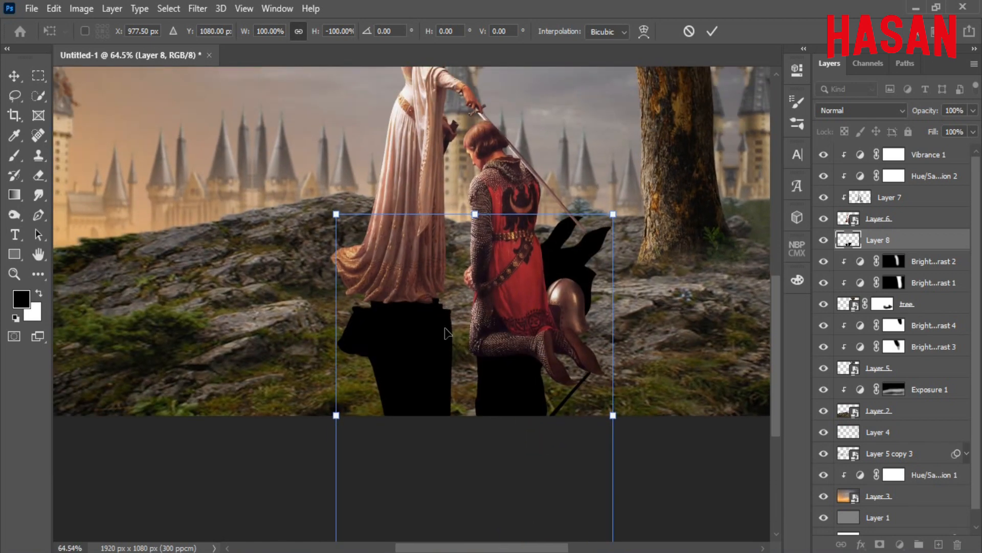
{"action": "scroll", "coordinate": [445, 333], "scroll_direction": "up", "scroll_amount": 3}
{"action": "left_click_drag", "start_coordinate": [465, 346], "coordinate": [421, 346]}
{"action": "scroll", "coordinate": [489, 346], "scroll_direction": "down", "scroll_amount": 3}
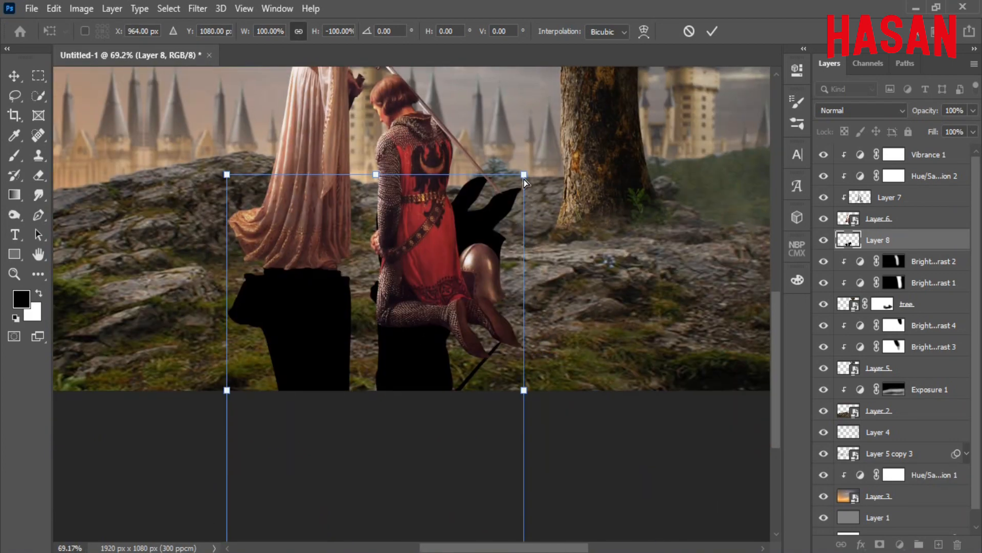
{"action": "left_click_drag", "start_coordinate": [524, 179], "coordinate": [524, 237]}
{"action": "left_click_drag", "start_coordinate": [405, 278], "coordinate": [393, 256]}
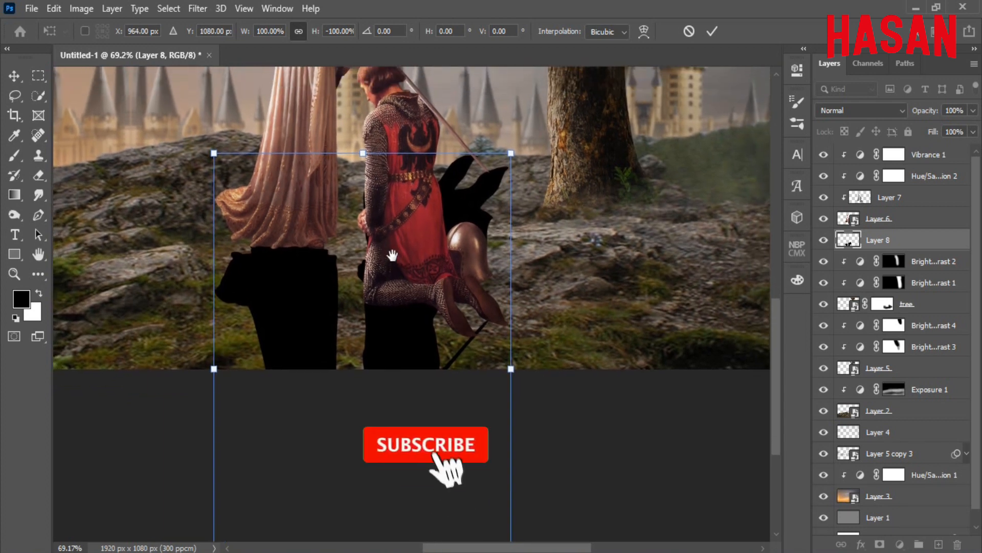
{"action": "scroll", "coordinate": [446, 251], "scroll_direction": "down", "scroll_amount": 2}
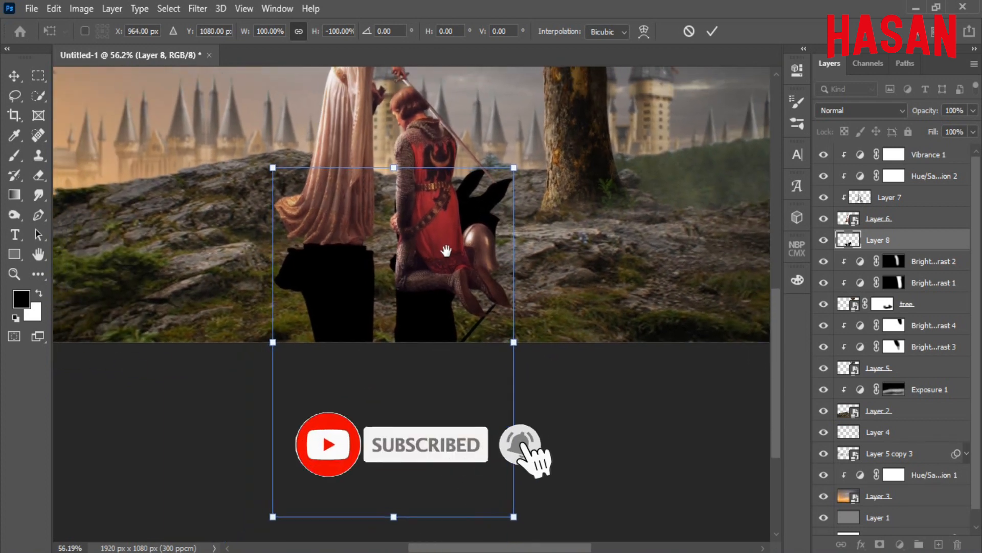
Switch the silhouette's transform to Warp and split the grid vertically between the lady's and the knight's silhouettes
{"action": "right_click", "coordinate": [447, 251]}
{"action": "left_click", "coordinate": [476, 365]}
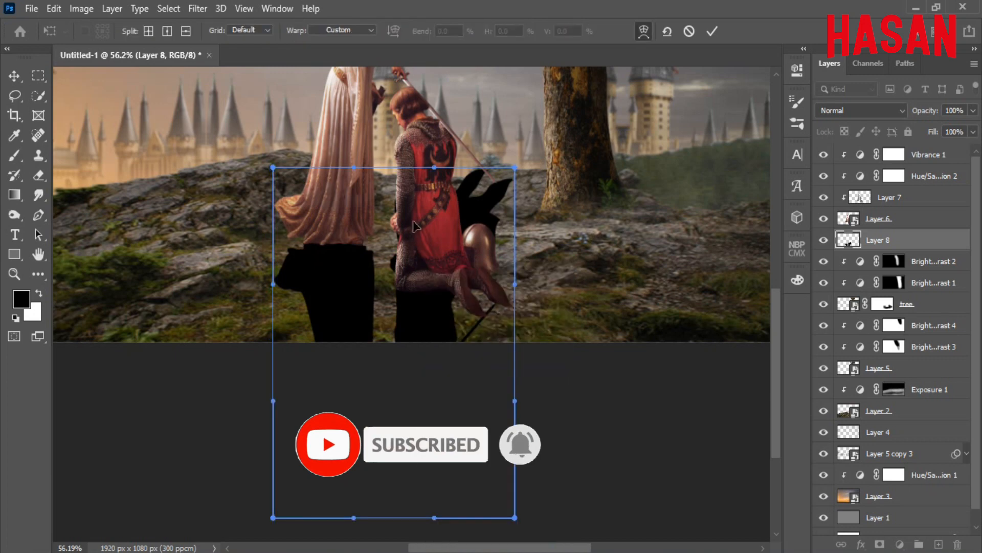
{"action": "left_click", "coordinate": [148, 31]}
{"action": "left_click", "coordinate": [382, 230]}
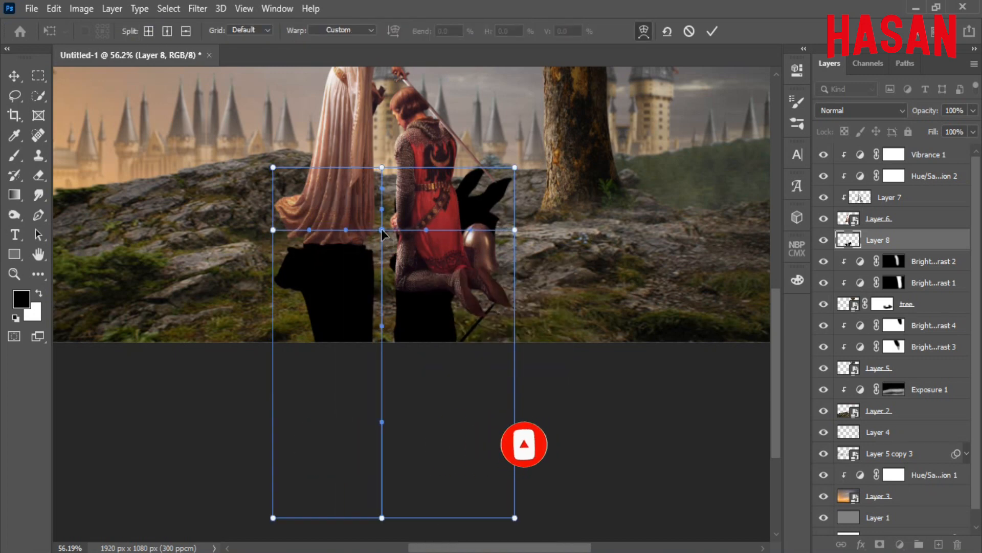
{"action": "key", "text": "ctrl+z"}
{"action": "left_click", "coordinate": [167, 31]}
{"action": "left_click", "coordinate": [381, 248]}
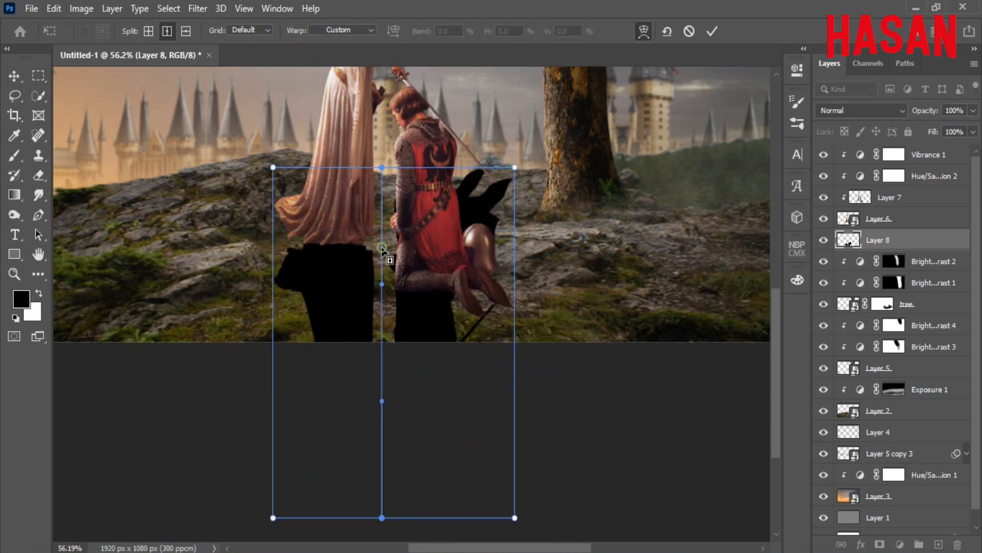
Warp the knight's half of the silhouette downward so its upper edge follows his knees and feet
{"action": "left_click_drag", "start_coordinate": [515, 168], "coordinate": [502, 221]}
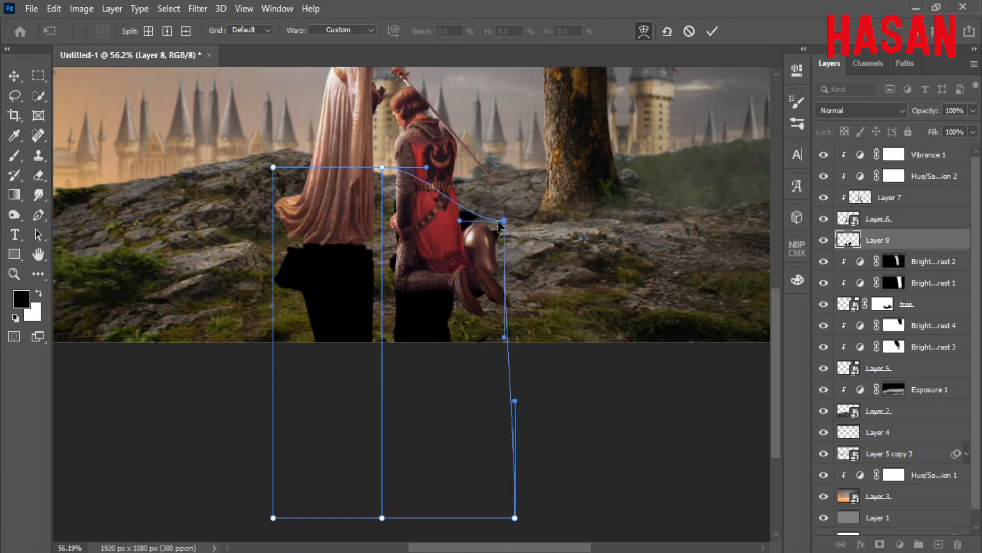
{"action": "mouse_move", "coordinate": [439, 236]}
{"action": "left_mouse_down"}
{"action": "mouse_move", "coordinate": [436, 270]}
{"action": "mouse_move", "coordinate": [455, 228]}
{"action": "left_mouse_up"}
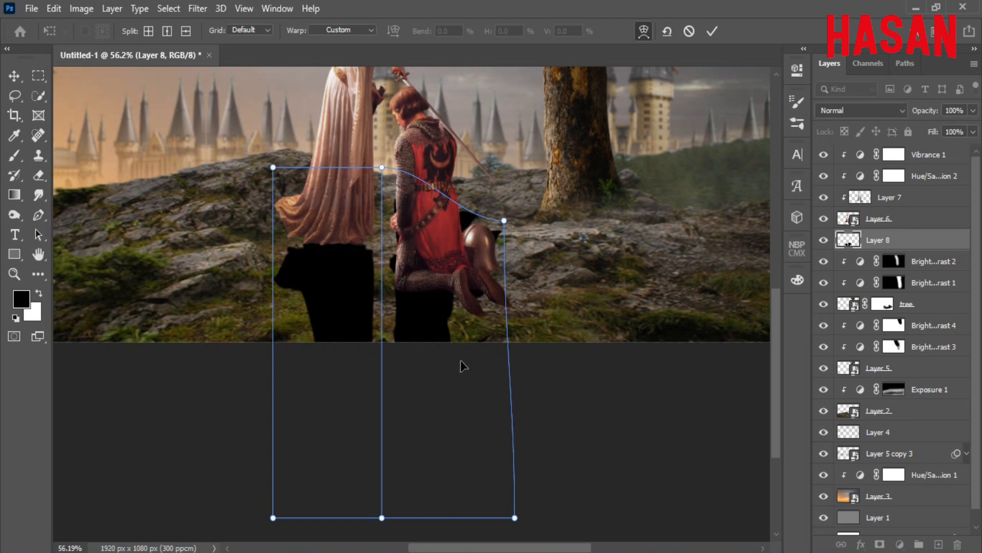
{"action": "left_click_drag", "start_coordinate": [515, 518], "coordinate": [515, 537]}
{"action": "scroll", "coordinate": [523, 377], "scroll_direction": "down", "scroll_amount": 3}
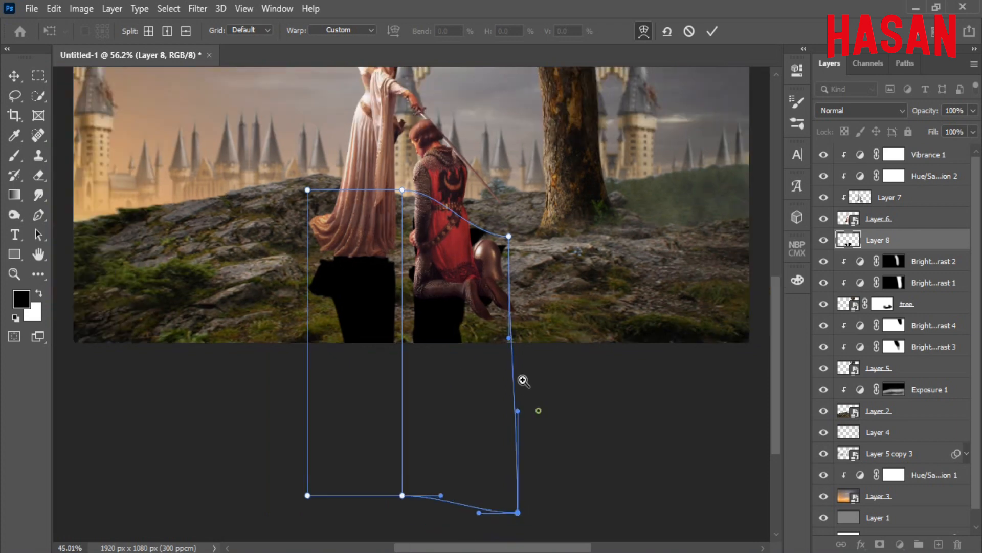
{"action": "left_click_drag", "start_coordinate": [519, 375], "coordinate": [533, 391]}
{"action": "left_click_drag", "start_coordinate": [498, 233], "coordinate": [505, 288]}
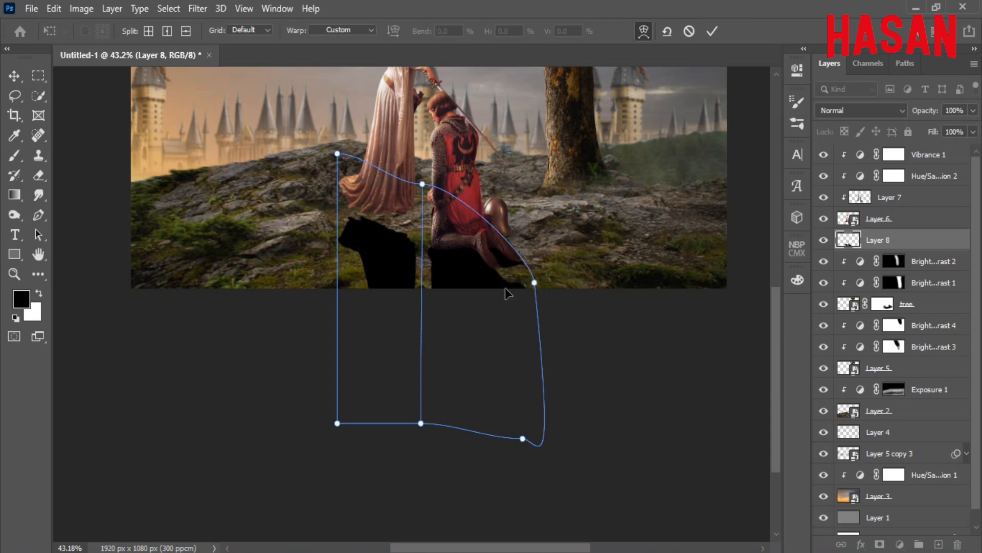
{"action": "left_click_drag", "start_coordinate": [410, 226], "coordinate": [508, 257]}
{"action": "left_click_drag", "start_coordinate": [453, 281], "coordinate": [453, 229]}
{"action": "left_click_drag", "start_coordinate": [557, 294], "coordinate": [480, 282]}
{"action": "left_click_drag", "start_coordinate": [572, 311], "coordinate": [648, 389]}
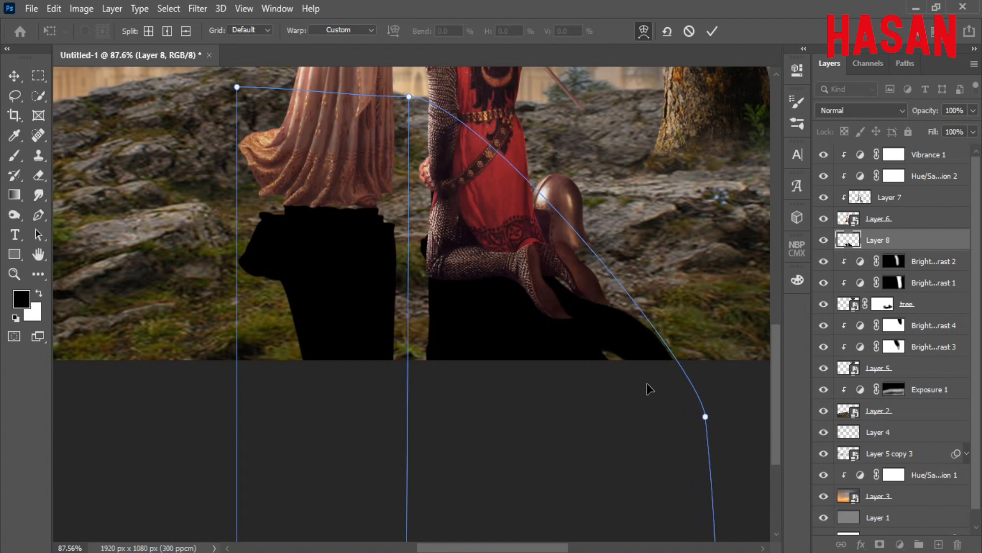
Move the lower end of the warp split line toward the tree side to slant the shadows, and apply the warp
{"action": "scroll", "coordinate": [541, 306], "scroll_direction": "down", "scroll_amount": 5}
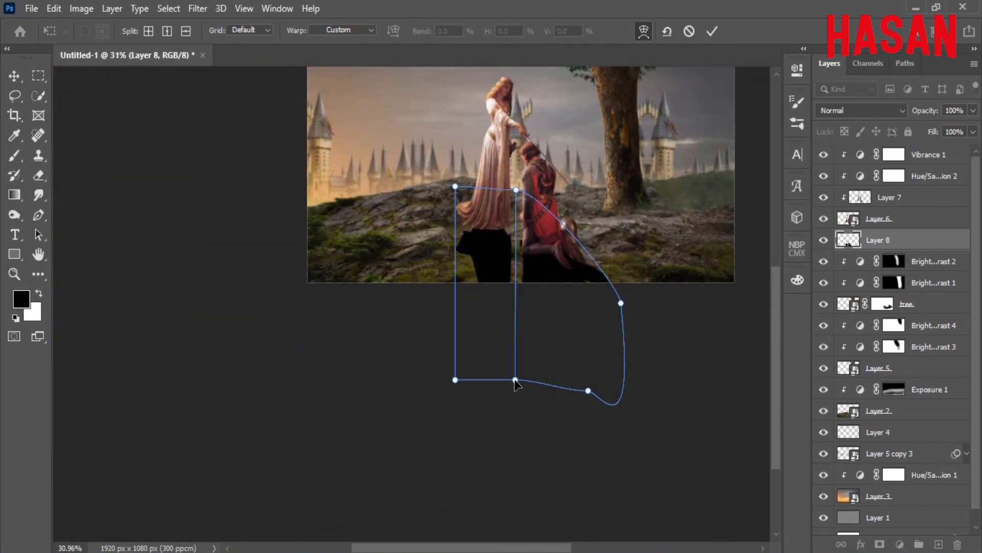
{"action": "left_click_drag", "start_coordinate": [516, 382], "coordinate": [549, 378]}
{"action": "left_click", "coordinate": [613, 399]}
{"action": "scroll", "coordinate": [633, 397], "scroll_direction": "up", "scroll_amount": 3}
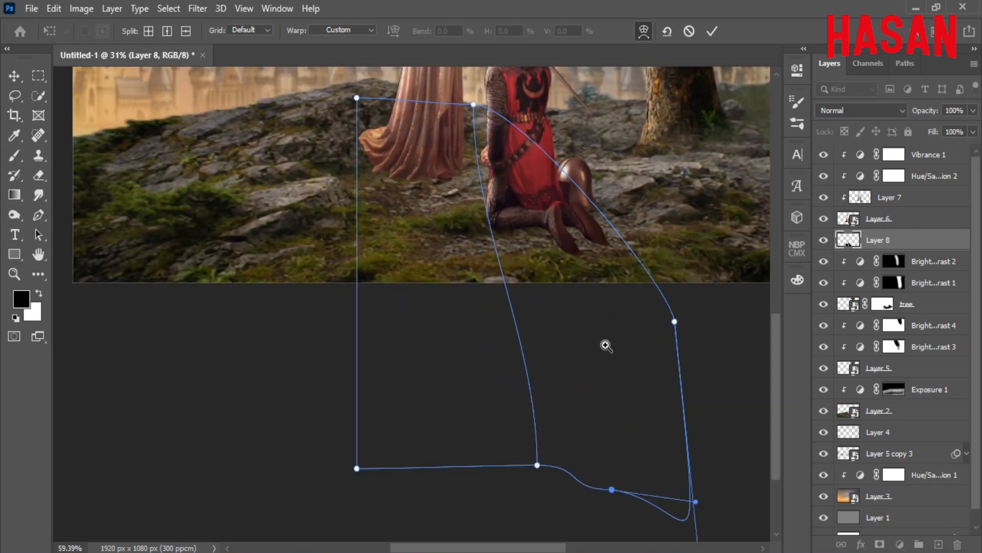
{"action": "key", "text": "Return"}
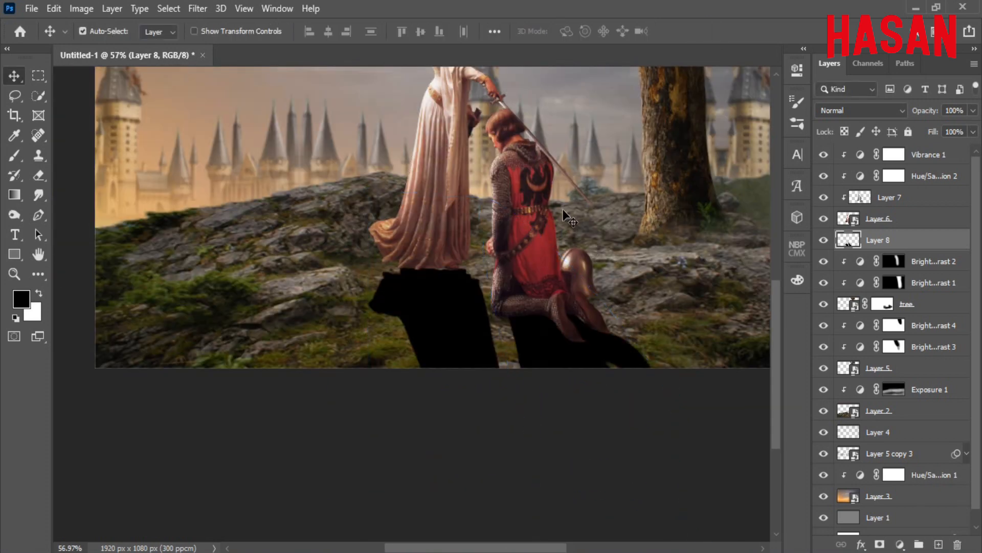
Free-transform the silhouette, skew it horizontally about 10.7° toward the tree side, and apply the transform
{"action": "key", "text": "ctrl+t"}
{"action": "scroll", "coordinate": [549, 318], "scroll_direction": "down", "scroll_amount": 3}
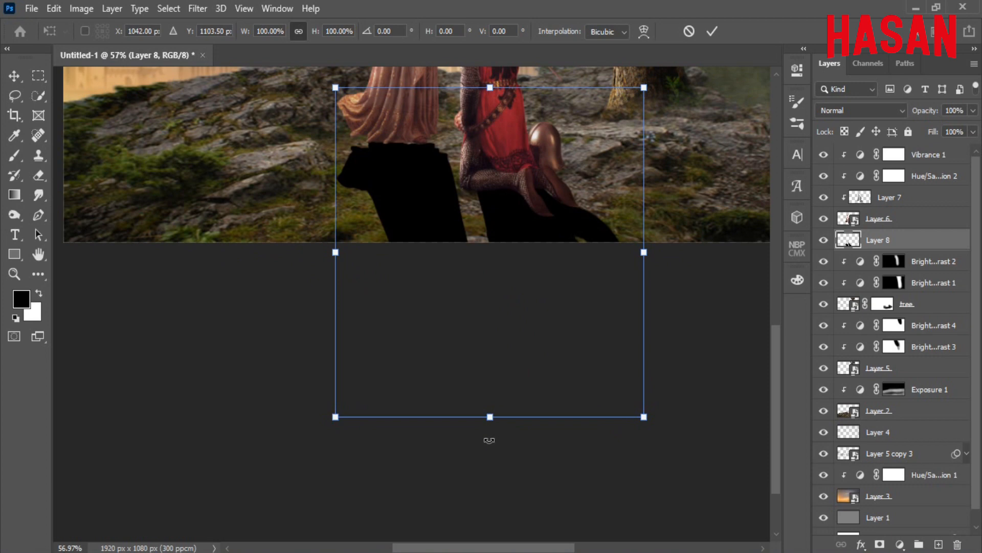
{"action": "left_click_drag", "start_coordinate": [486, 435], "coordinate": [552, 437]}
{"action": "scroll", "coordinate": [509, 265], "scroll_direction": "down", "scroll_amount": 3}
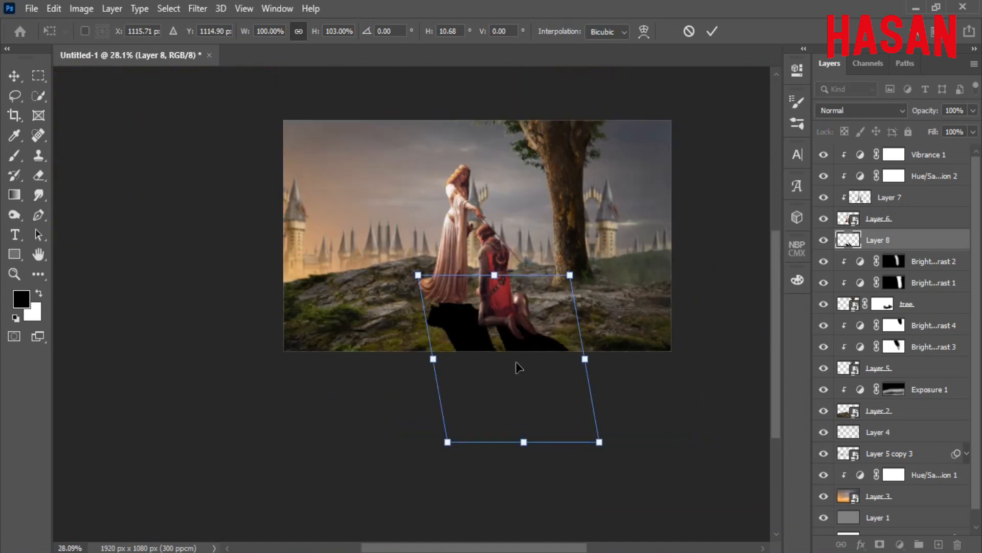
{"action": "key", "text": "Return"}
{"action": "scroll", "coordinate": [593, 256], "scroll_direction": "up", "scroll_amount": 3}
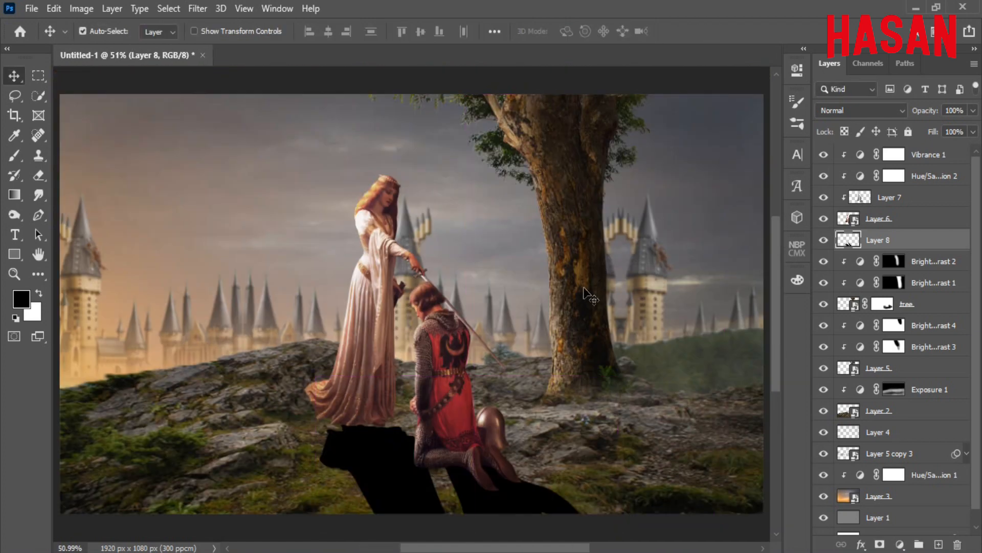
Apply a Gaussian Blur with a radius of 8 pixels to the silhouette layer
{"action": "scroll", "coordinate": [486, 307], "scroll_direction": "down", "scroll_amount": 2}
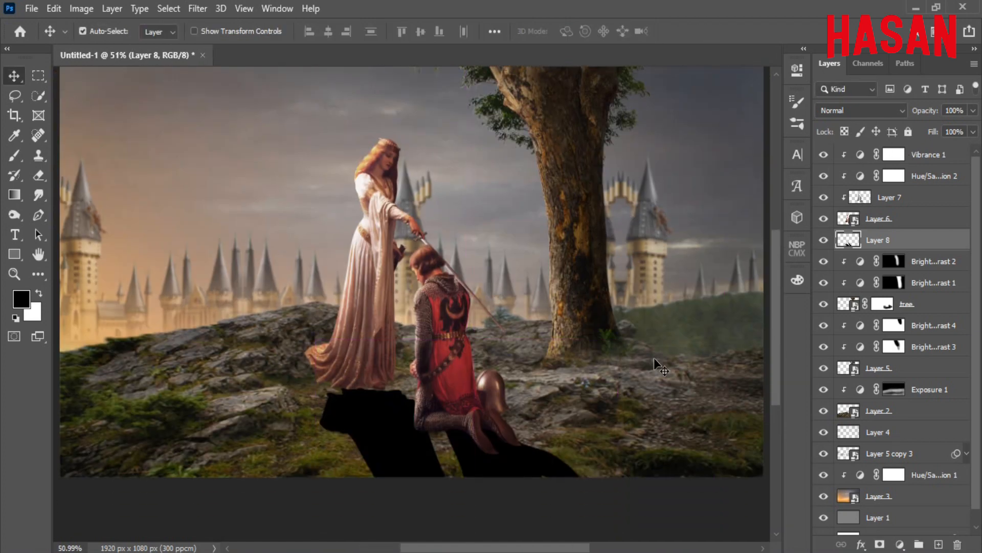
{"action": "left_click", "coordinate": [198, 9]}
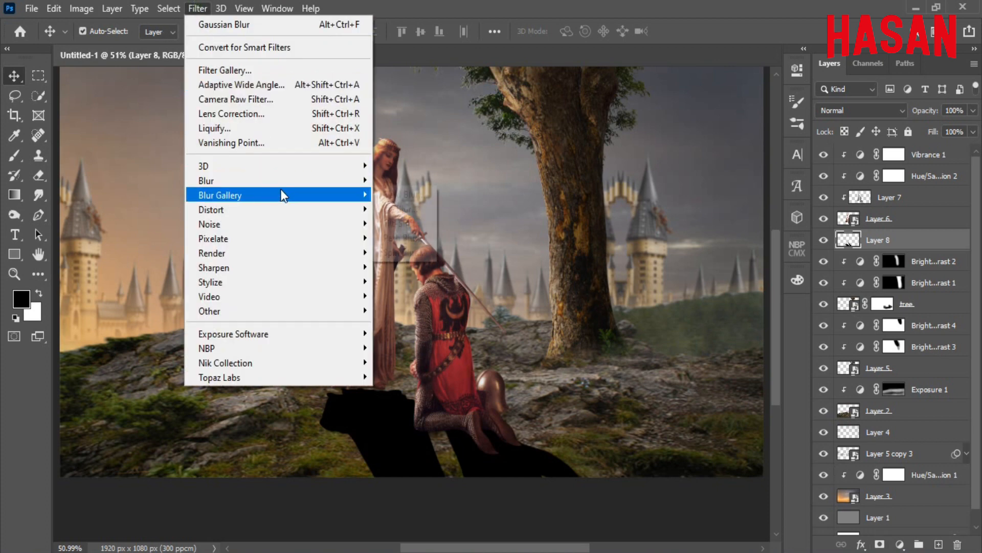
{"action": "mouse_move", "coordinate": [285, 193]}
{"action": "left_click", "coordinate": [406, 238]}
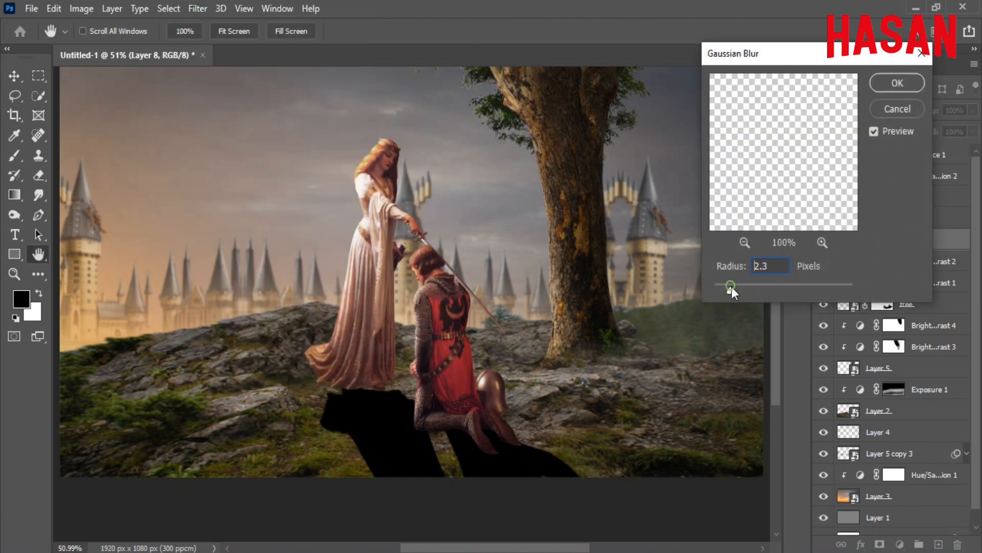
{"action": "left_click_drag", "start_coordinate": [732, 287], "coordinate": [716, 268]}
{"action": "type", "text": "8"}
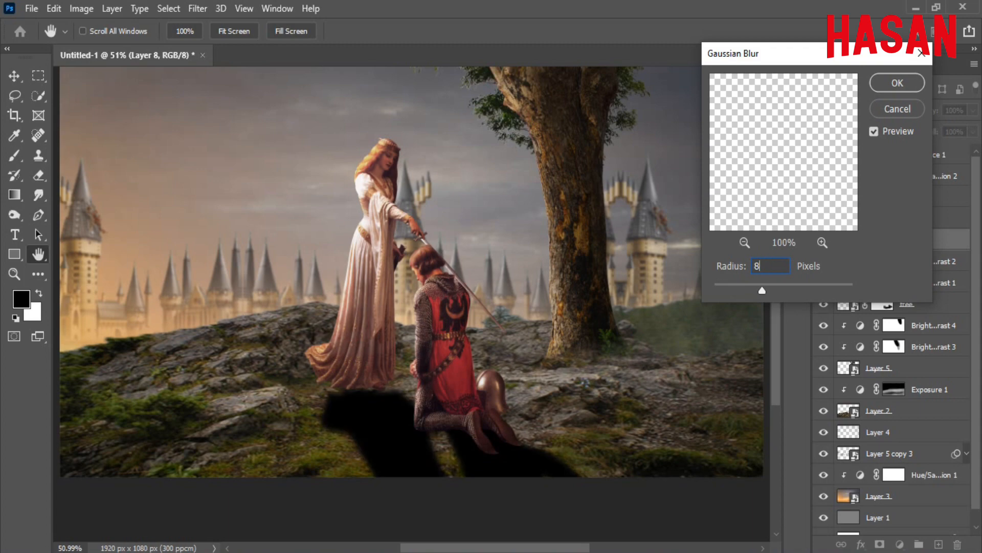
{"action": "left_click", "coordinate": [903, 91]}
Try a reduced opacity on the blurred shadow layer, then set it back to 100%
{"action": "left_click_drag", "start_coordinate": [505, 415], "coordinate": [521, 419]}
{"action": "left_click_drag", "start_coordinate": [520, 419], "coordinate": [541, 271]}
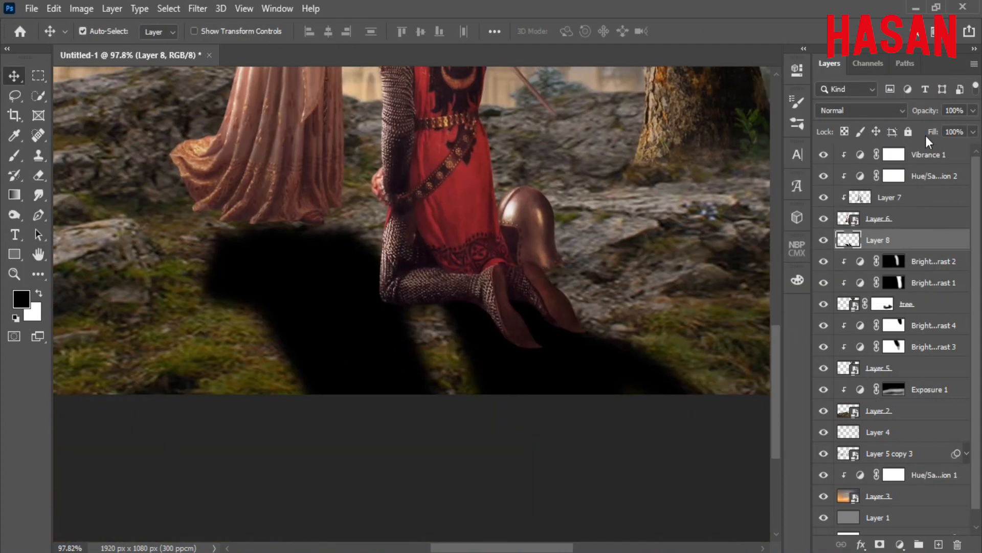
{"action": "left_click_drag", "start_coordinate": [561, 329], "coordinate": [489, 318]}
{"action": "left_click_drag", "start_coordinate": [489, 317], "coordinate": [470, 339]}
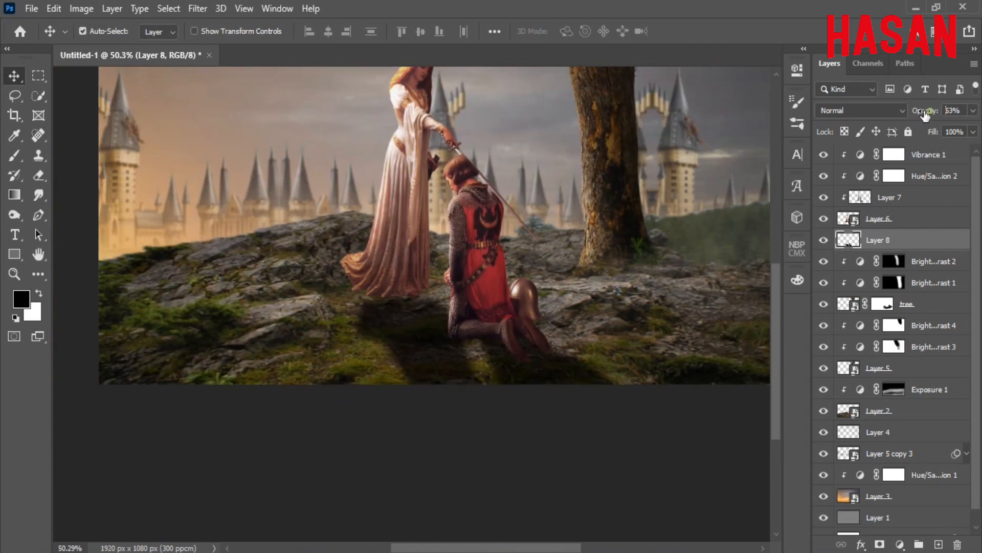
{"action": "left_click_drag", "start_coordinate": [925, 116], "coordinate": [913, 115]}
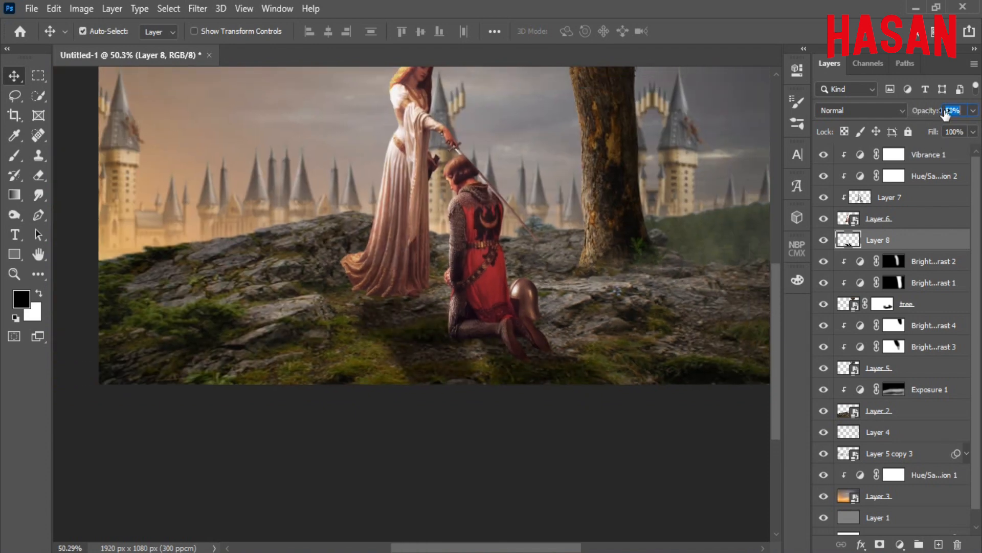
{"action": "left_click_drag", "start_coordinate": [946, 114], "coordinate": [972, 114]}
Add a layer mask to the shadow layer and brush out the excess shadow around the knight's knees in black
{"action": "left_click", "coordinate": [880, 544]}
{"action": "left_click", "coordinate": [15, 155]}
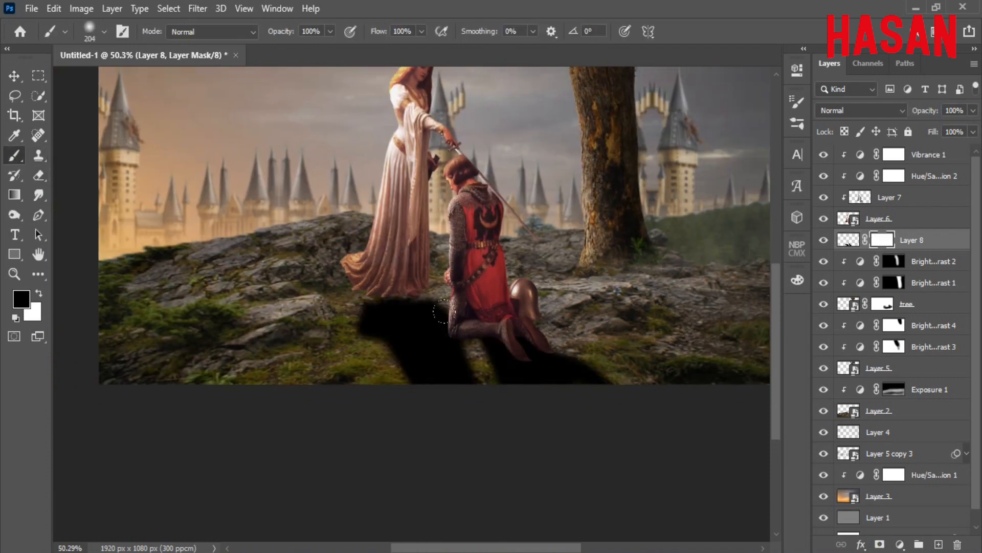
{"action": "scroll", "coordinate": [441, 310], "scroll_direction": "up", "scroll_amount": 2}
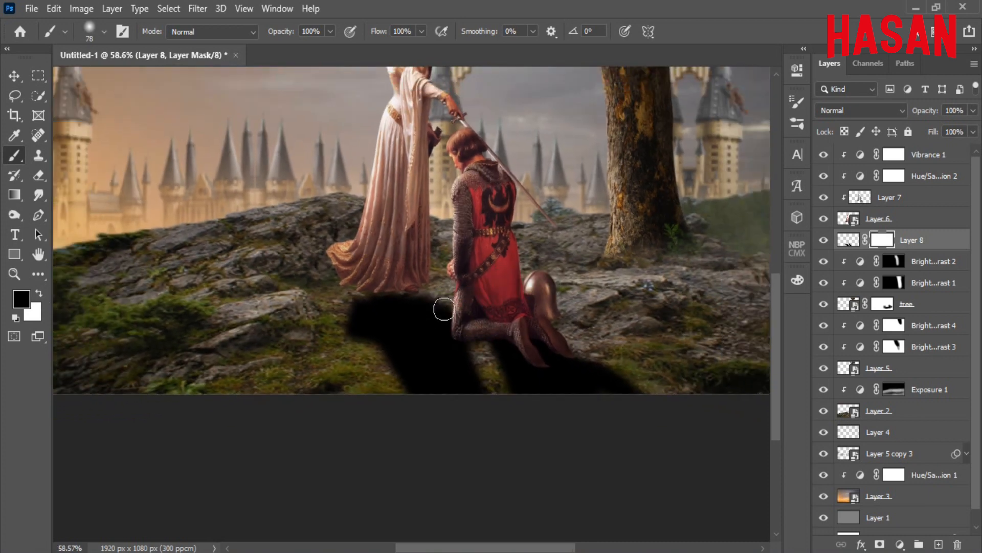
{"action": "scroll", "coordinate": [493, 353], "scroll_direction": "up", "scroll_amount": 2}
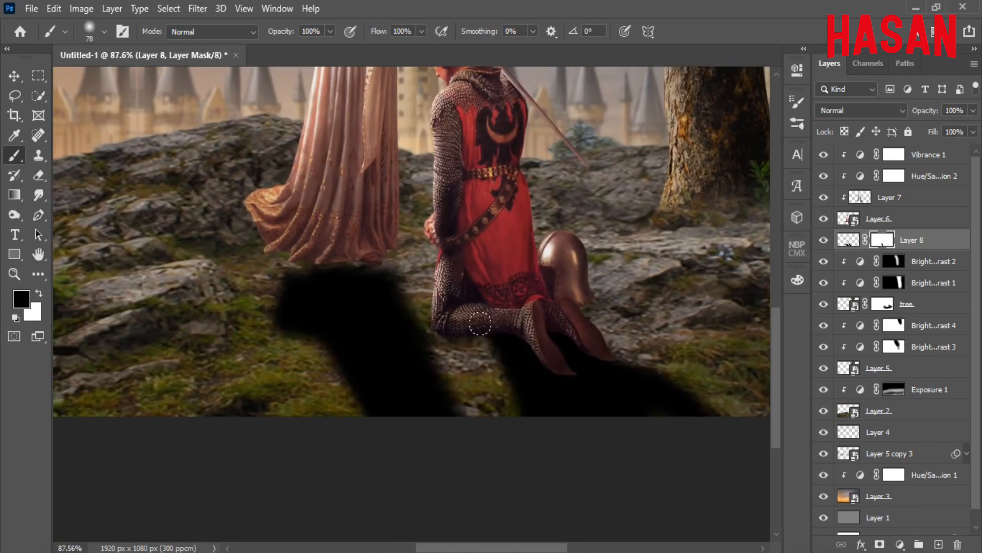
{"action": "mouse_move", "coordinate": [480, 323]}
{"action": "left_mouse_down"}
{"action": "mouse_move", "coordinate": [553, 404]}
{"action": "mouse_move", "coordinate": [522, 381]}
{"action": "left_mouse_up"}
Set the brush opacity to 16% and fade the lady's and knight's shadows on the mask with soft black strokes
{"action": "left_click_drag", "start_coordinate": [287, 32], "coordinate": [218, 37]}
{"action": "mouse_move", "coordinate": [601, 305]}
{"action": "left_mouse_down"}
{"action": "mouse_move", "coordinate": [558, 265]}
{"action": "mouse_move", "coordinate": [545, 272]}
{"action": "mouse_move", "coordinate": [554, 273]}
{"action": "left_mouse_up"}
{"action": "mouse_move", "coordinate": [535, 296]}
{"action": "left_mouse_down"}
{"action": "mouse_move", "coordinate": [583, 298]}
{"action": "mouse_move", "coordinate": [532, 362]}
{"action": "mouse_move", "coordinate": [650, 369]}
{"action": "left_mouse_up"}
{"action": "left_click_drag", "start_coordinate": [448, 291], "coordinate": [513, 301]}
{"action": "mouse_move", "coordinate": [397, 358]}
{"action": "left_mouse_down"}
{"action": "mouse_move", "coordinate": [311, 222]}
{"action": "mouse_move", "coordinate": [409, 251]}
{"action": "mouse_move", "coordinate": [382, 370]}
{"action": "left_mouse_up"}
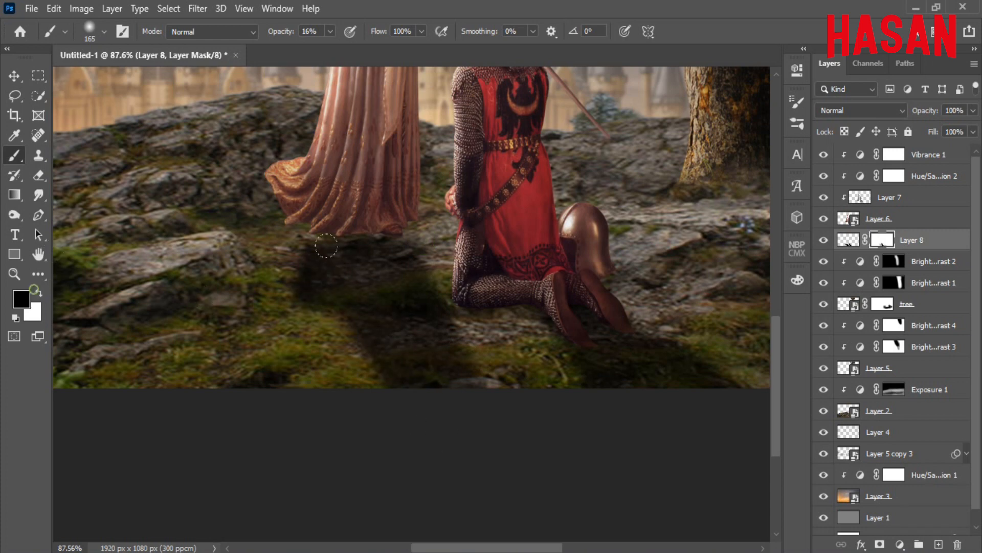
Undo the last mask strokes beneath the dress and fade the shadow around the figures with a 9% opacity black brush
{"action": "left_click_drag", "start_coordinate": [326, 246], "coordinate": [341, 250]}
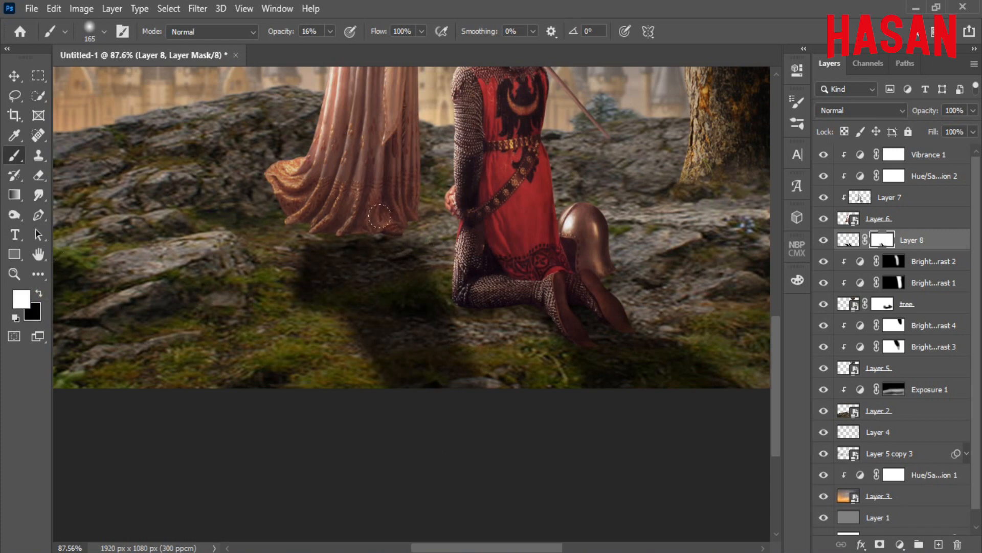
{"action": "key", "text": "ctrl+z"}
{"action": "key", "text": "ctrl+z"}
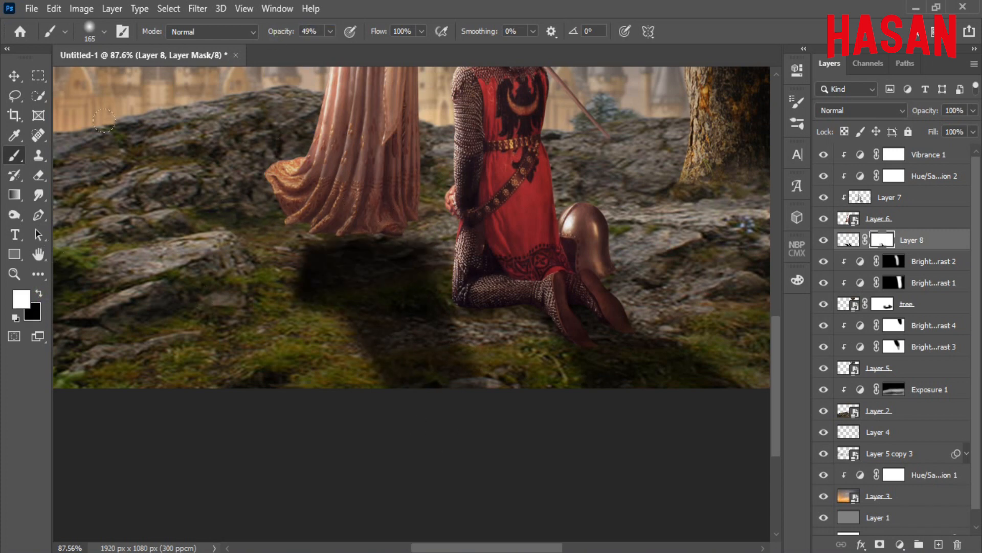
{"action": "mouse_move", "coordinate": [277, 36]}
{"action": "left_mouse_down"}
{"action": "mouse_move", "coordinate": [255, 34]}
{"action": "mouse_move", "coordinate": [282, 35]}
{"action": "left_mouse_up"}
{"action": "left_click_drag", "start_coordinate": [468, 350], "coordinate": [421, 416]}
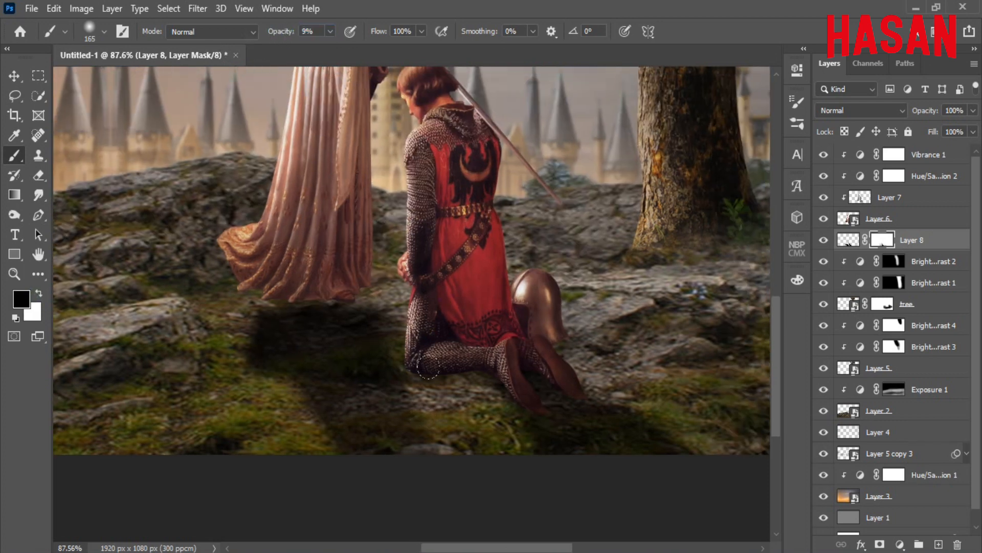
Add a new empty layer directly below the tree layer, checking the tree by toggling its visibility
{"action": "key", "text": "v"}
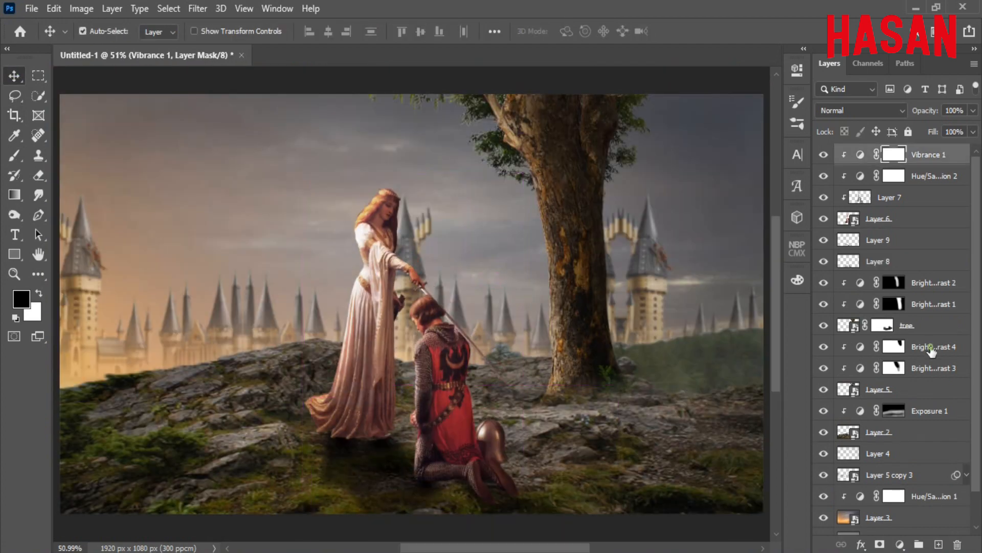
{"action": "left_click", "coordinate": [932, 350]}
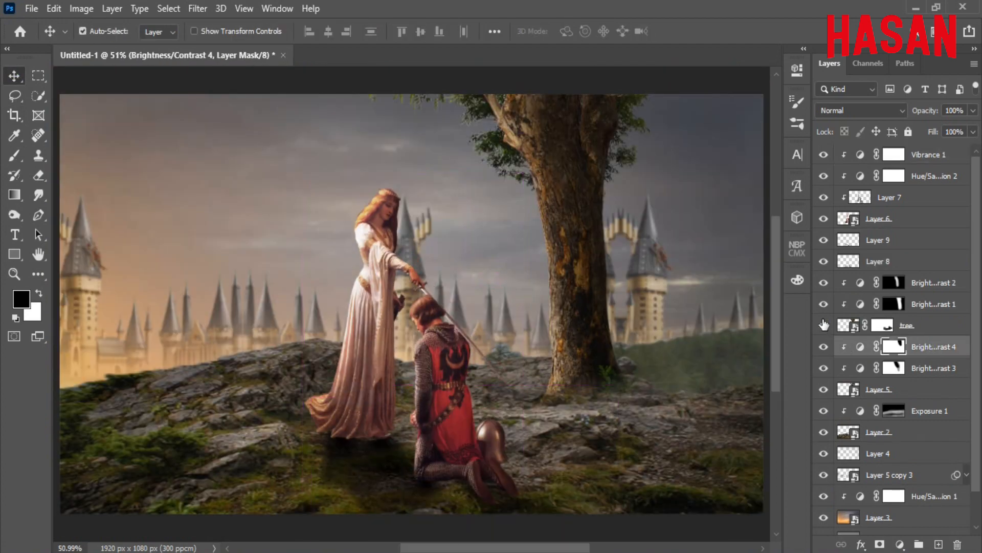
{"action": "left_click", "coordinate": [822, 326]}
{"action": "left_click", "coordinate": [822, 326]}
{"action": "left_click", "coordinate": [939, 544]}
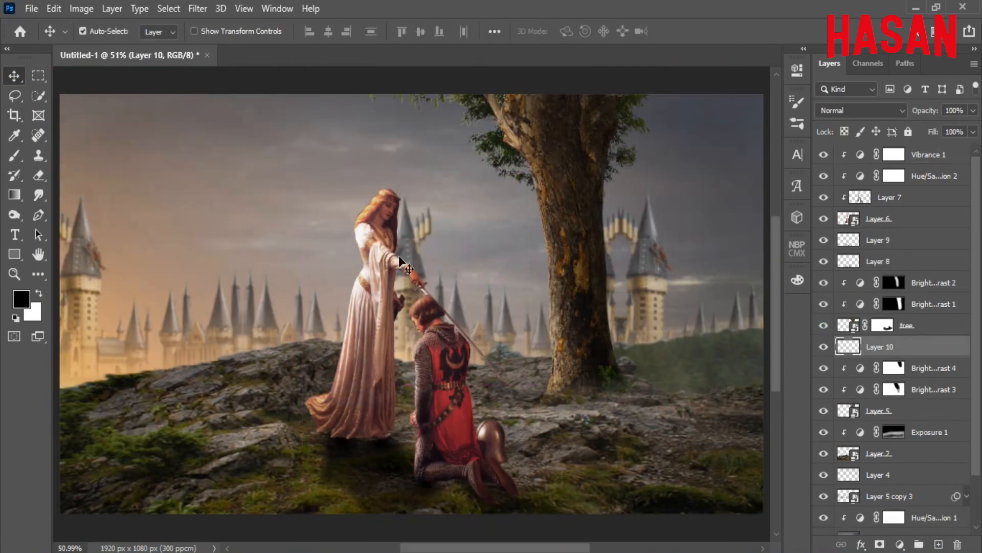
Paint the tree's shadow diagonally across the ground from the trunk base with a soft black brush at 13% opacity
{"action": "left_click", "coordinate": [14, 153]}
{"action": "left_click_drag", "start_coordinate": [424, 341], "coordinate": [446, 340]}
{"action": "scroll", "coordinate": [512, 344], "scroll_direction": "down", "scroll_amount": 1}
{"action": "left_click_drag", "start_coordinate": [512, 343], "coordinate": [489, 267]}
{"action": "mouse_move", "coordinate": [534, 303]}
{"action": "left_mouse_down"}
{"action": "mouse_move", "coordinate": [525, 305]}
{"action": "mouse_move", "coordinate": [668, 404]}
{"action": "left_mouse_up"}
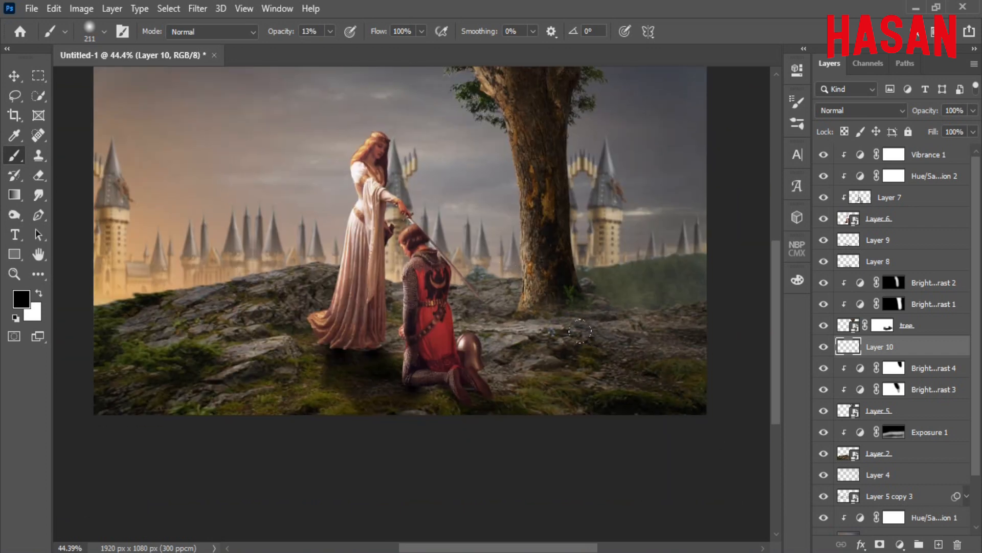
{"action": "mouse_move", "coordinate": [601, 346]}
{"action": "left_mouse_down"}
{"action": "mouse_move", "coordinate": [578, 351]}
{"action": "mouse_move", "coordinate": [682, 404]}
{"action": "left_mouse_up"}
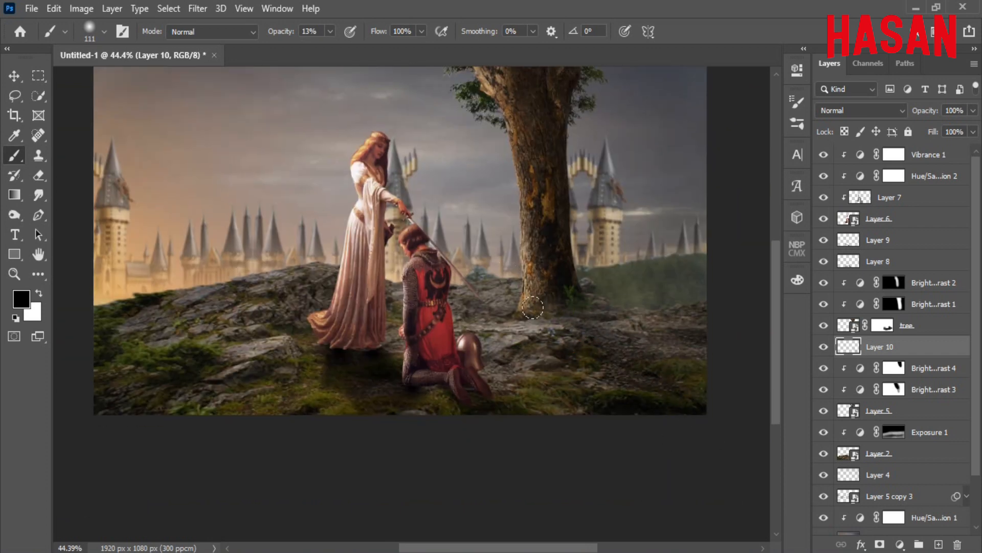
{"action": "left_click_drag", "start_coordinate": [522, 313], "coordinate": [666, 428]}
{"action": "left_click_drag", "start_coordinate": [591, 311], "coordinate": [708, 419]}
{"action": "left_click_drag", "start_coordinate": [542, 340], "coordinate": [516, 346]}
{"action": "left_click_drag", "start_coordinate": [520, 321], "coordinate": [619, 398]}
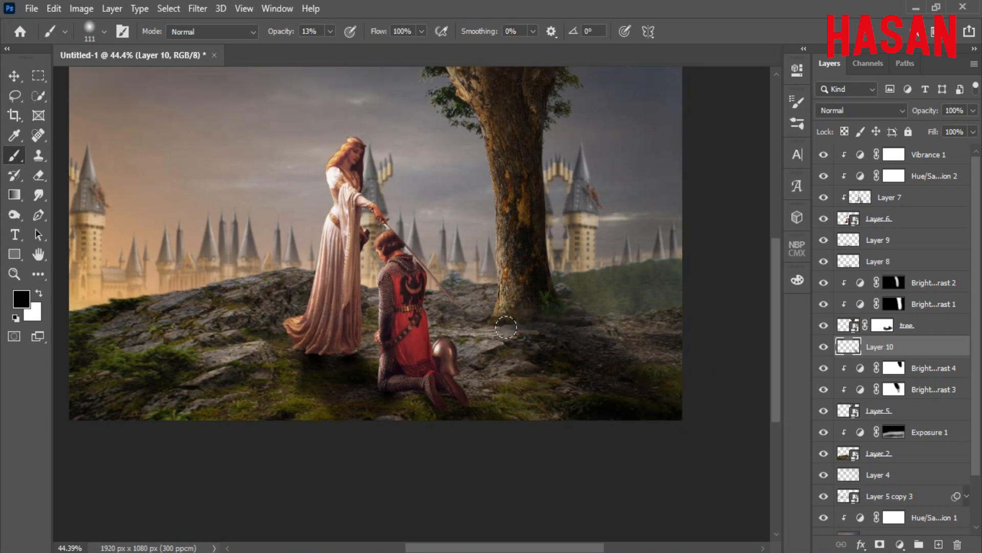
{"action": "mouse_move", "coordinate": [506, 328]}
{"action": "left_mouse_down"}
{"action": "mouse_move", "coordinate": [559, 390]}
{"action": "mouse_move", "coordinate": [604, 412]}
{"action": "left_mouse_up"}
Erase the tree's shadow over the grass beside the trunk base with the Eraser at 95% opacity
{"action": "left_click", "coordinate": [38, 175]}
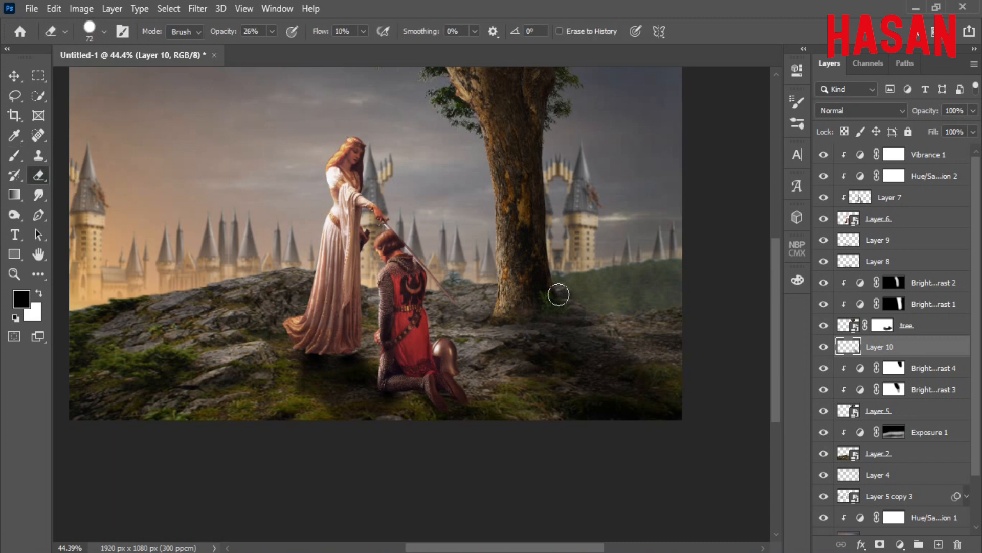
{"action": "left_click", "coordinate": [267, 35]}
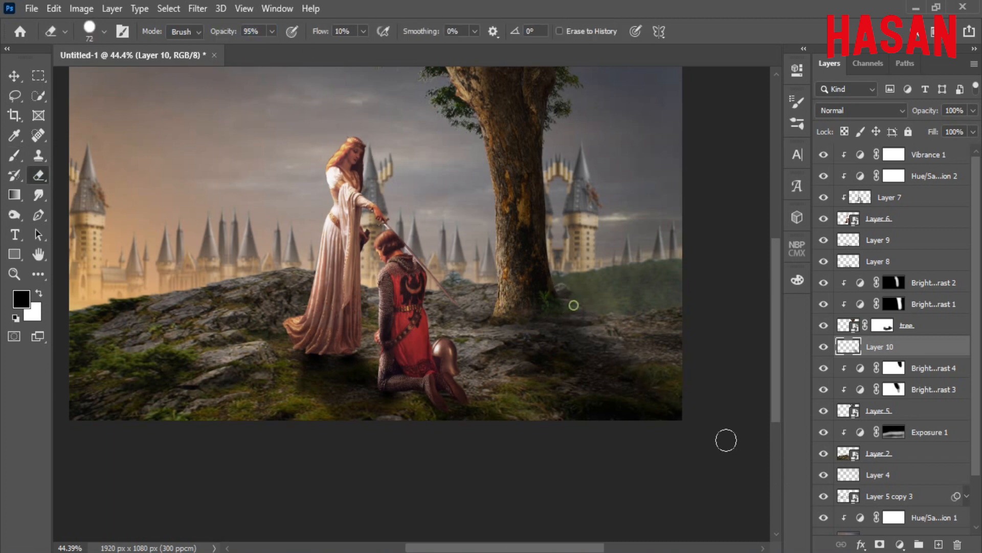
{"action": "key", "text": "b"}
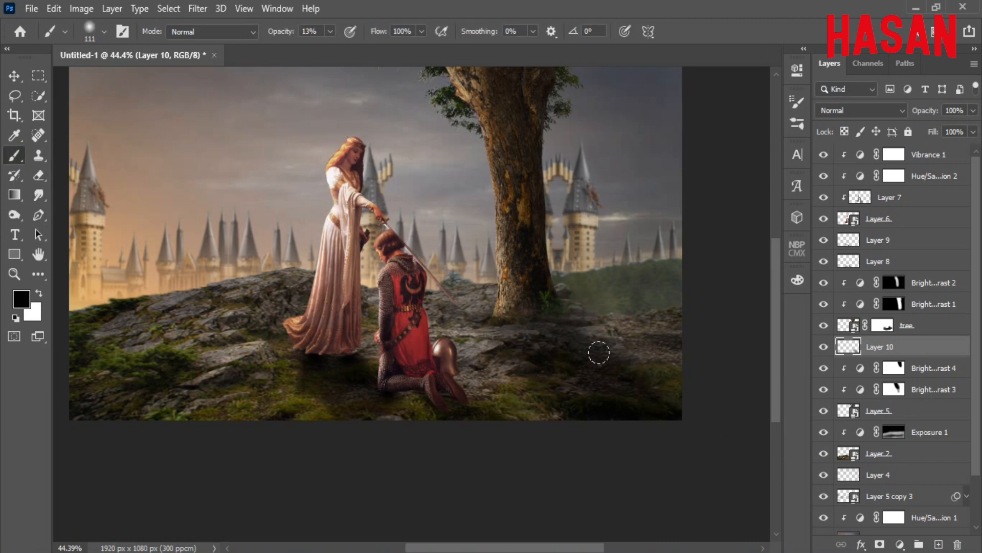
Lower the tree shadow layer's opacity to 76% and set the brush to size 209 at 8% opacity
{"action": "key", "text": "ctrl+0"}
{"action": "key", "text": "ctrl+minus"}
{"action": "key", "text": "ctrl+0"}
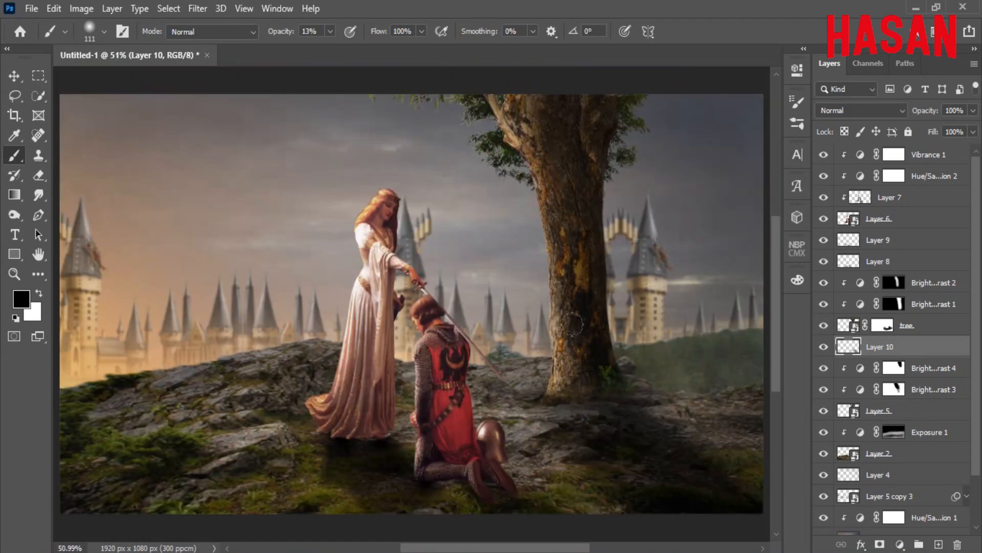
{"action": "left_click_drag", "start_coordinate": [928, 113], "coordinate": [911, 117]}
{"action": "scroll", "coordinate": [517, 342], "scroll_direction": "down", "scroll_amount": 2}
{"action": "left_click_drag", "start_coordinate": [459, 352], "coordinate": [400, 322]}
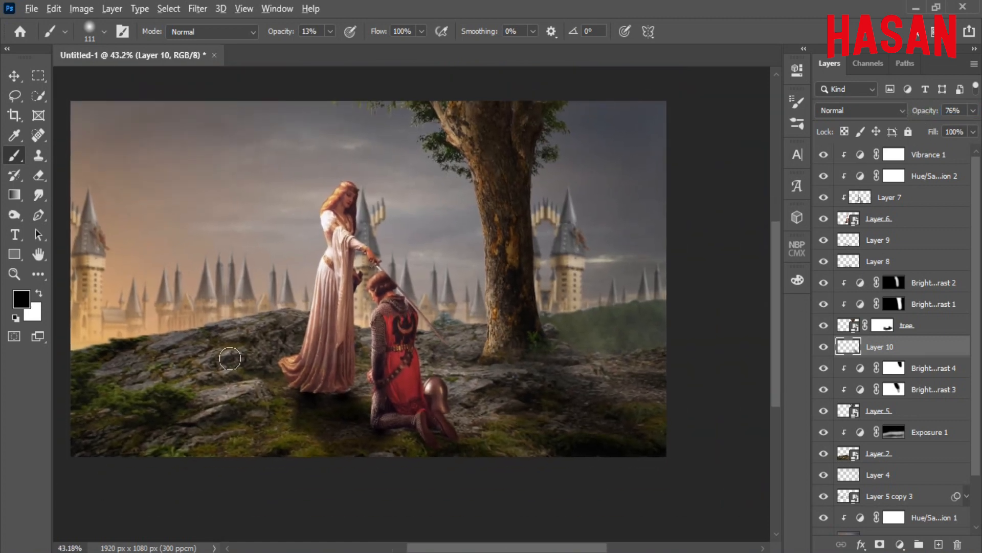
{"action": "left_click_drag", "start_coordinate": [288, 34], "coordinate": [285, 33]}
{"action": "left_click_drag", "start_coordinate": [240, 225], "coordinate": [306, 210]}
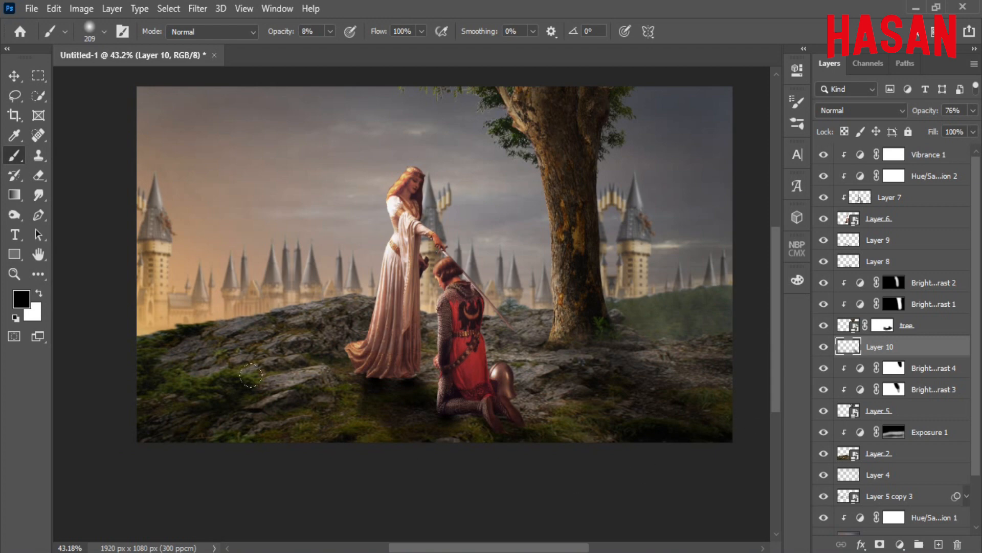
{"action": "scroll", "coordinate": [476, 389], "scroll_direction": "up", "scroll_amount": 1}
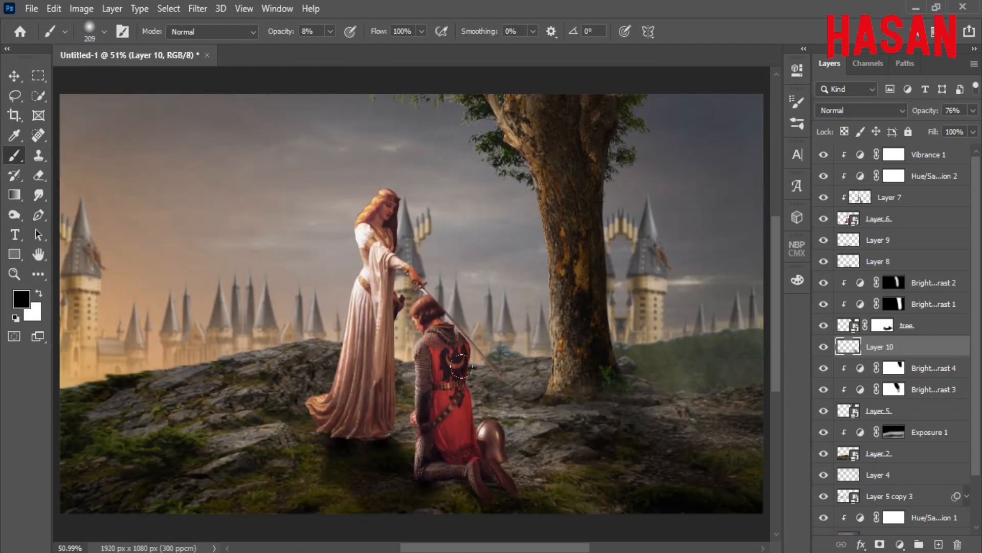
Convert the masked tree layer to a smart object and rasterize it
{"action": "right_click", "coordinate": [927, 325]}
{"action": "left_click", "coordinate": [783, 283]}
{"action": "right_click", "coordinate": [925, 323]}
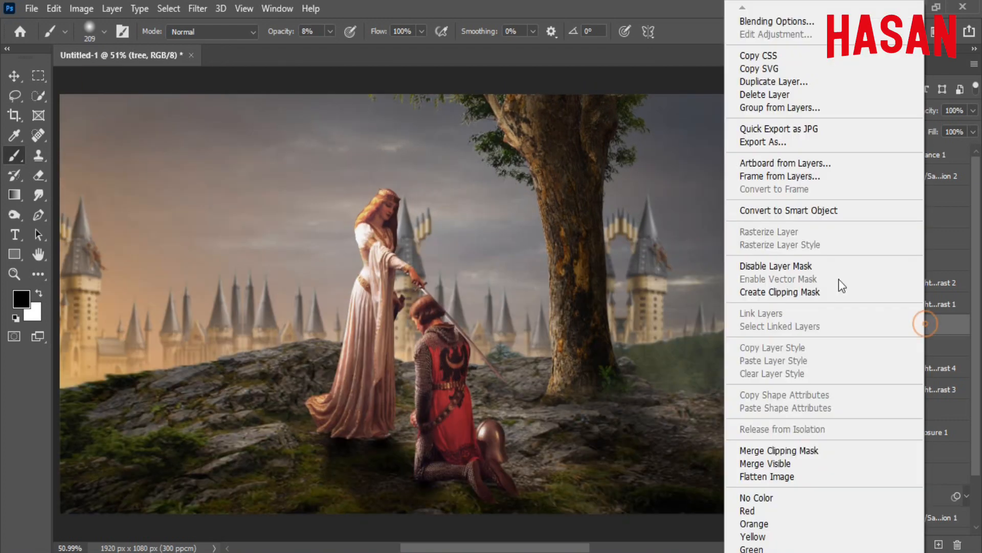
{"action": "left_click", "coordinate": [795, 290]}
{"action": "right_click", "coordinate": [928, 327]}
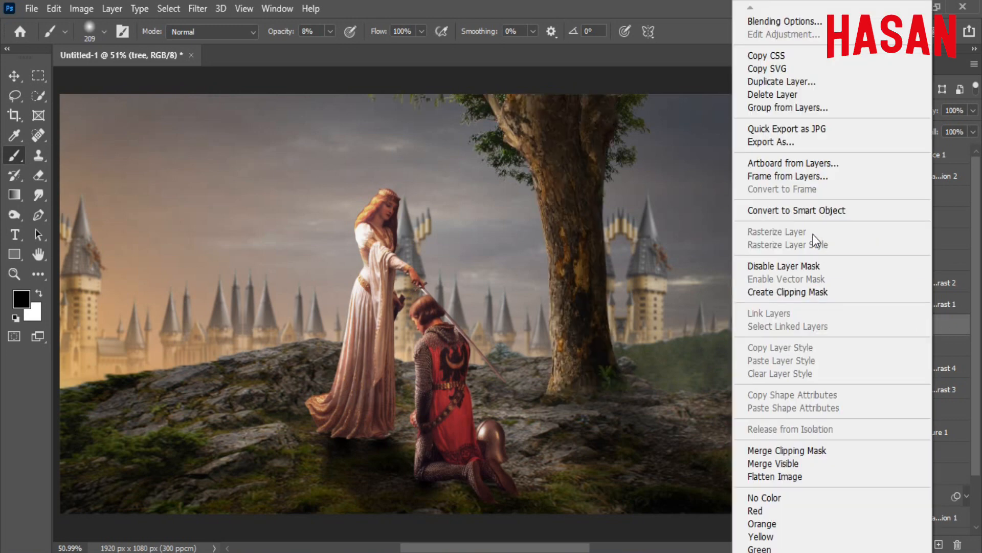
{"action": "left_click", "coordinate": [813, 210]}
{"action": "right_click", "coordinate": [928, 328]}
{"action": "left_click", "coordinate": [767, 283]}
Brighten the left edge of the tree trunk with the Dodge tool at size 167, Midtones range and 46% exposure
{"action": "left_click", "coordinate": [39, 196]}
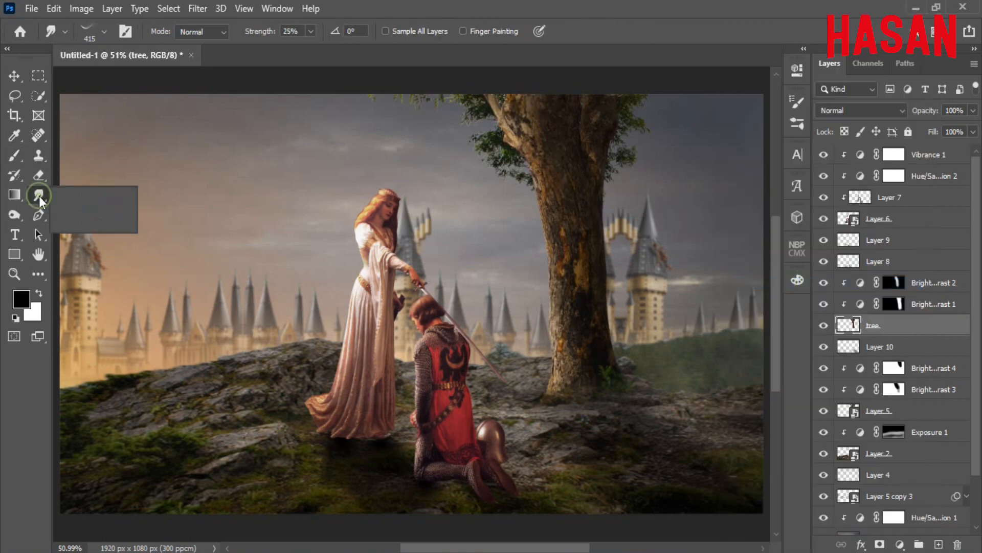
{"action": "left_click", "coordinate": [10, 215]}
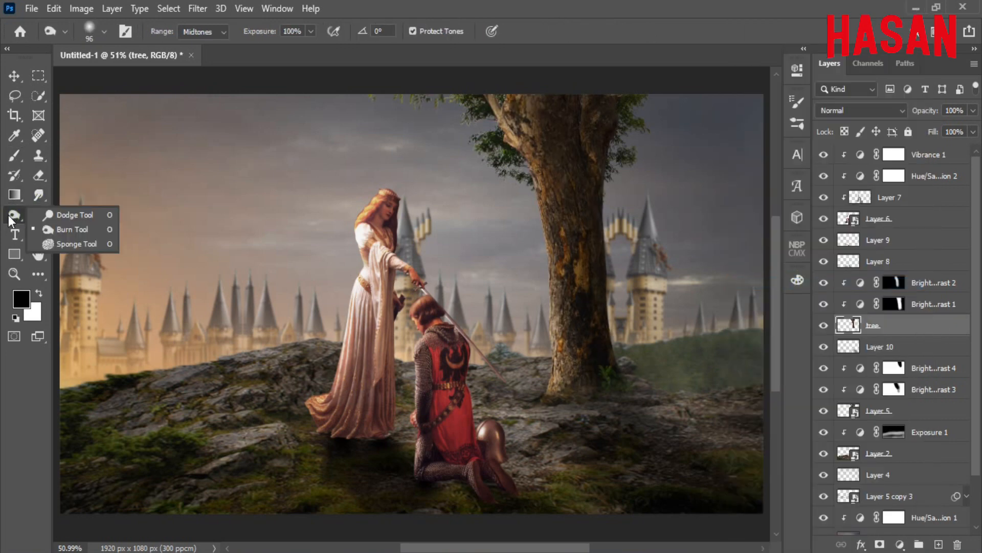
{"action": "left_click", "coordinate": [80, 214]}
{"action": "left_click_drag", "start_coordinate": [244, 325], "coordinate": [268, 326]}
{"action": "left_click_drag", "start_coordinate": [243, 358], "coordinate": [300, 345]}
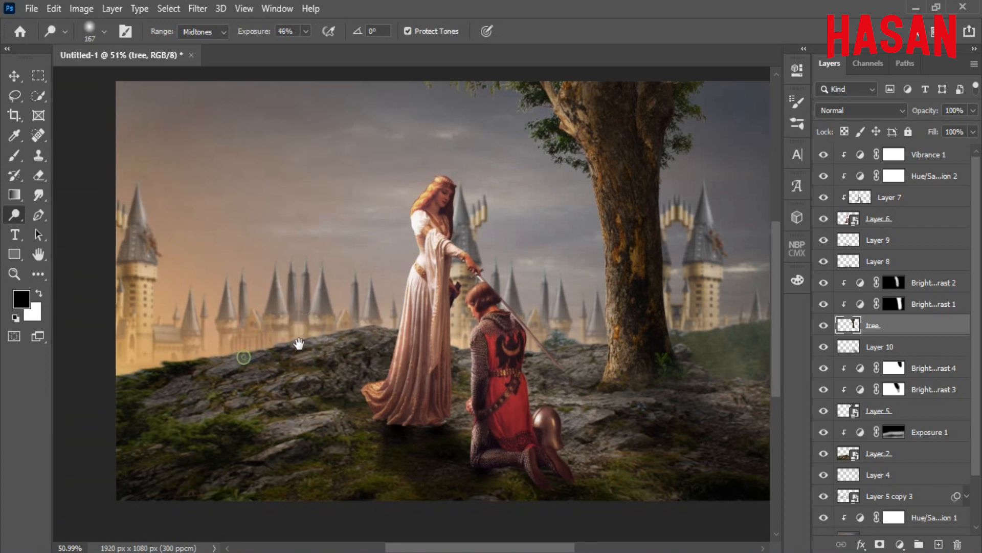
{"action": "left_click", "coordinate": [823, 325]}
{"action": "left_click", "coordinate": [823, 325]}
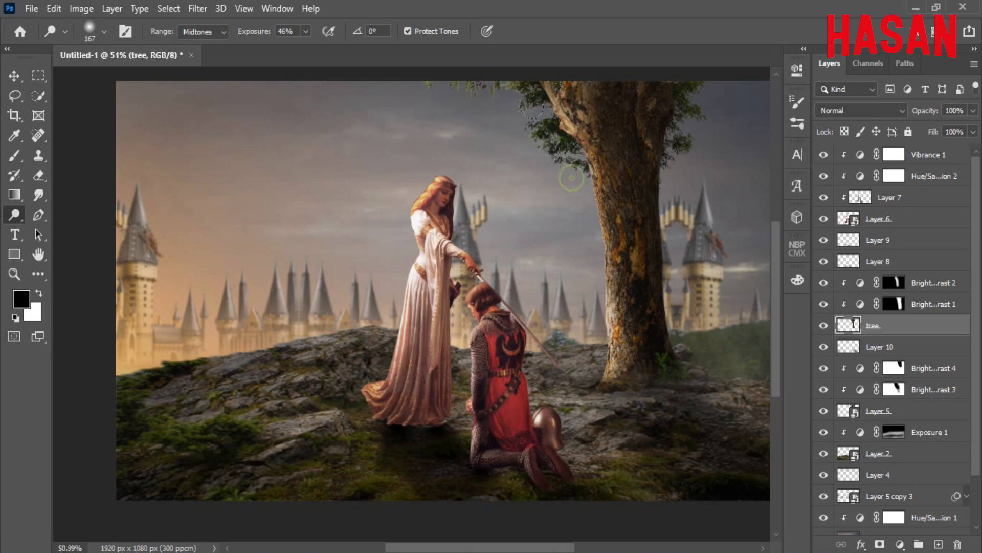
{"action": "left_click_drag", "start_coordinate": [588, 151], "coordinate": [603, 233]}
{"action": "left_click_drag", "start_coordinate": [475, 311], "coordinate": [489, 308]}
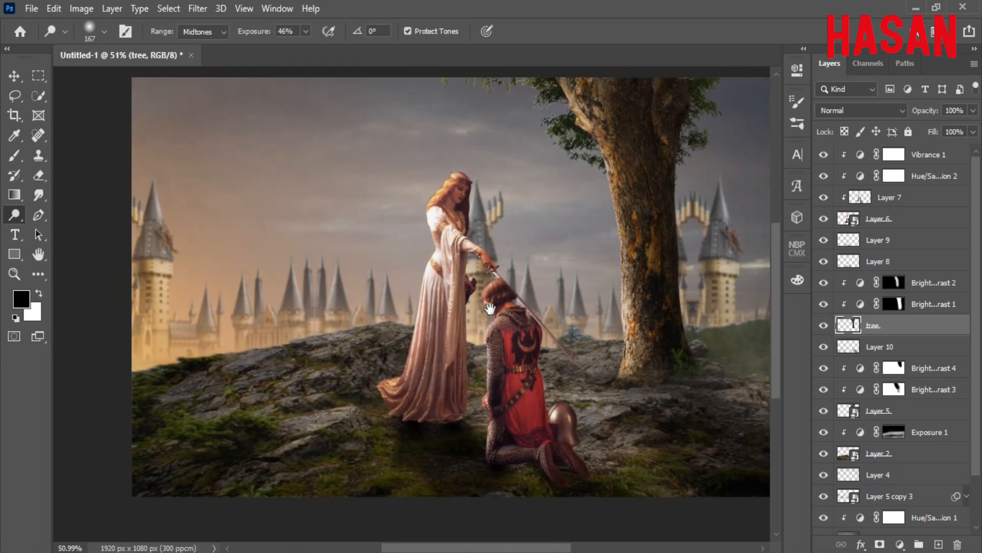
Identify the rocky ground layer, Layer 2, by toggling its visibility and rasterize it
{"action": "left_click", "coordinate": [876, 347]}
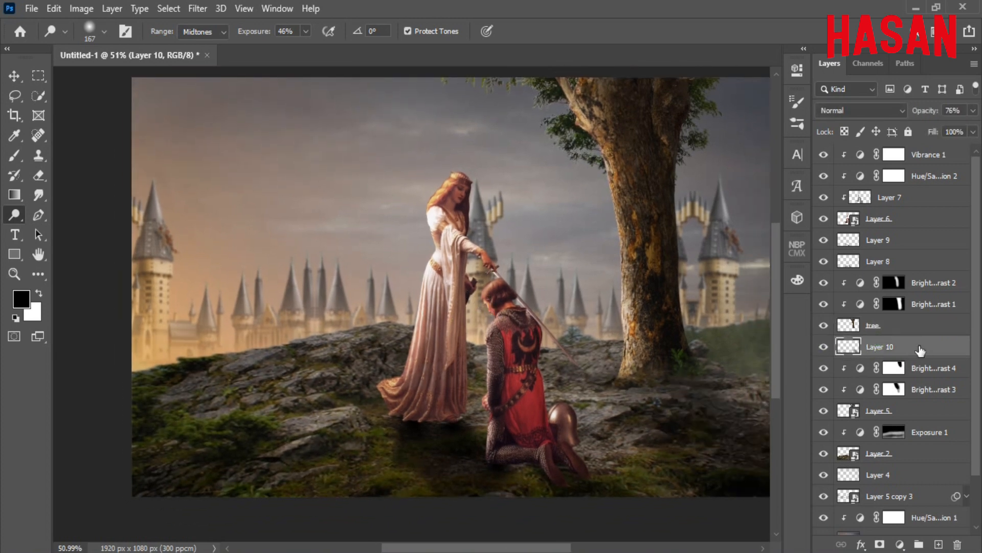
{"action": "scroll", "coordinate": [890, 375], "scroll_direction": "down", "scroll_amount": 2}
{"action": "left_click", "coordinate": [888, 413]}
{"action": "left_click", "coordinate": [824, 411]}
{"action": "left_click", "coordinate": [824, 411]}
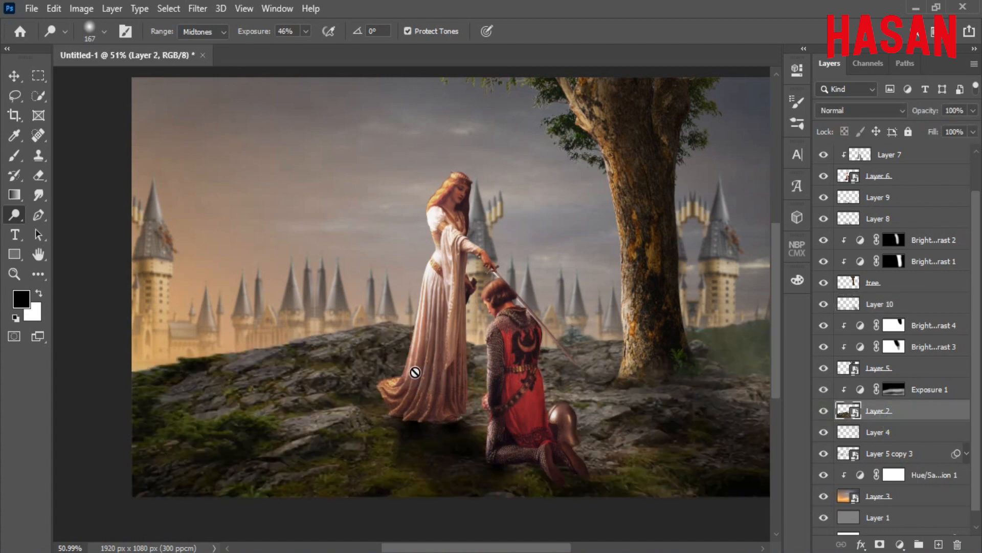
{"action": "right_click", "coordinate": [920, 410]}
{"action": "left_click", "coordinate": [792, 284]}
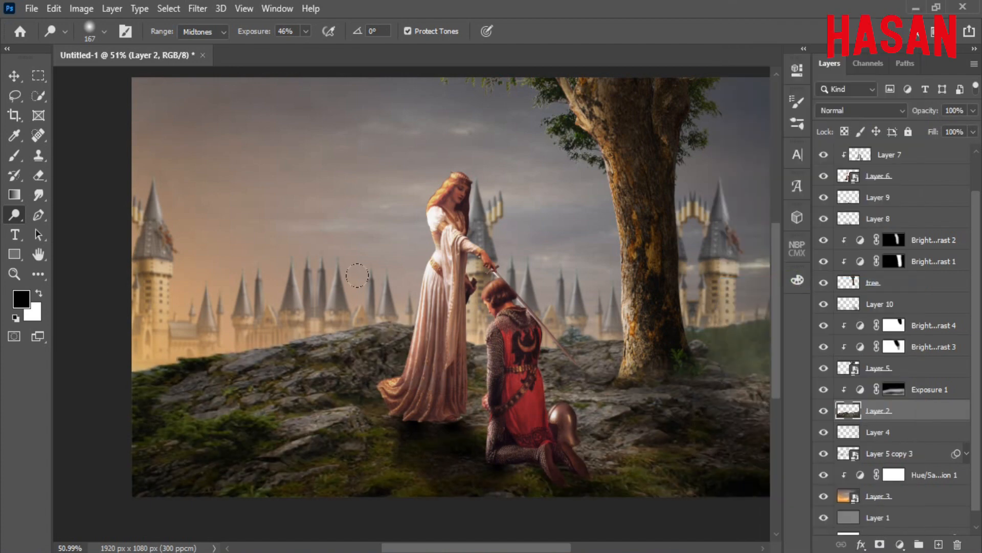
Dodge along the upper edge of the rocky ridge from the far left side to the tree trunk
{"action": "left_click_drag", "start_coordinate": [403, 313], "coordinate": [138, 358]}
{"action": "left_click_drag", "start_coordinate": [468, 335], "coordinate": [665, 313]}
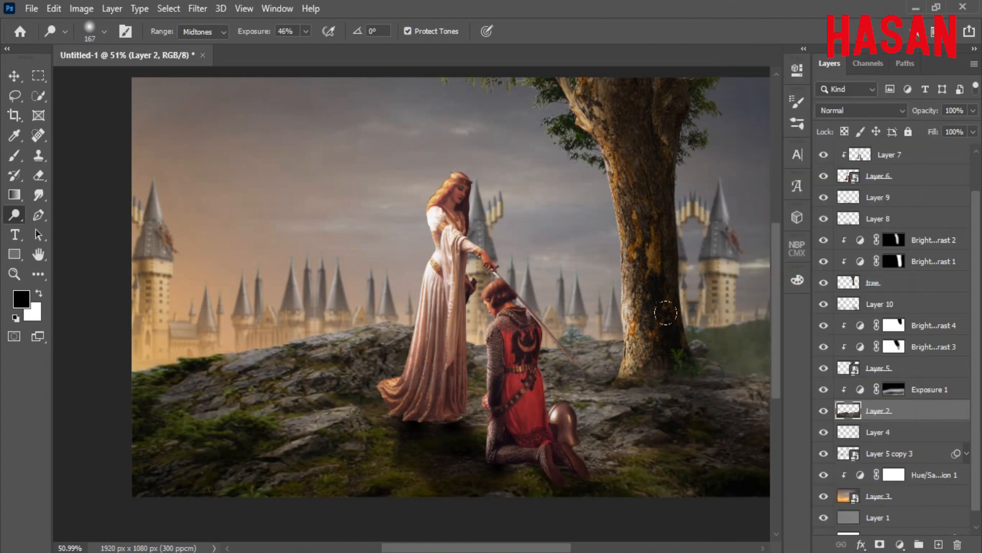
{"action": "left_click_drag", "start_coordinate": [207, 181], "coordinate": [137, 227]}
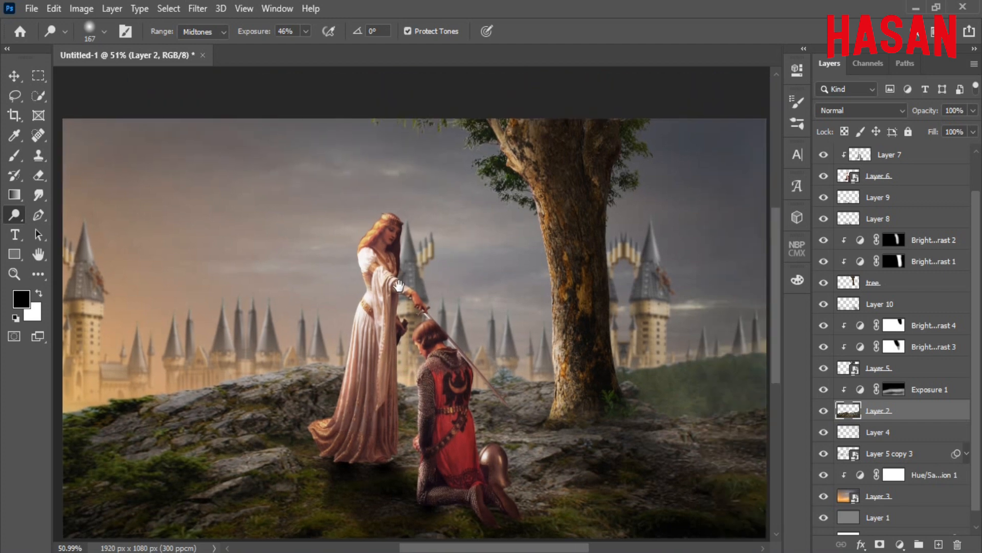
Inspect the tree layer, the lady-and-knight layer and the Overlay layer above them by toggling each one's visibility
{"action": "left_click", "coordinate": [874, 282]}
{"action": "left_click", "coordinate": [824, 285]}
{"action": "left_click", "coordinate": [824, 284]}
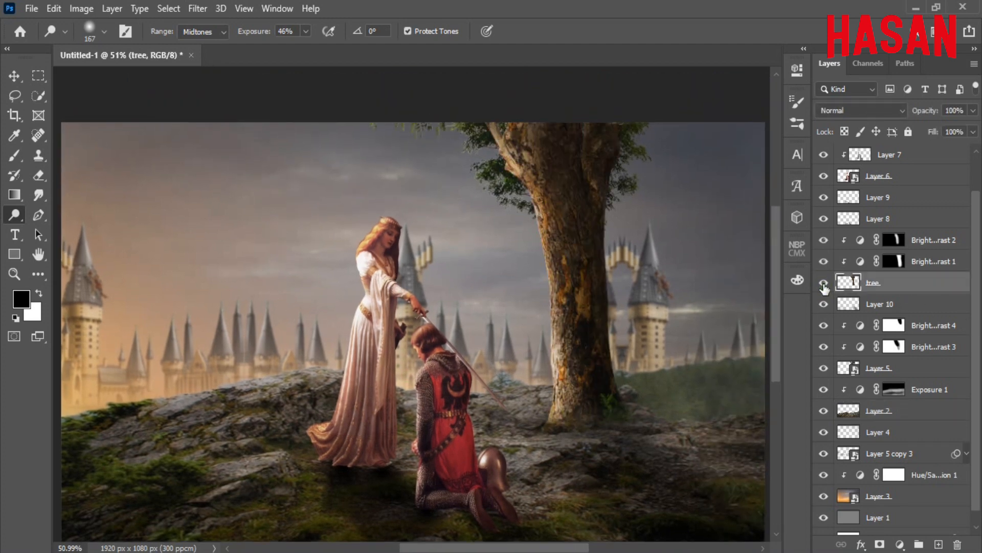
{"action": "left_click", "coordinate": [873, 219]}
{"action": "left_click", "coordinate": [886, 178]}
{"action": "left_click", "coordinate": [823, 177]}
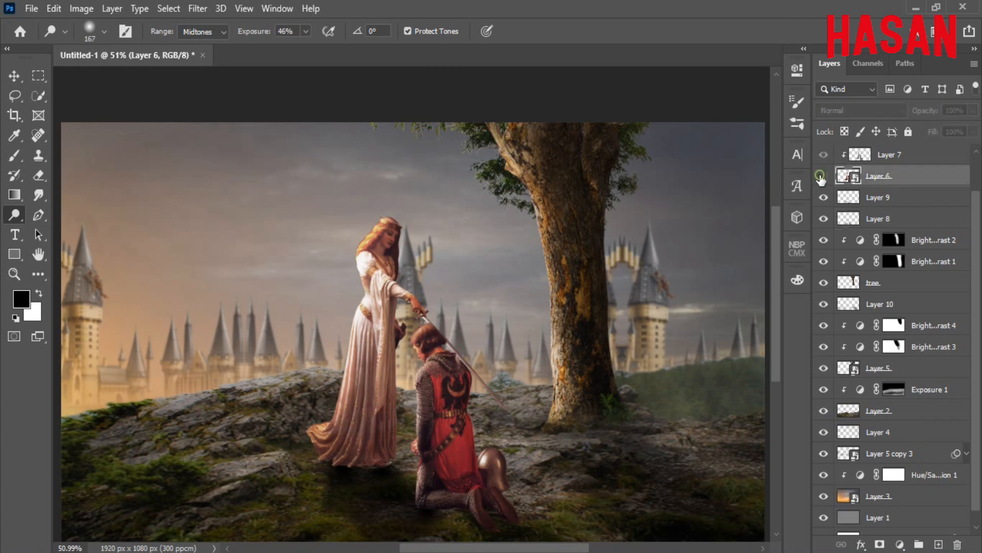
{"action": "left_click", "coordinate": [824, 177]}
{"action": "scroll", "coordinate": [902, 175], "scroll_direction": "up", "scroll_amount": 2}
{"action": "left_click", "coordinate": [900, 199]}
{"action": "left_click", "coordinate": [825, 198]}
{"action": "left_click", "coordinate": [825, 198]}
{"action": "scroll", "coordinate": [853, 264], "scroll_direction": "down", "scroll_amount": 2}
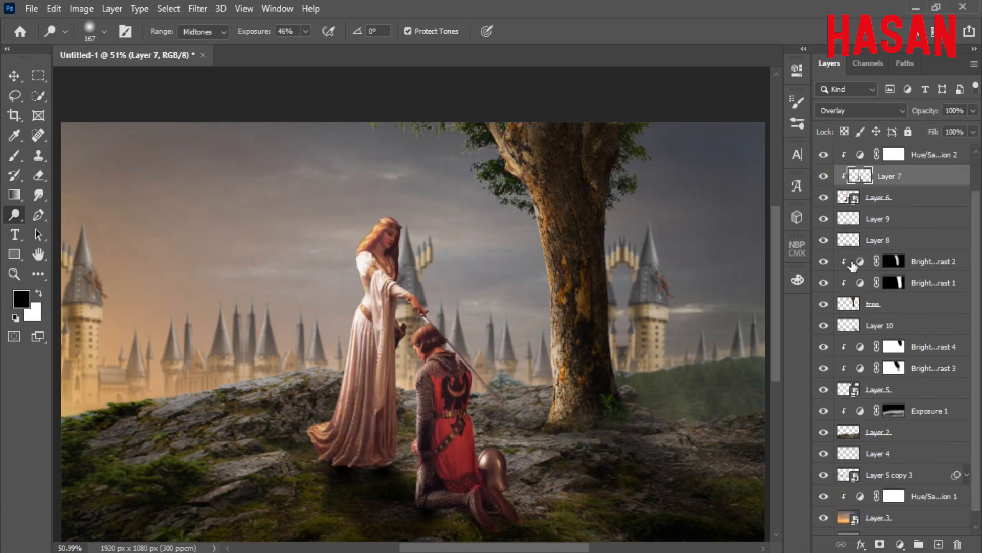
{"action": "left_click", "coordinate": [913, 180]}
{"action": "left_click", "coordinate": [822, 177]}
{"action": "left_click", "coordinate": [822, 178]}
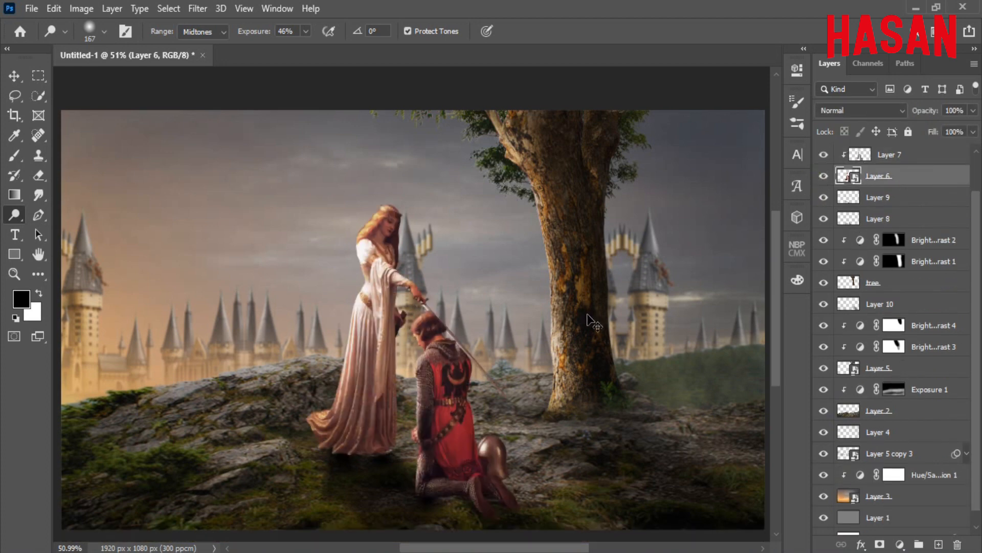
Check what Layer 5 contains by toggling its visibility and rasterize it
{"action": "left_click", "coordinate": [901, 368]}
{"action": "left_click", "coordinate": [823, 368]}
{"action": "left_click", "coordinate": [824, 368]}
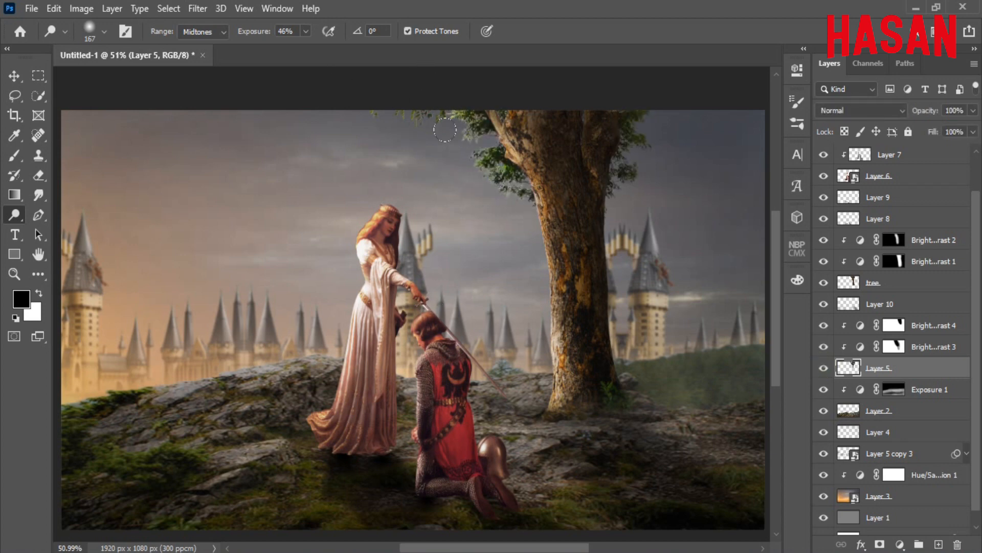
Rename the lady-and-knight layer, Layer 6, as Model
{"action": "scroll", "coordinate": [903, 230], "scroll_direction": "up", "scroll_amount": 2}
{"action": "scroll", "coordinate": [905, 248], "scroll_direction": "down", "scroll_amount": 1}
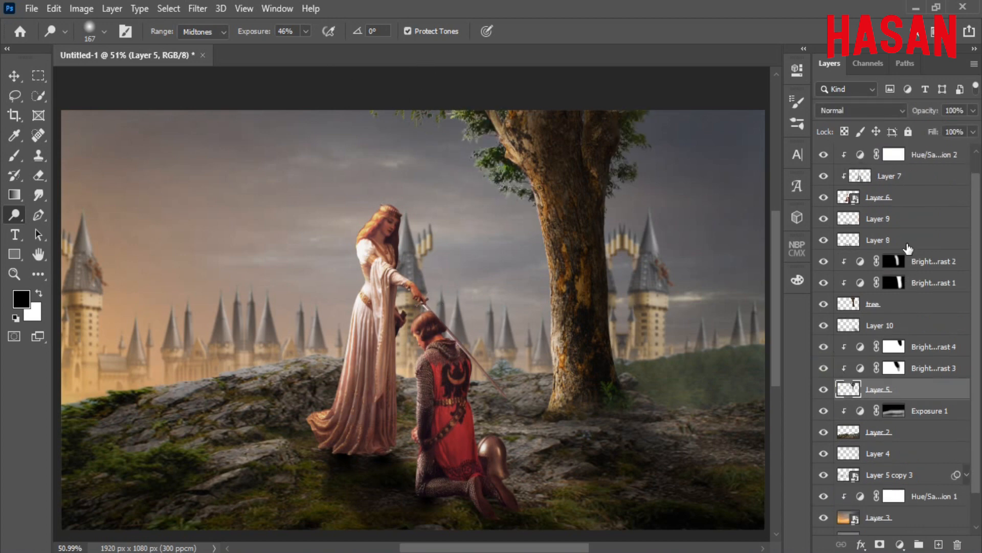
{"action": "left_click", "coordinate": [896, 307]}
{"action": "key", "text": "v"}
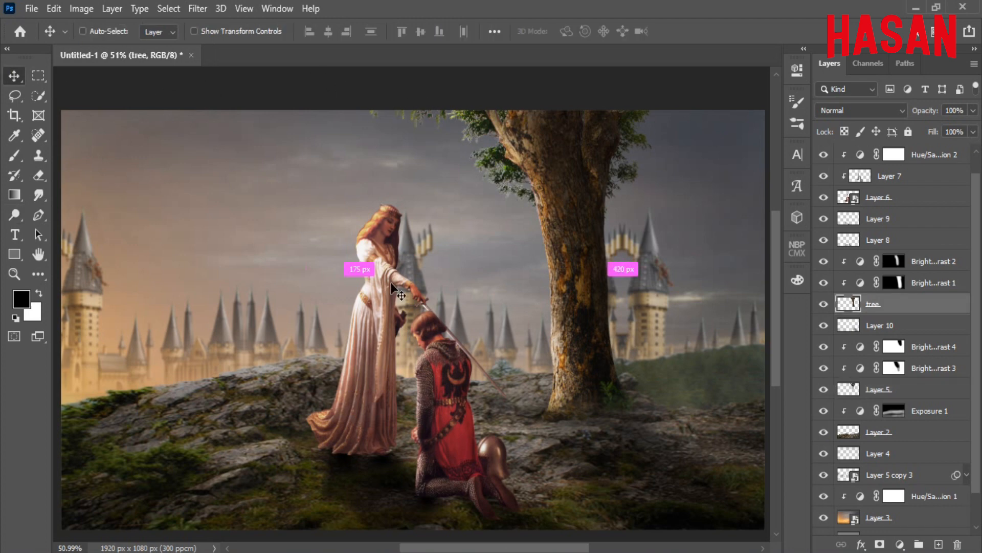
{"action": "scroll", "coordinate": [394, 289], "scroll_direction": "down", "scroll_amount": 2}
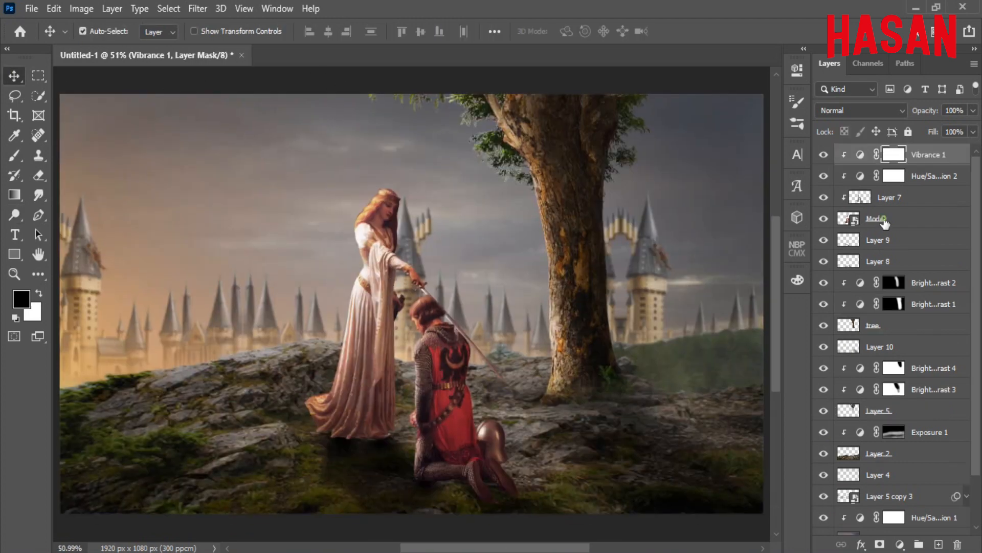
Add a clipped Photo Filter adjustment with the Yellow filter to the Model layer and compare the figures with and without it
{"action": "left_click", "coordinate": [885, 224]}
{"action": "left_click", "coordinate": [900, 544]}
{"action": "left_click", "coordinate": [902, 436]}
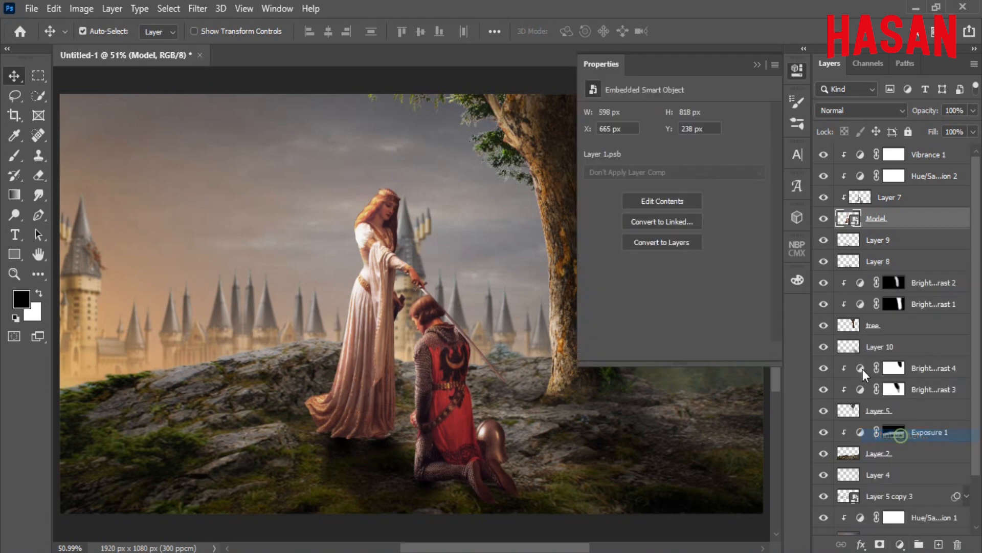
{"action": "left_click", "coordinate": [716, 113]}
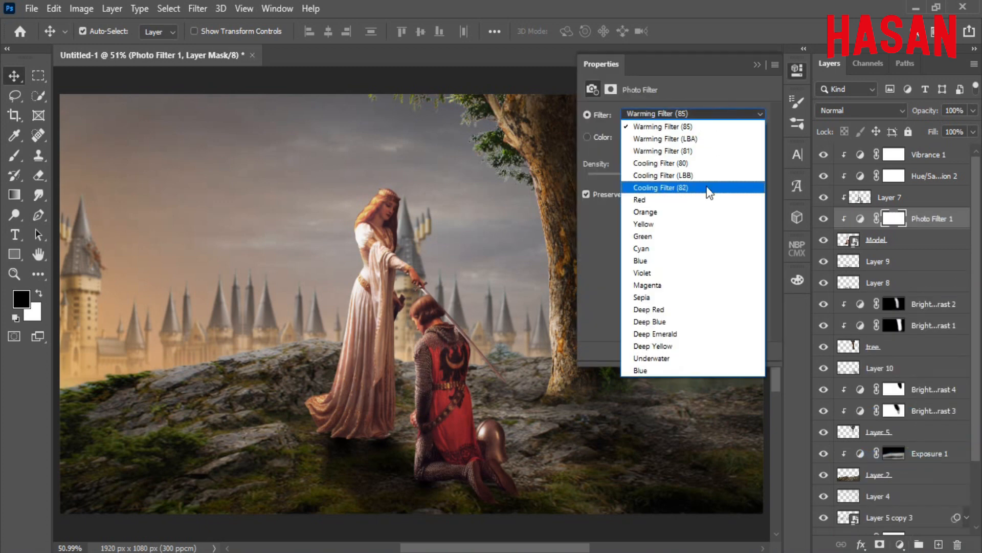
{"action": "left_click", "coordinate": [706, 228]}
{"action": "left_click", "coordinate": [757, 64]}
{"action": "left_click", "coordinate": [823, 218]}
{"action": "left_click", "coordinate": [824, 219]}
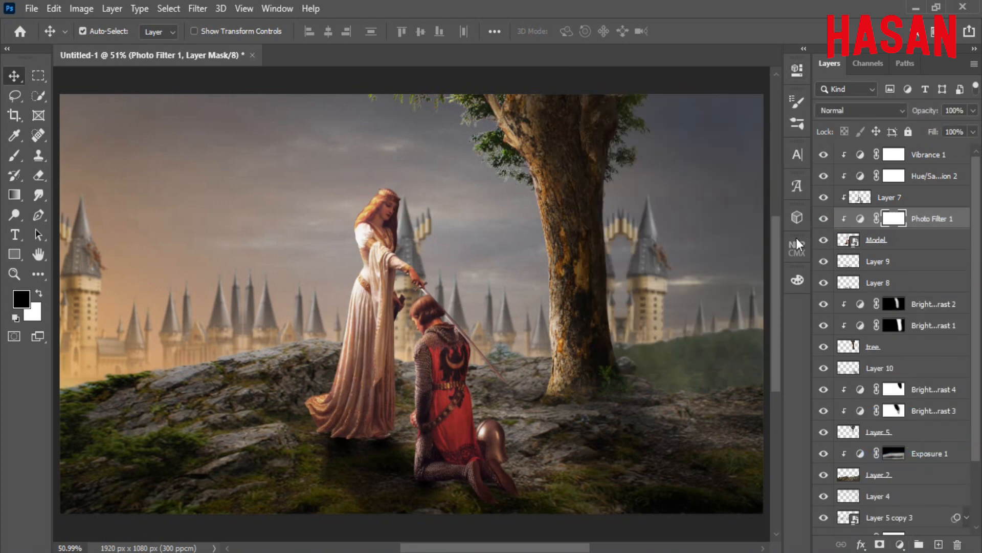
Add a Color Balance adjustment above all layers, setting the midtones' Cyan-Red to +5 and Yellow-Blue to -5
{"action": "left_click", "coordinate": [930, 158]}
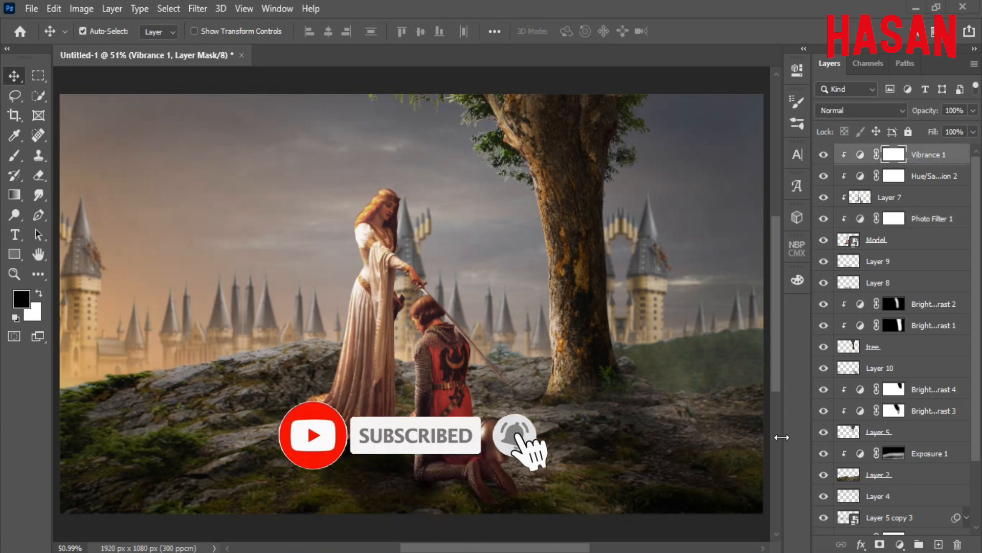
{"action": "left_click", "coordinate": [900, 545]}
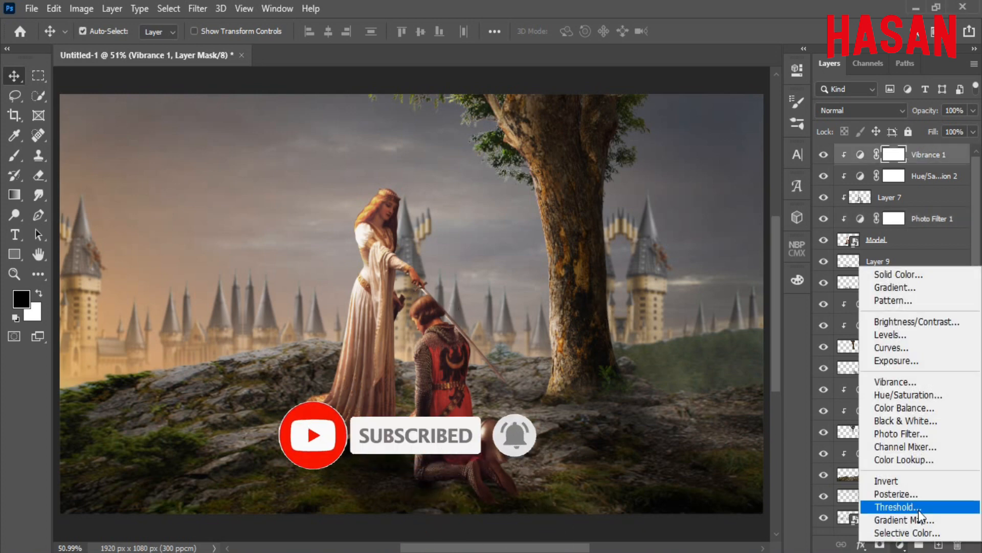
{"action": "left_click", "coordinate": [916, 407]}
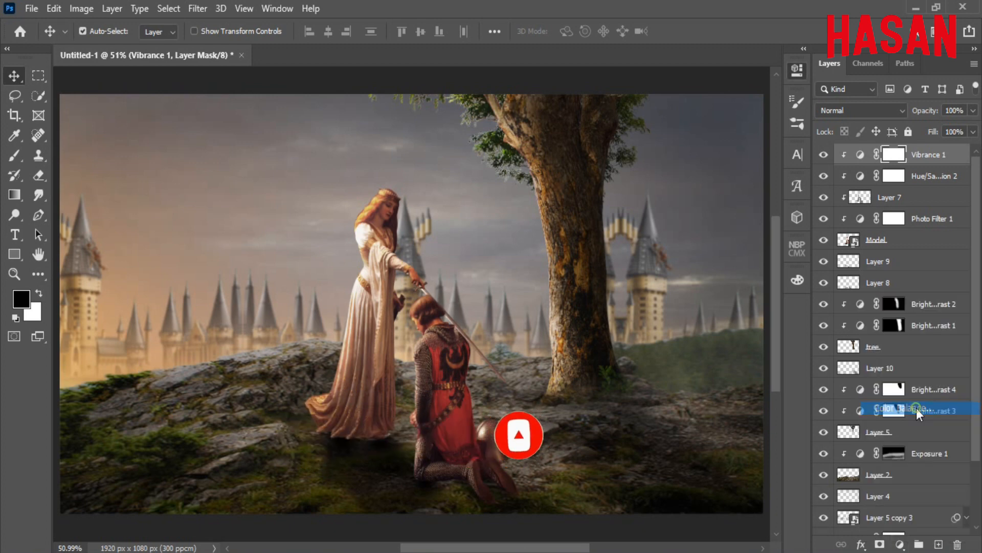
{"action": "left_click_drag", "start_coordinate": [649, 198], "coordinate": [652, 198]}
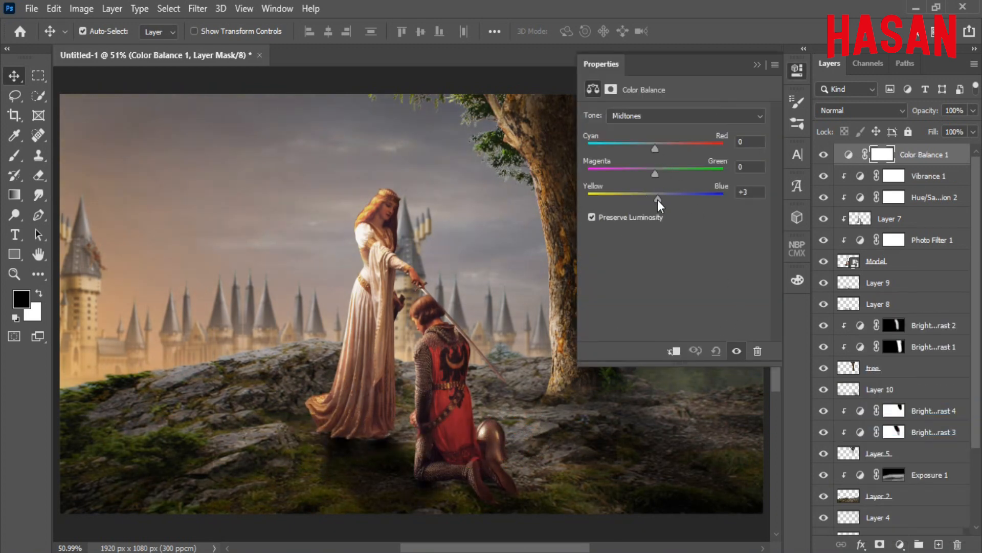
{"action": "left_click_drag", "start_coordinate": [654, 149], "coordinate": [659, 149]}
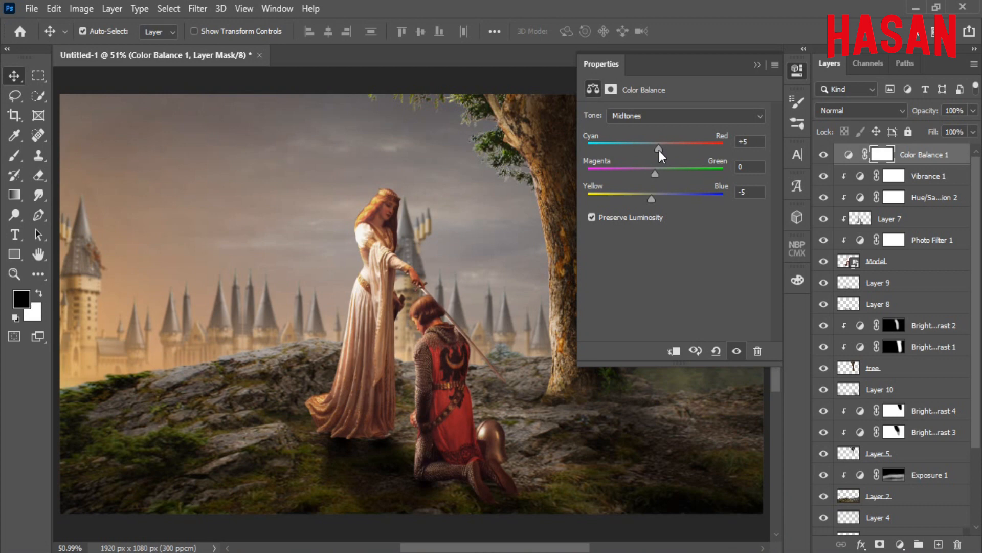
Set the Color Balance adjustment's highlights to Cyan-Red +6 and Yellow-Blue -18
{"action": "left_click", "coordinate": [723, 117]}
{"action": "left_click", "coordinate": [705, 150]}
{"action": "left_click_drag", "start_coordinate": [649, 198], "coordinate": [642, 201]}
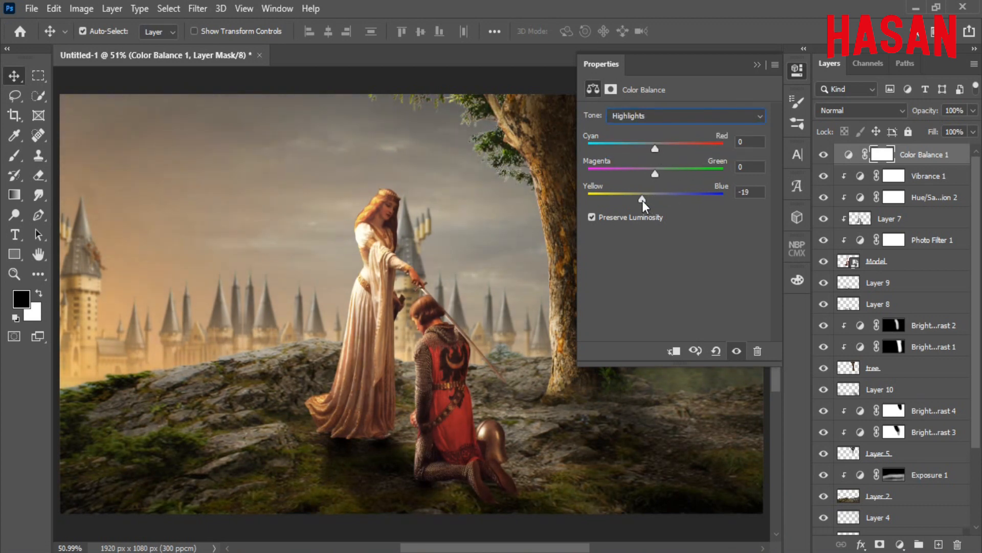
{"action": "left_click_drag", "start_coordinate": [655, 149], "coordinate": [659, 151]}
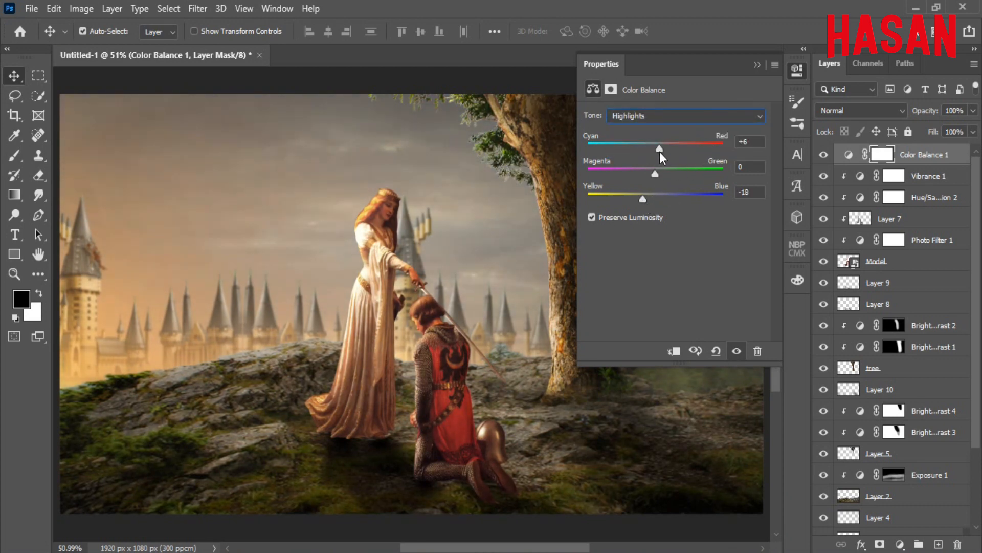
Fine-tune the Yellow-Blue and other color sliders for the shadows tone of the Color Balance adjustment
{"action": "left_click", "coordinate": [707, 116]}
{"action": "left_click", "coordinate": [706, 125]}
{"action": "left_click", "coordinate": [664, 199]}
{"action": "left_click_drag", "start_coordinate": [665, 198], "coordinate": [659, 198]}
{"action": "left_click_drag", "start_coordinate": [655, 149], "coordinate": [655, 201]}
{"action": "left_click", "coordinate": [655, 200]}
Compare the image with and without Color Balance 1 and set that layer's opacity to 50%
{"action": "left_click", "coordinate": [757, 64]}
{"action": "left_click", "coordinate": [823, 155]}
{"action": "left_click", "coordinate": [819, 153]}
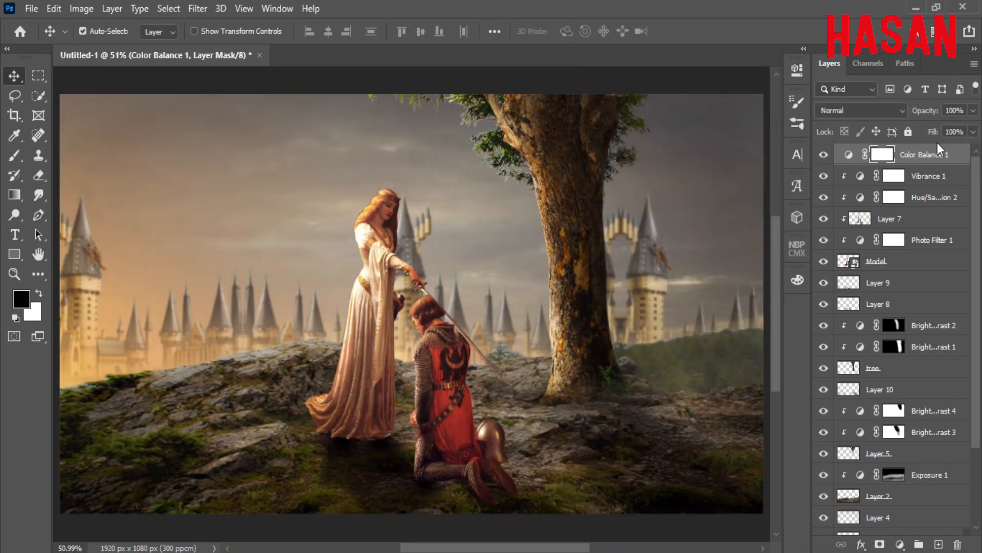
{"action": "left_click_drag", "start_coordinate": [932, 112], "coordinate": [907, 112]}
Add a Curves adjustment above all layers, lowering the Blue channel's highlight end and raising its shadow end to output 13
{"action": "left_click", "coordinate": [900, 543]}
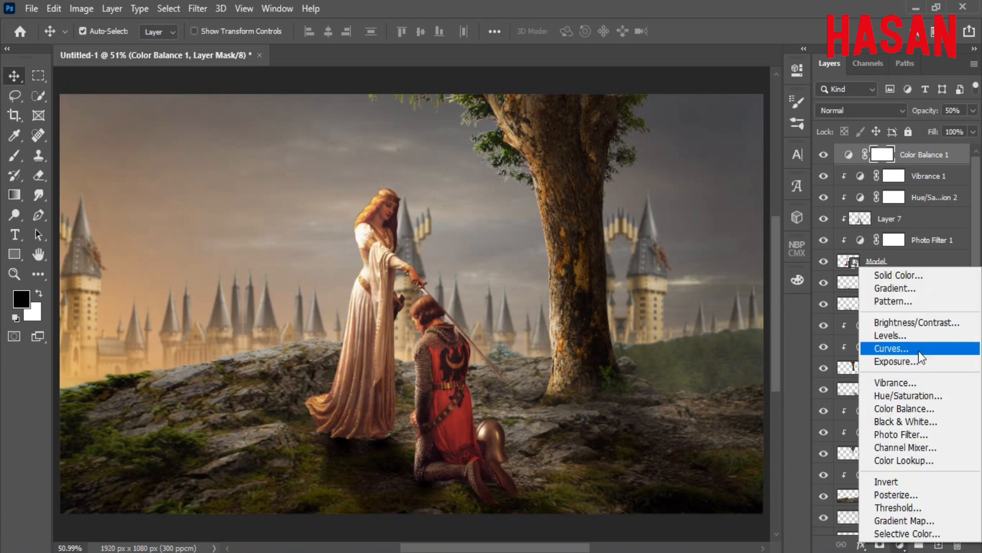
{"action": "left_click", "coordinate": [895, 348]}
{"action": "left_click", "coordinate": [668, 135]}
{"action": "left_click", "coordinate": [637, 160]}
{"action": "left_click_drag", "start_coordinate": [759, 153], "coordinate": [758, 163]}
{"action": "left_click_drag", "start_coordinate": [619, 297], "coordinate": [619, 293]}
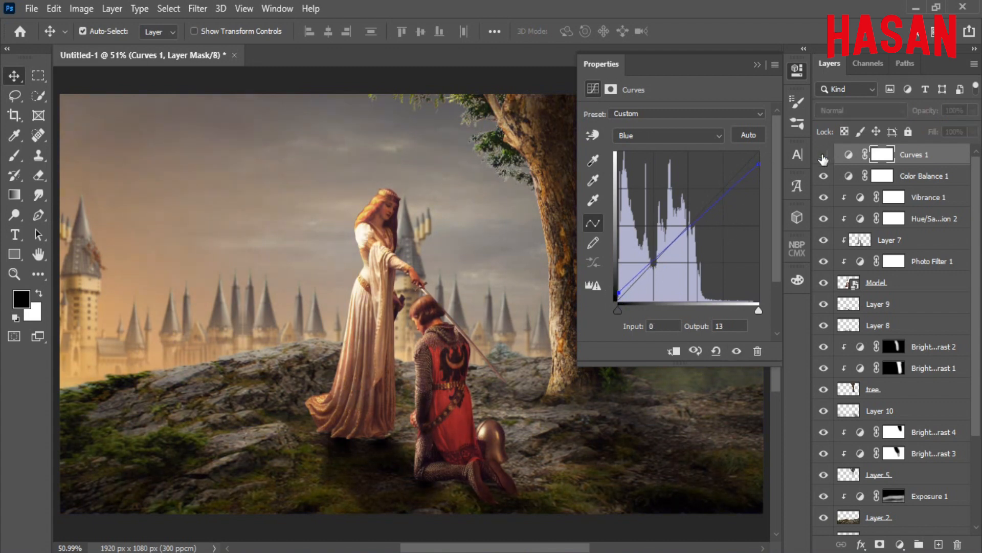
In the Curves adjustment's Red channel, move the white point inward and adjust the midtones and black point
{"action": "left_click", "coordinate": [714, 135]}
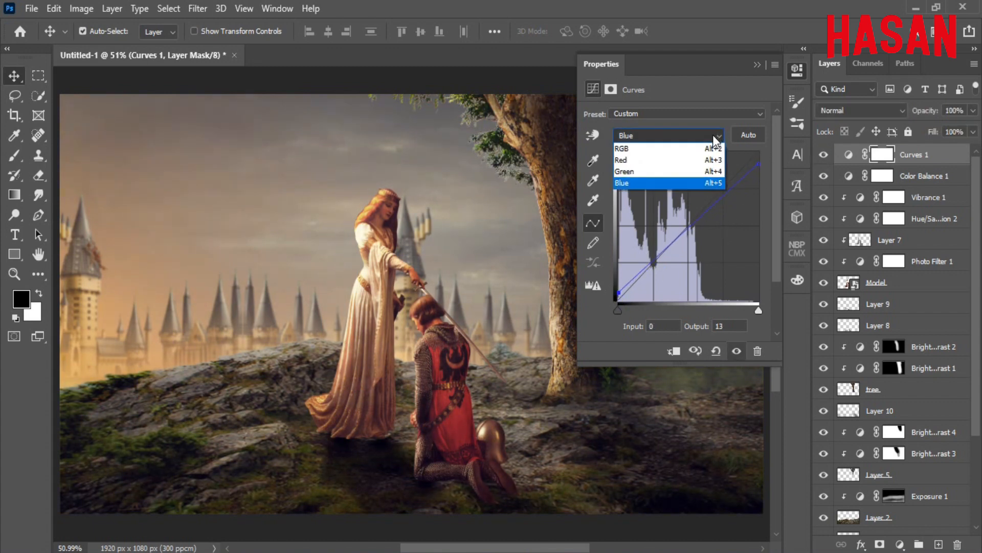
{"action": "left_click", "coordinate": [703, 159]}
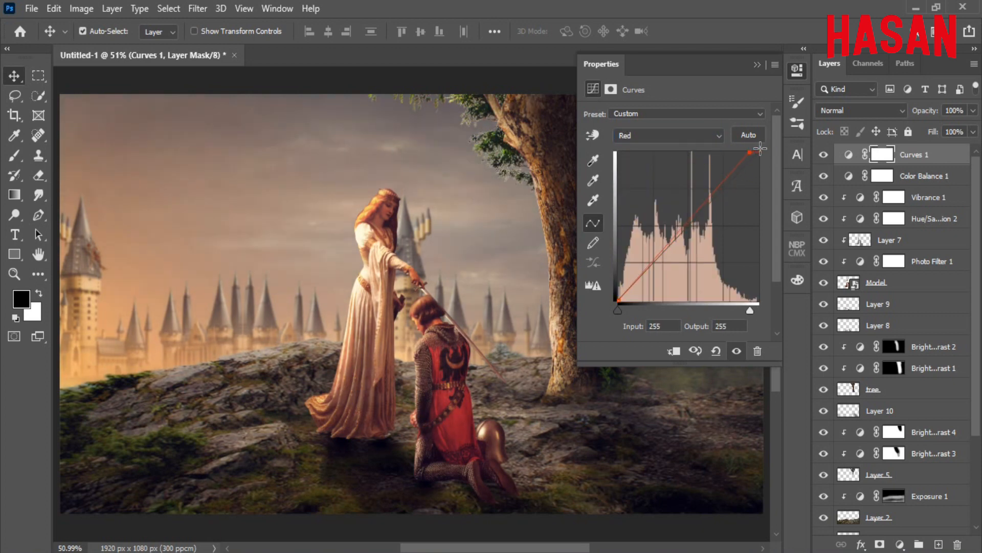
{"action": "mouse_move", "coordinate": [761, 149]}
{"action": "left_mouse_down"}
{"action": "mouse_move", "coordinate": [767, 153]}
{"action": "mouse_move", "coordinate": [750, 136]}
{"action": "left_mouse_up"}
{"action": "left_click_drag", "start_coordinate": [691, 225], "coordinate": [686, 220]}
{"action": "mouse_move", "coordinate": [623, 302]}
{"action": "left_mouse_down"}
{"action": "mouse_move", "coordinate": [630, 308]}
{"action": "mouse_move", "coordinate": [617, 314]}
{"action": "left_mouse_up"}
Lower the Blue curve's highlight end further, keep its shadow end at output 13, and set the Curves layer's opacity to 69%
{"action": "left_click", "coordinate": [718, 139]}
{"action": "left_click", "coordinate": [700, 180]}
{"action": "left_click_drag", "start_coordinate": [757, 153], "coordinate": [760, 173]}
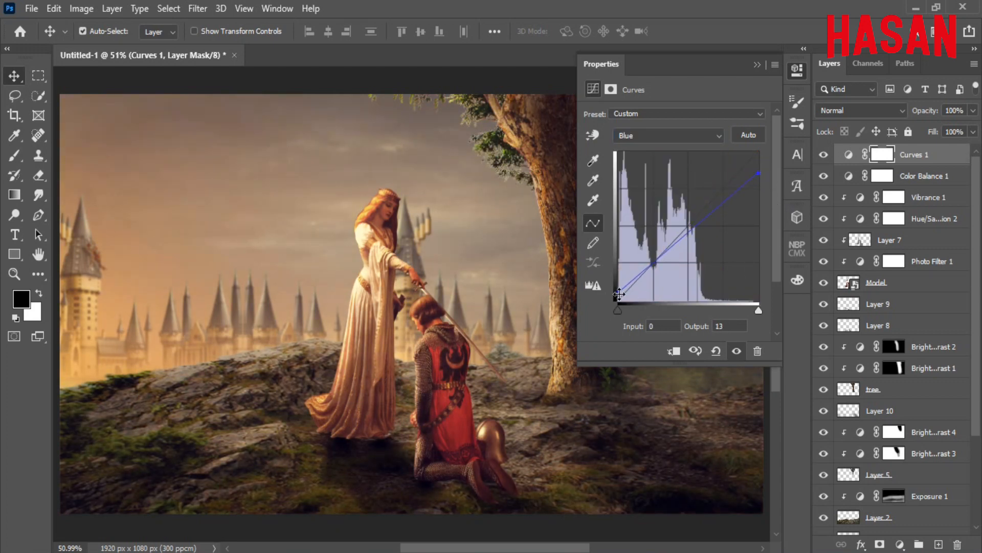
{"action": "left_click_drag", "start_coordinate": [625, 292], "coordinate": [618, 294]}
{"action": "left_click", "coordinate": [756, 65]}
{"action": "left_click", "coordinate": [928, 113]}
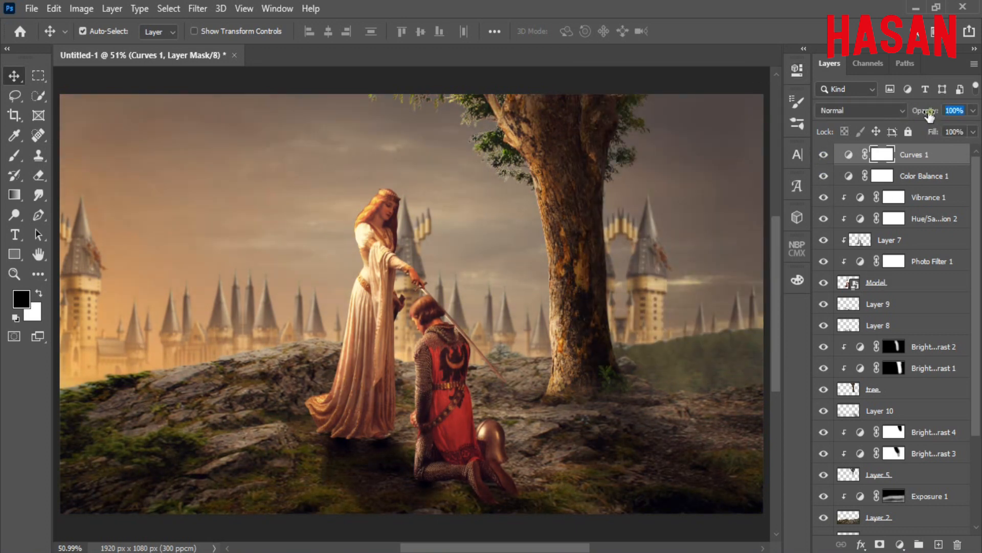
{"action": "left_click_drag", "start_coordinate": [929, 115], "coordinate": [907, 119]}
Add a Photo Filter adjustment on top with the Yellow filter, set its opacity to 60%, and compare the image with and without it
{"action": "left_click", "coordinate": [900, 544]}
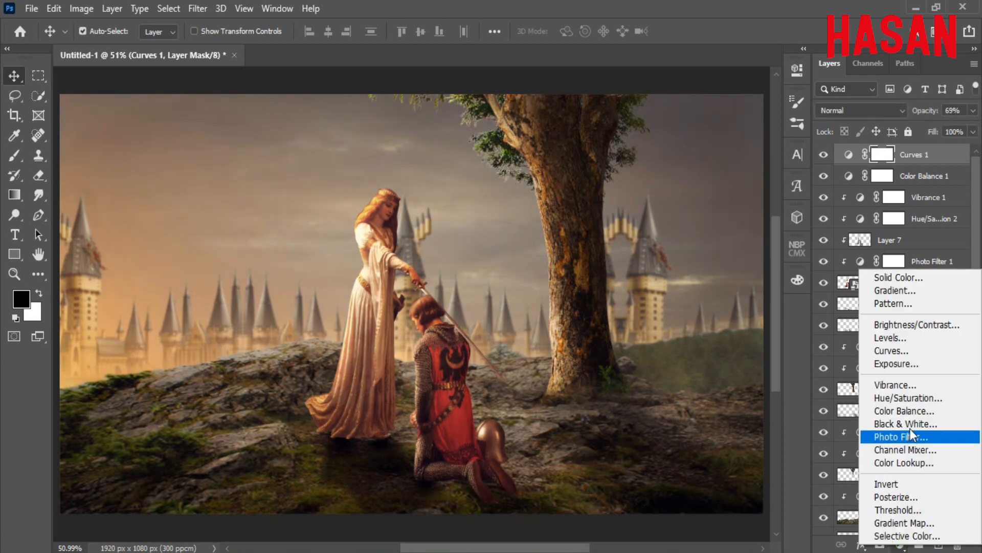
{"action": "left_click", "coordinate": [901, 436]}
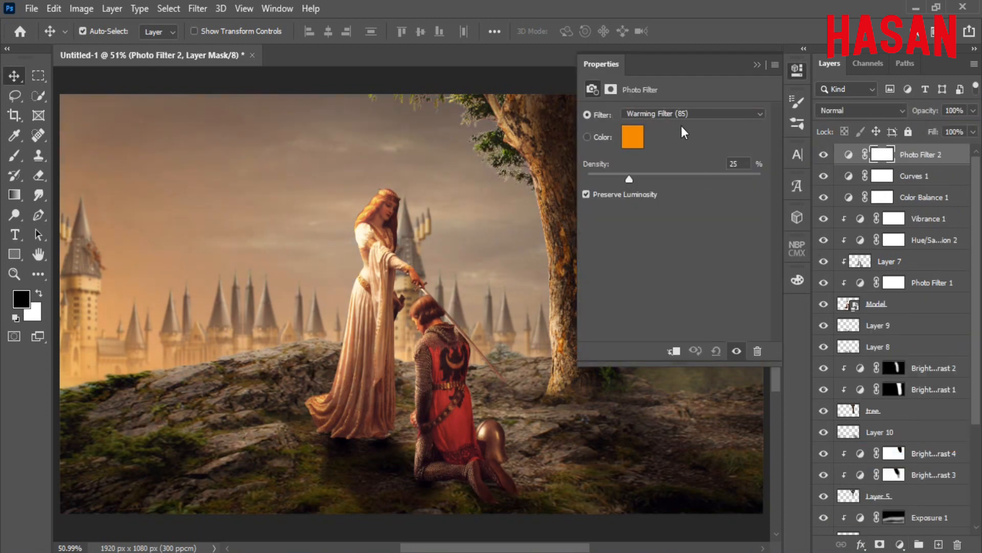
{"action": "left_click", "coordinate": [701, 113]}
{"action": "left_click", "coordinate": [723, 233]}
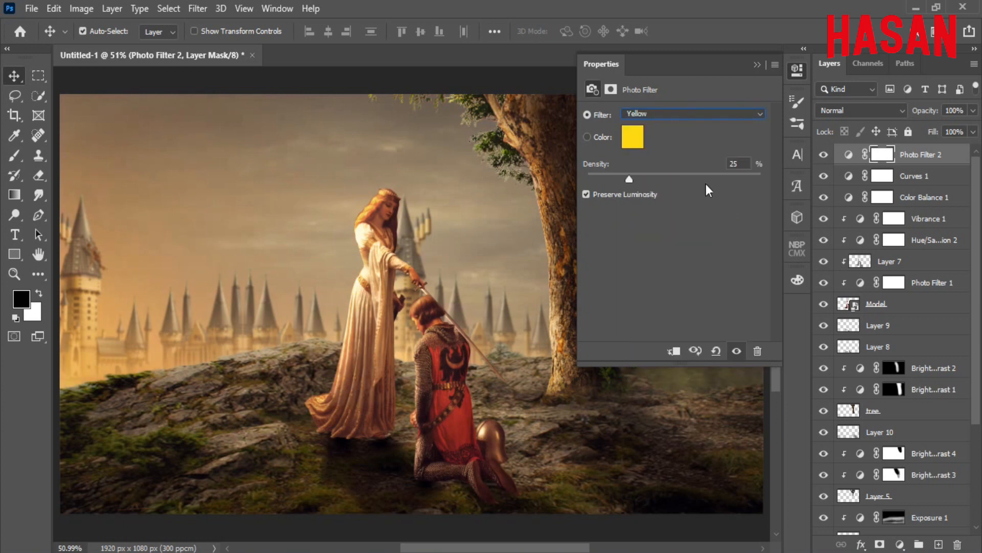
{"action": "left_click", "coordinate": [757, 64]}
{"action": "left_click_drag", "start_coordinate": [927, 112], "coordinate": [916, 115]}
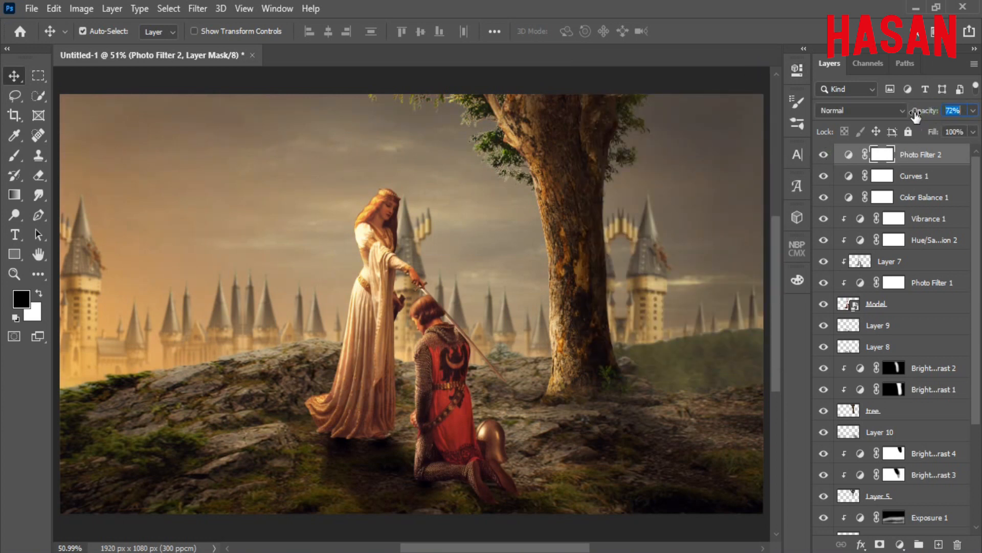
{"action": "left_click", "coordinate": [822, 157]}
{"action": "left_click", "coordinate": [822, 158]}
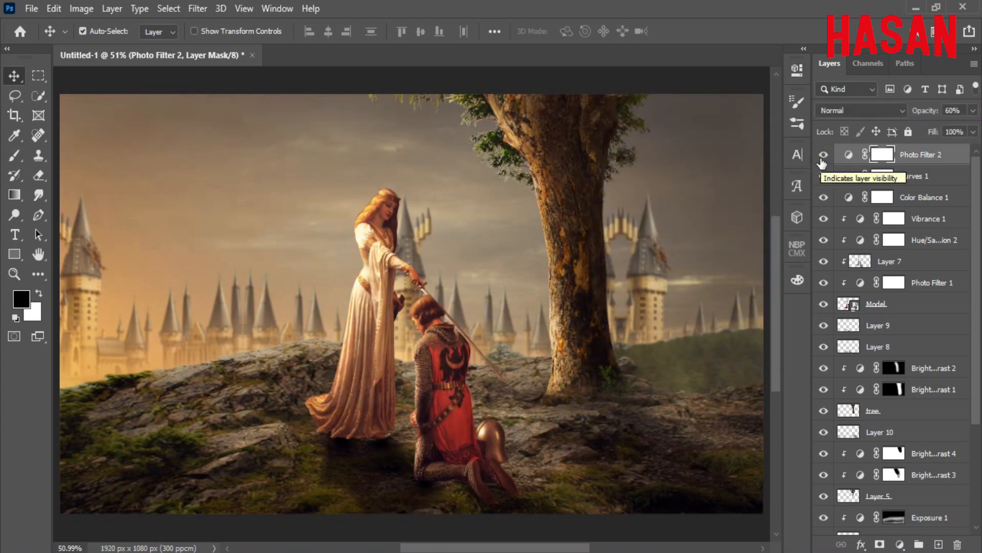
Add a Color Lookup adjustment on top using the FuturisticBleak.3DL table and reduce its opacity to 36%
{"action": "left_click", "coordinate": [900, 544]}
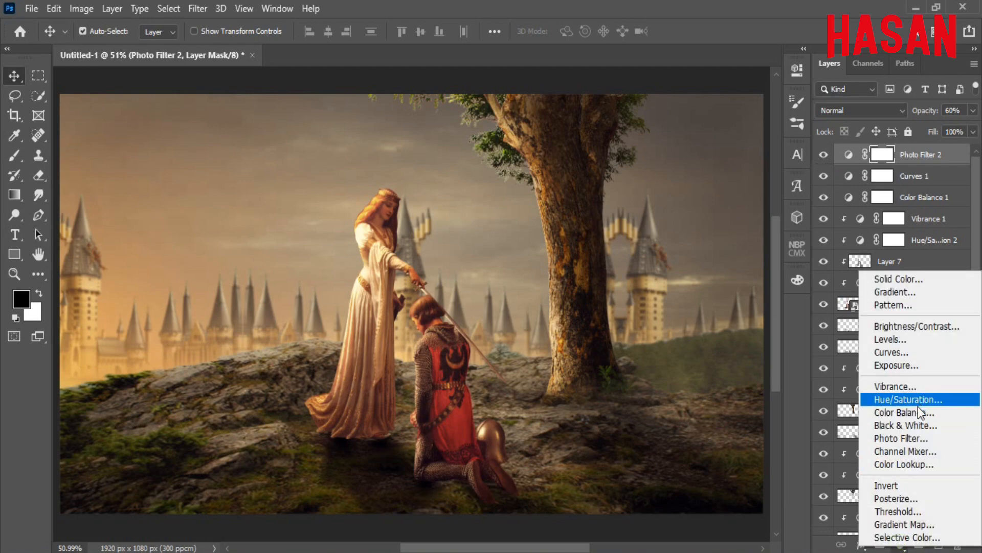
{"action": "left_click", "coordinate": [903, 463]}
{"action": "left_click", "coordinate": [753, 115]}
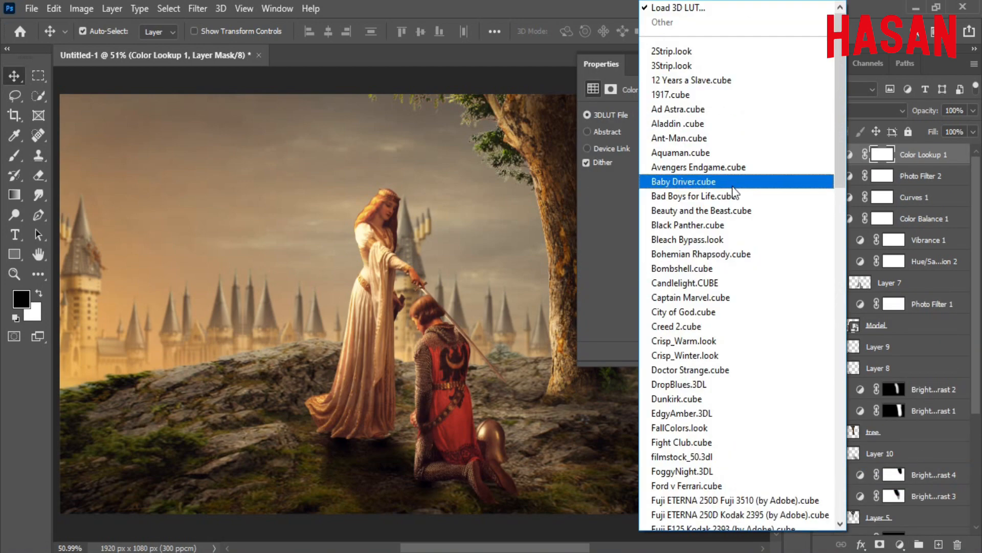
{"action": "scroll", "coordinate": [724, 305], "scroll_direction": "down", "scroll_amount": 9}
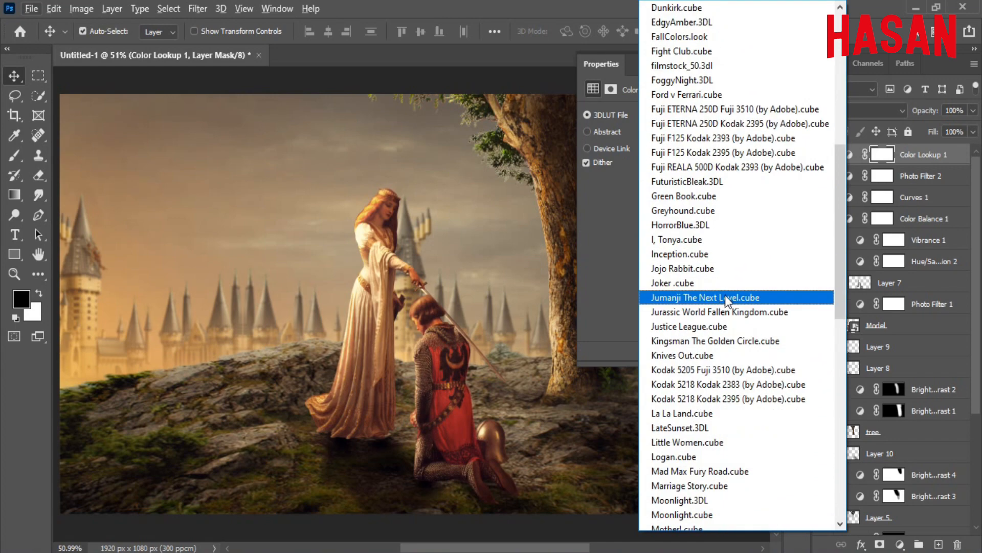
{"action": "left_click", "coordinate": [717, 182]}
{"action": "double_click", "coordinate": [760, 66]}
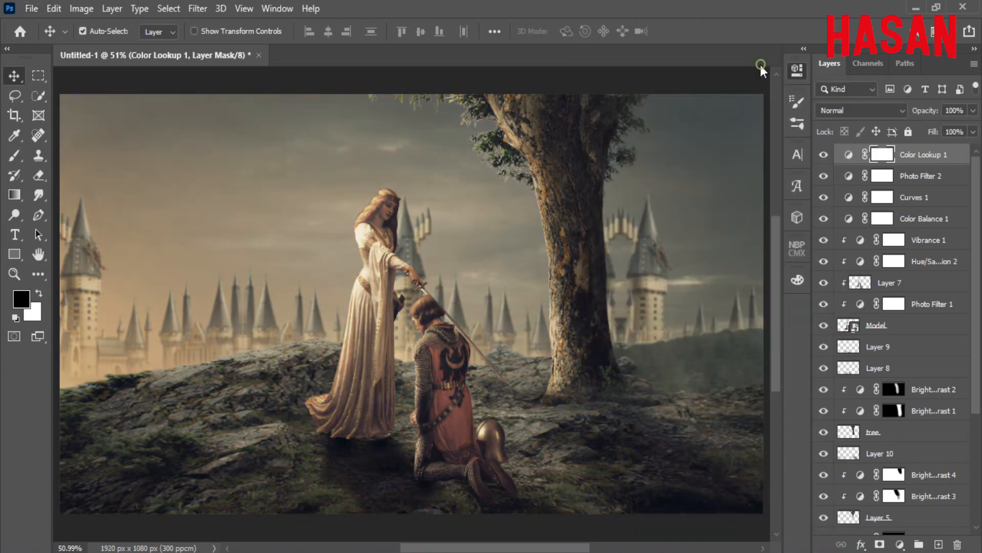
{"action": "left_click_drag", "start_coordinate": [927, 117], "coordinate": [904, 115]}
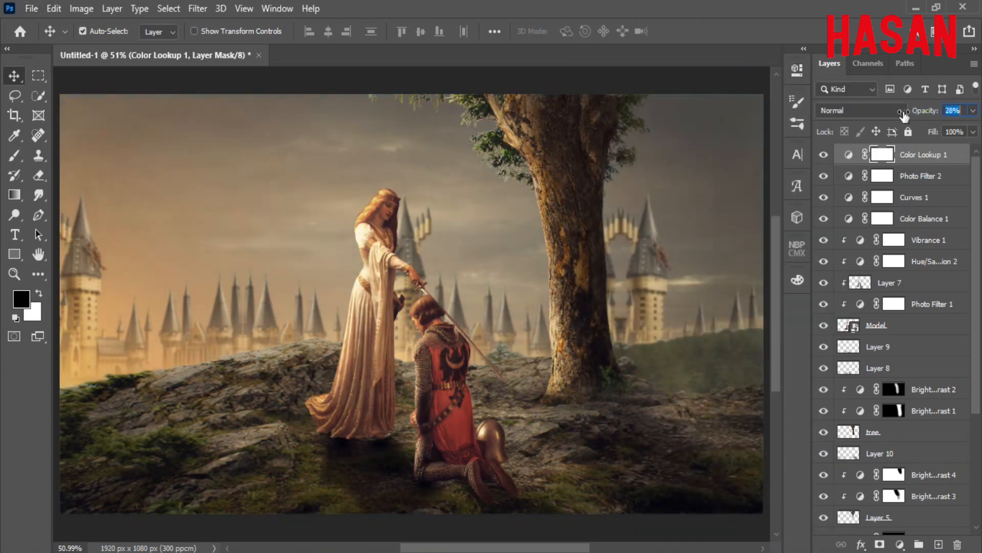
Set the Color Lookup layer's blend mode to Color and its opacity to about 20%, comparing the image with and without it
{"action": "left_click", "coordinate": [900, 111]}
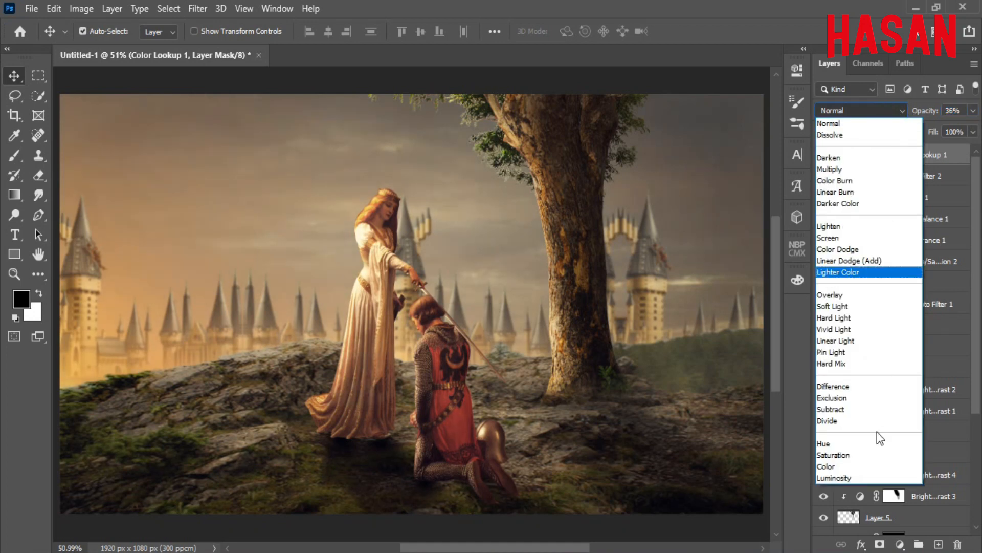
{"action": "left_click", "coordinate": [870, 467]}
{"action": "left_click", "coordinate": [824, 155]}
{"action": "left_click", "coordinate": [824, 155]}
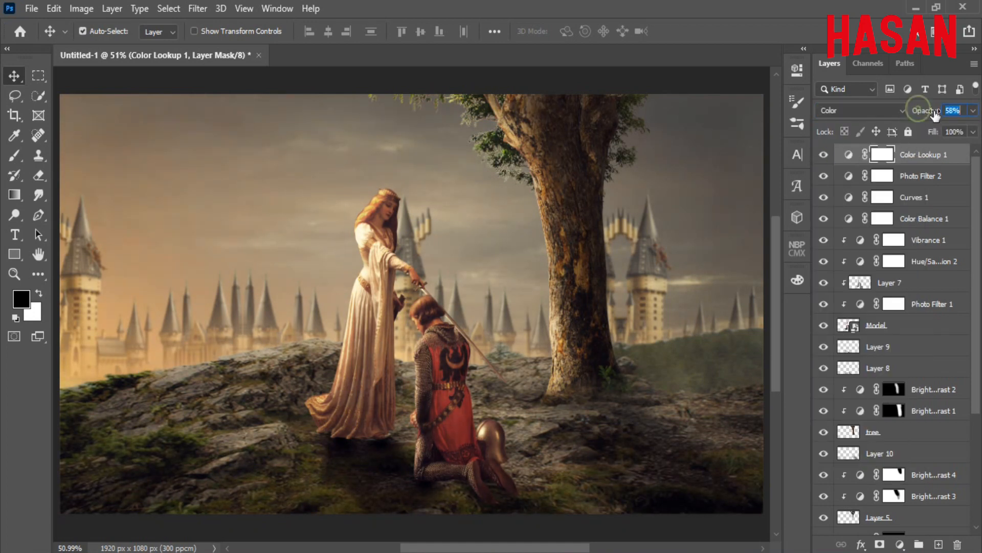
{"action": "left_click_drag", "start_coordinate": [925, 110], "coordinate": [917, 118]}
{"action": "left_click", "coordinate": [824, 155]}
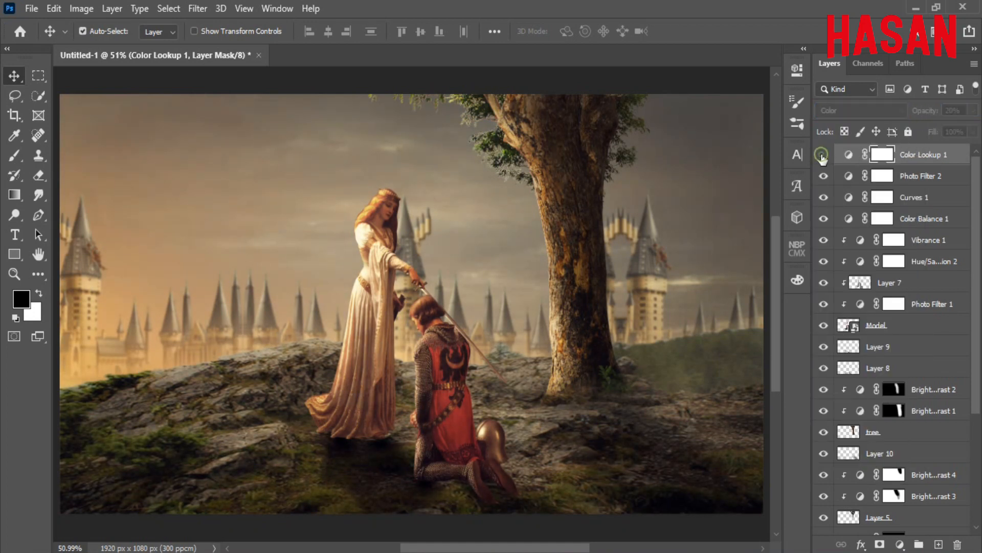
{"action": "left_click", "coordinate": [824, 155]}
{"action": "left_click_drag", "start_coordinate": [926, 110], "coordinate": [922, 114]}
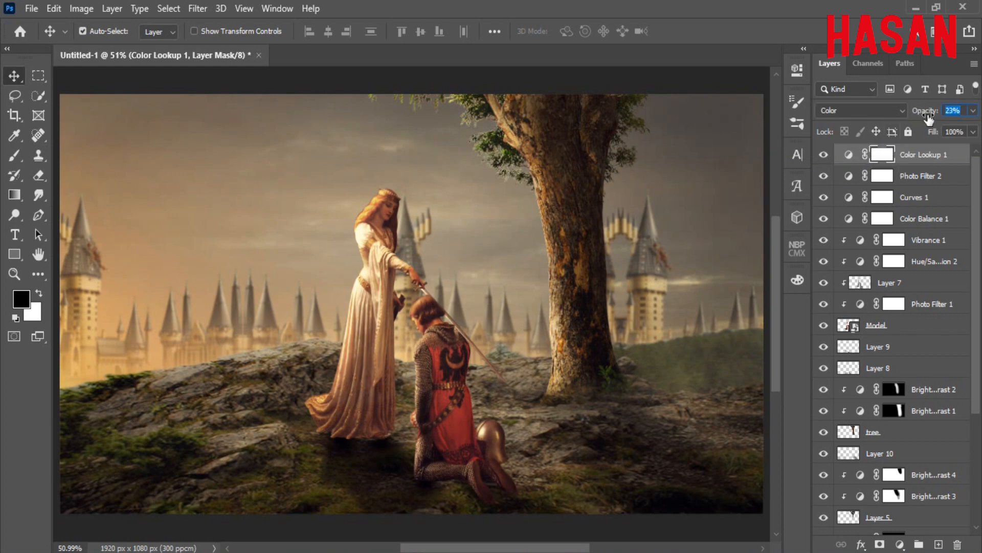
{"action": "left_click_drag", "start_coordinate": [928, 118], "coordinate": [925, 119]}
{"action": "left_click", "coordinate": [822, 157]}
Stamp all visible layers onto a new top layer and convert it to a smart object
{"action": "left_click", "coordinate": [938, 544]}
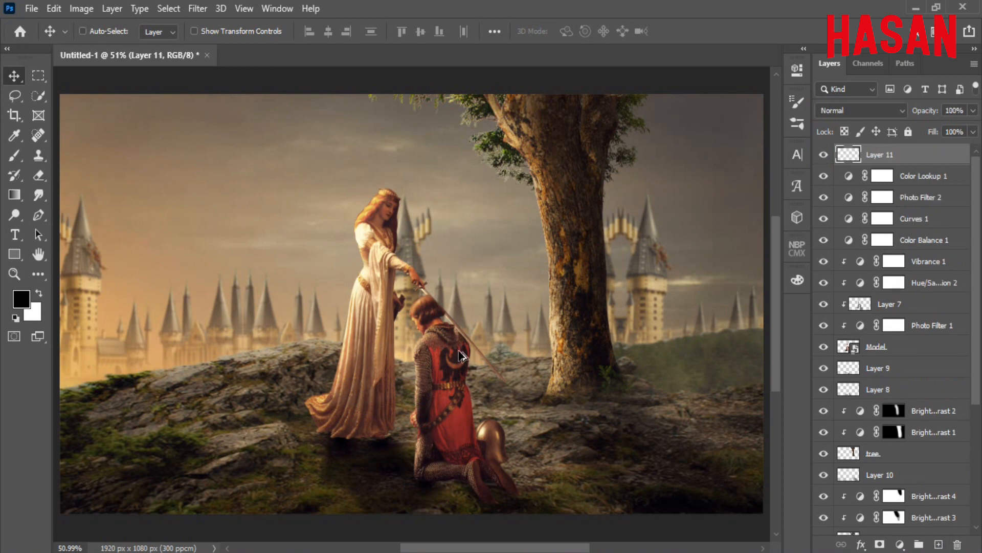
{"action": "key", "text": "ctrl+alt+shift+e"}
{"action": "right_click", "coordinate": [919, 155]}
{"action": "left_click", "coordinate": [803, 210]}
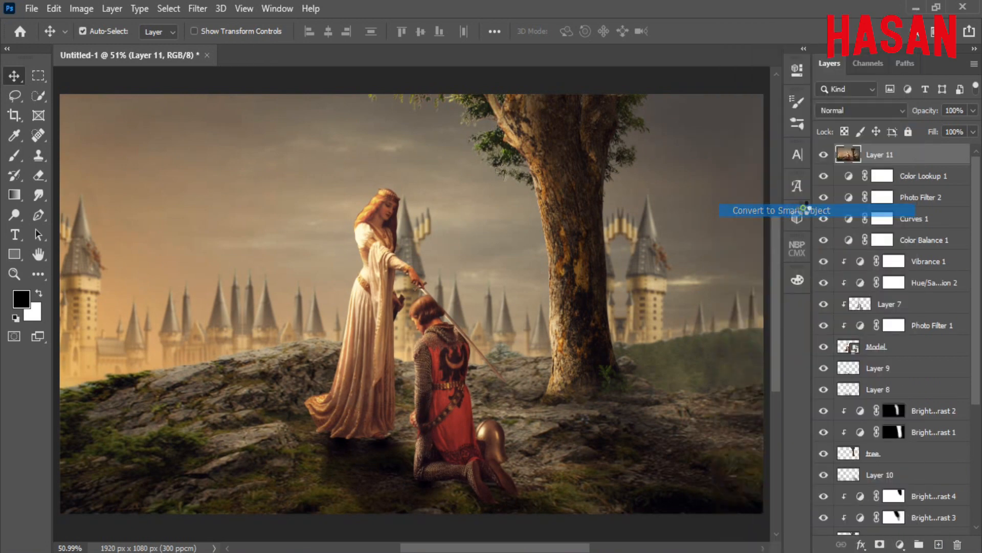
Open the Camera Raw Filter and set Temperature +1, Exposure -0.05, Contrast +7, Highlights -5, Shadows -16, Whites +6 and Blacks -4
{"action": "left_click", "coordinate": [197, 8]}
{"action": "left_click", "coordinate": [263, 92]}
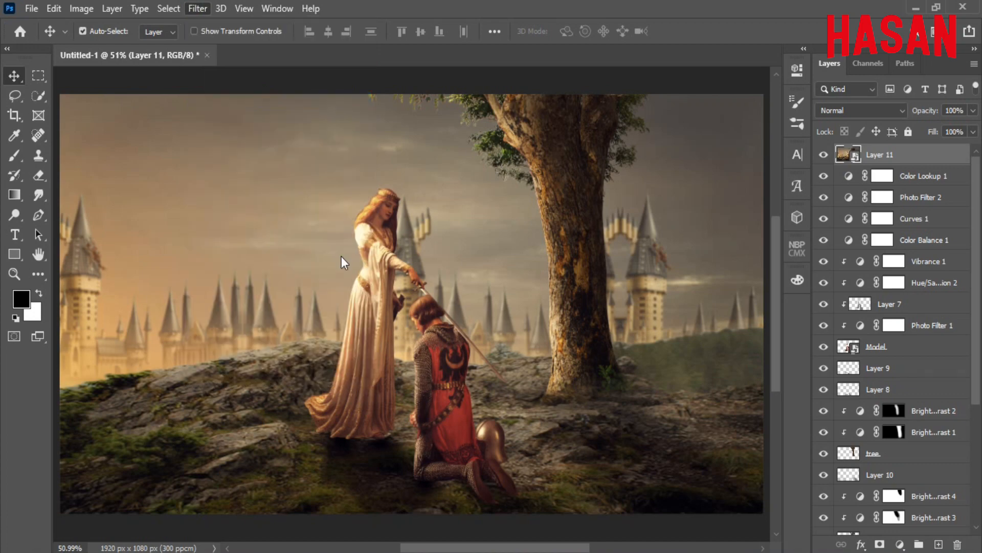
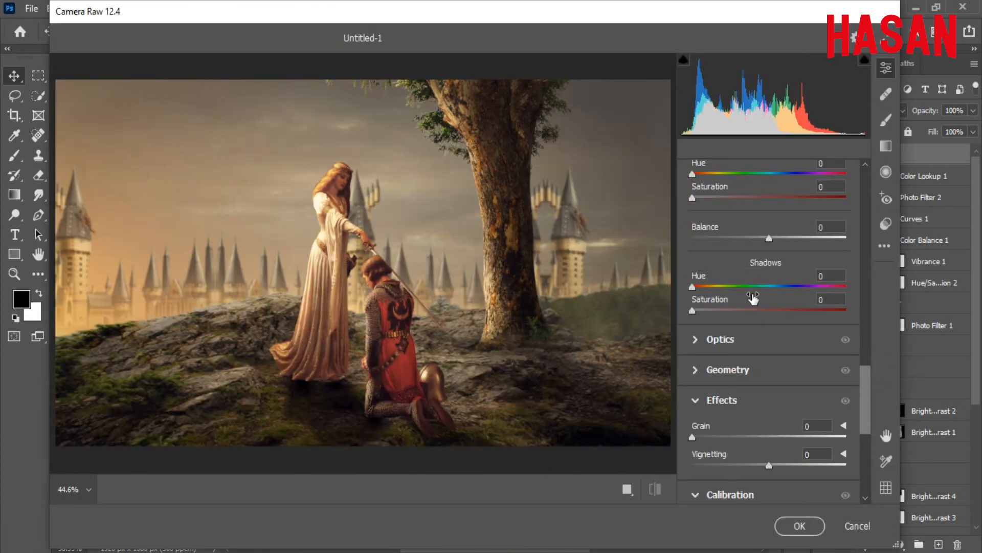
{"action": "scroll", "coordinate": [868, 279], "scroll_direction": "up", "scroll_amount": 15}
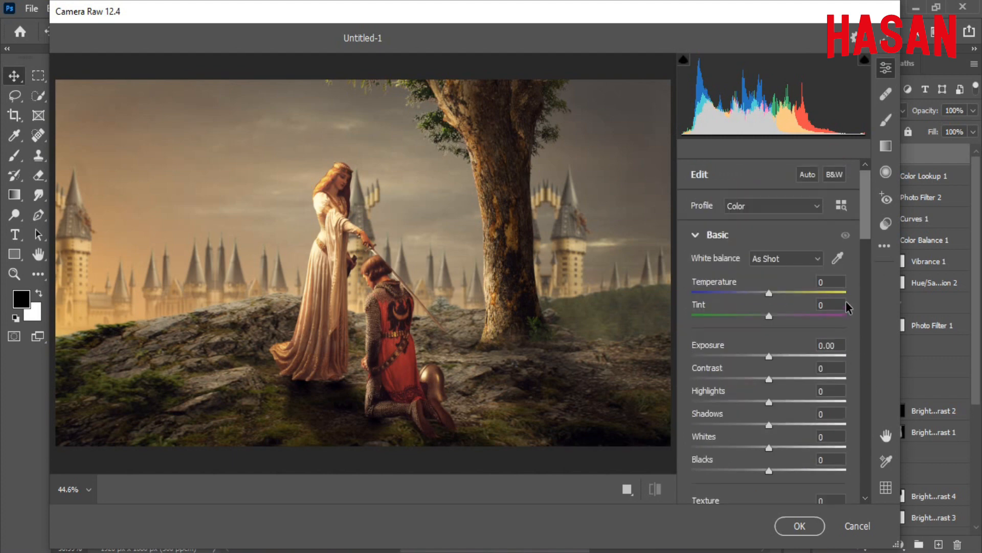
{"action": "left_click_drag", "start_coordinate": [770, 301], "coordinate": [772, 301]}
{"action": "scroll", "coordinate": [870, 279], "scroll_direction": "down", "scroll_amount": 3}
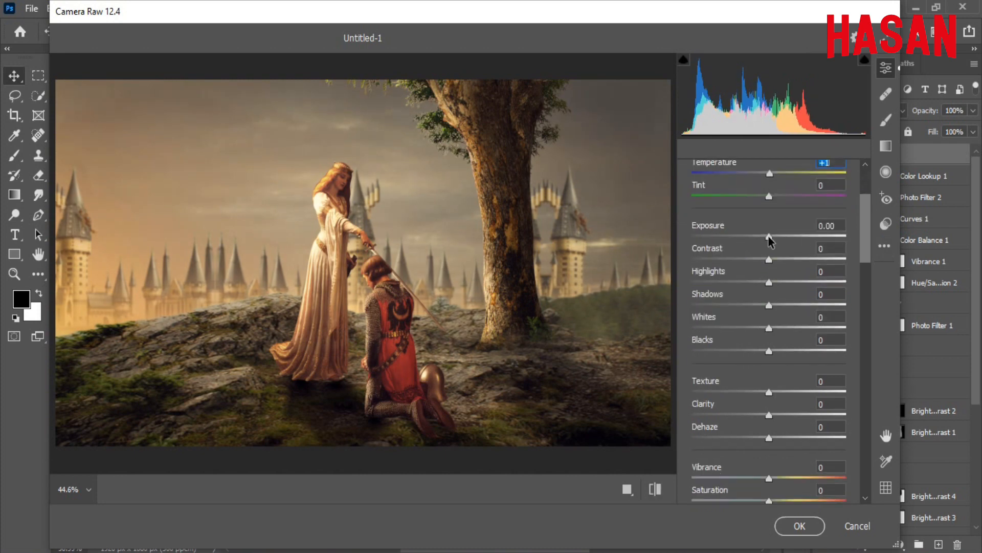
{"action": "left_click_drag", "start_coordinate": [769, 237], "coordinate": [766, 353]}
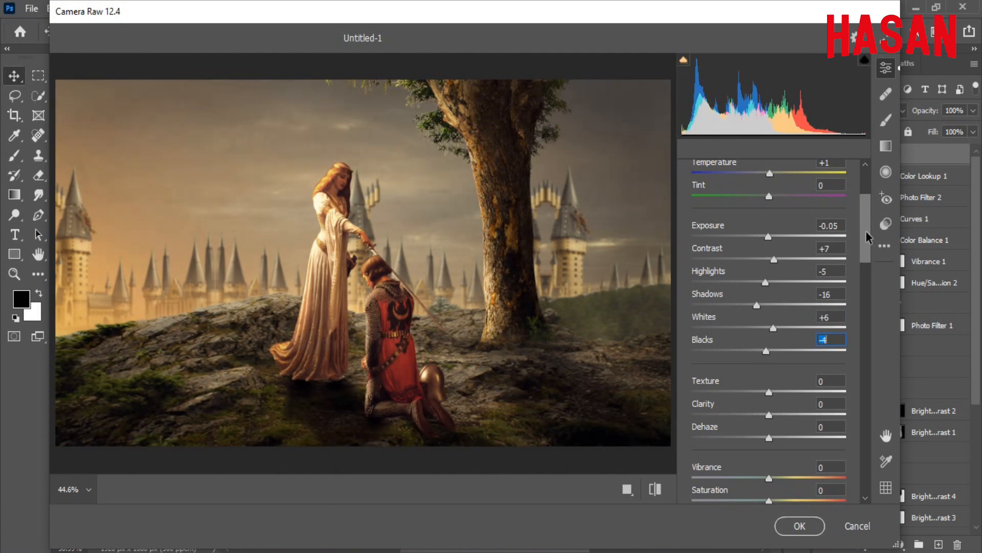
Set Clarity to +5, Dehaze to +7 and Noise Reduction to 29 in the Camera Raw Filter
{"action": "mouse_move", "coordinate": [865, 231]}
{"action": "left_mouse_down"}
{"action": "mouse_move", "coordinate": [867, 265]}
{"action": "mouse_move", "coordinate": [865, 243]}
{"action": "left_mouse_up"}
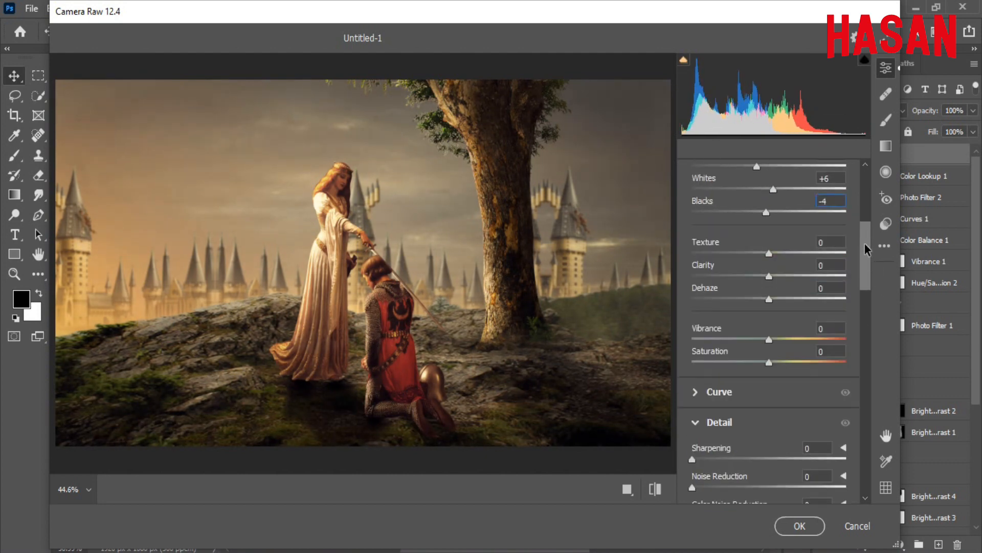
{"action": "left_click_drag", "start_coordinate": [769, 275], "coordinate": [777, 301]}
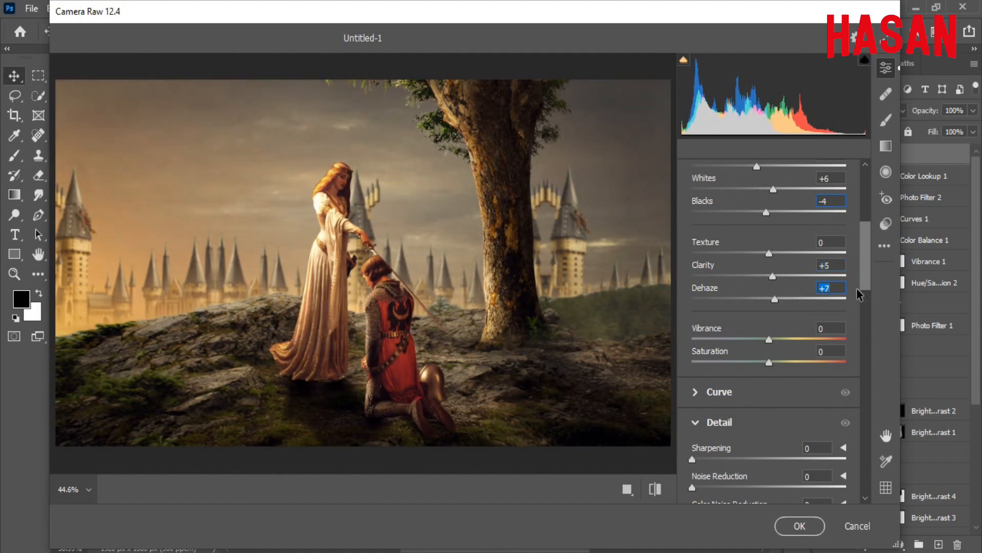
{"action": "scroll", "coordinate": [856, 287], "scroll_direction": "down", "scroll_amount": 3}
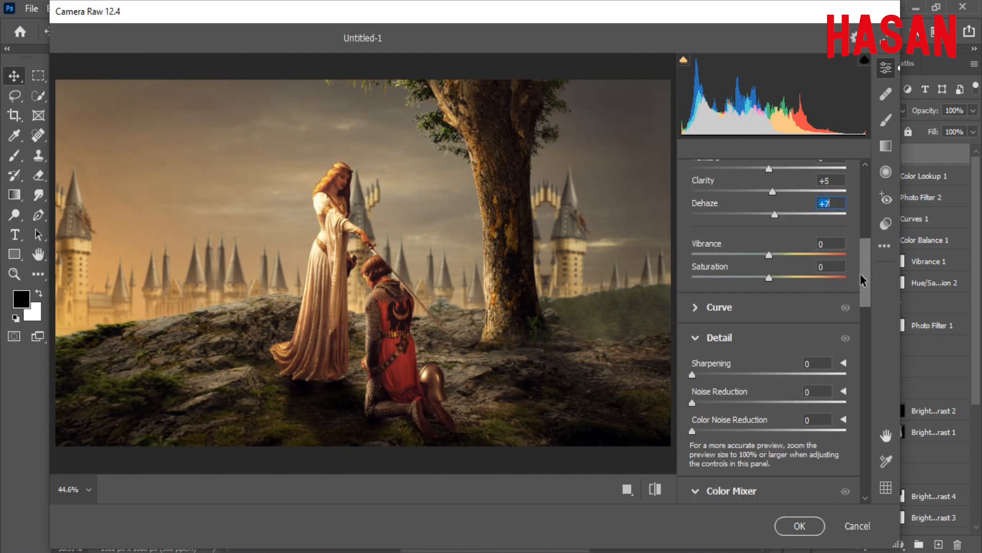
{"action": "scroll", "coordinate": [861, 273], "scroll_direction": "down", "scroll_amount": 3}
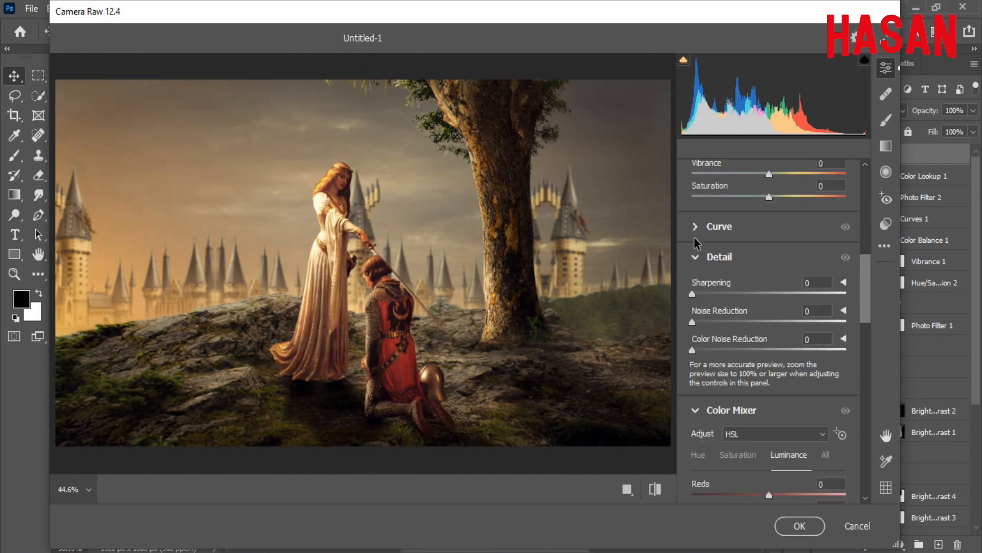
{"action": "left_click_drag", "start_coordinate": [692, 323], "coordinate": [736, 322]}
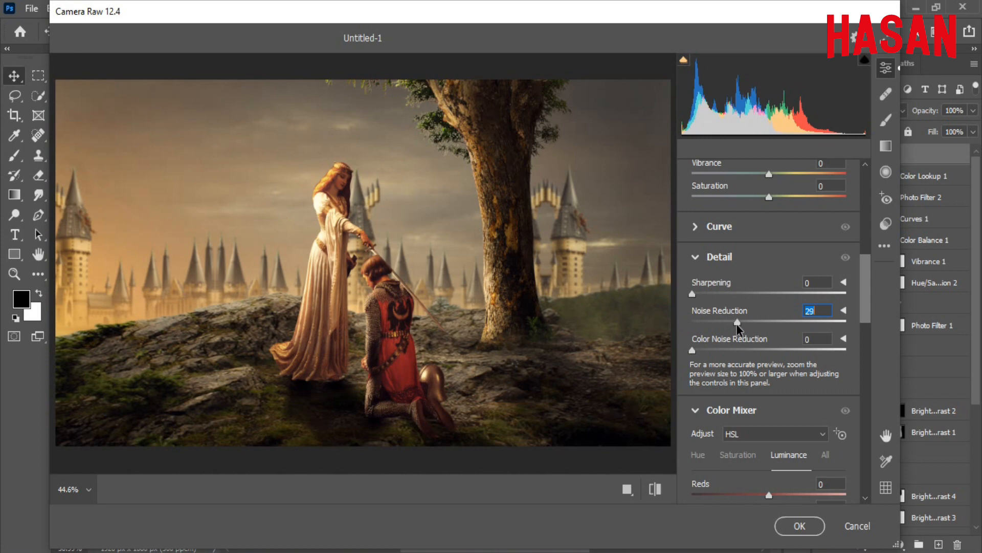
Set Color Noise Reduction to 30 and the Color Mixer luminance to Reds +21 and Oranges +23
{"action": "left_click", "coordinate": [738, 350]}
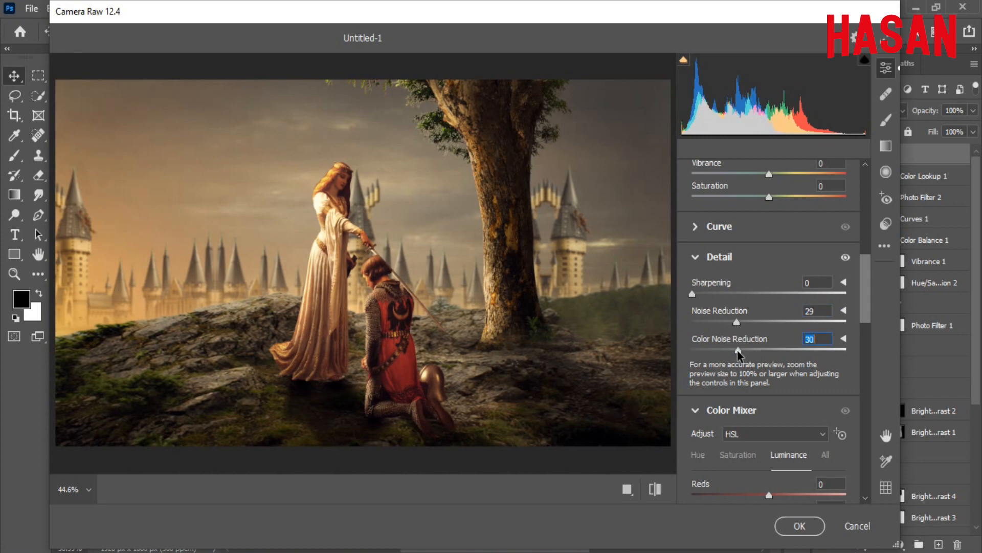
{"action": "scroll", "coordinate": [864, 278], "scroll_direction": "down", "scroll_amount": 9}
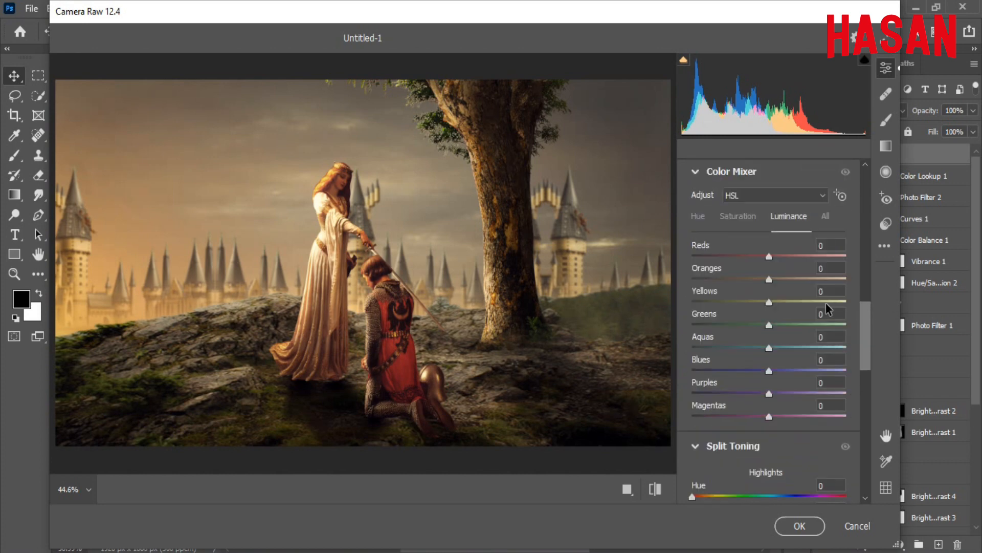
{"action": "left_click_drag", "start_coordinate": [768, 279], "coordinate": [747, 257]}
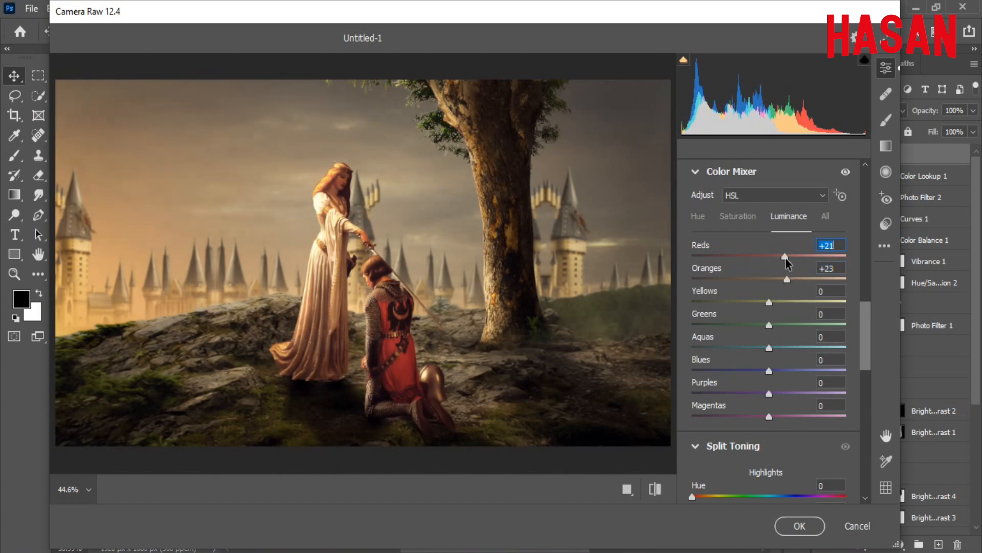
Set the Color Mixer's Reds saturation to +4 and its luminance to Greens -31, Aquas +51, Blues +30 and Magentas +22
{"action": "left_click", "coordinate": [745, 217]}
{"action": "mouse_move", "coordinate": [770, 257]}
{"action": "left_mouse_down"}
{"action": "mouse_move", "coordinate": [817, 257]}
{"action": "mouse_move", "coordinate": [772, 259]}
{"action": "left_mouse_up"}
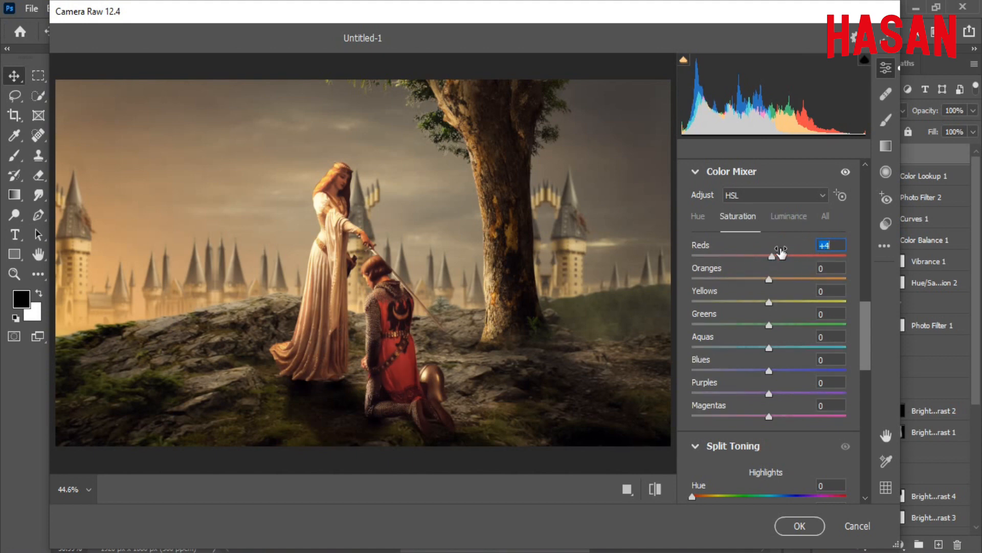
{"action": "left_click", "coordinate": [789, 215]}
{"action": "left_click_drag", "start_coordinate": [768, 324], "coordinate": [792, 377]}
{"action": "left_click_drag", "start_coordinate": [769, 416], "coordinate": [788, 419]}
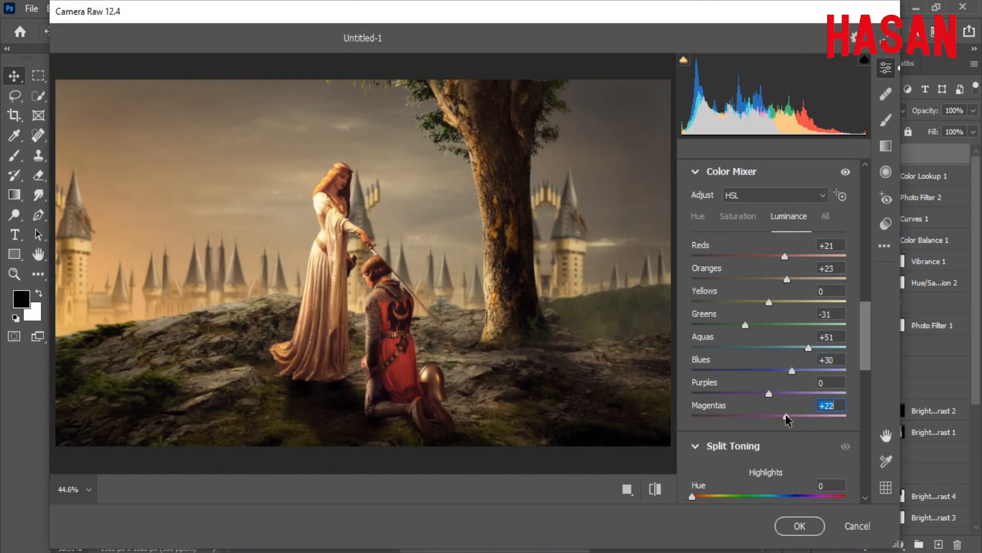
Set the Split Toning highlights to Hue 49 and Saturation 17
{"action": "left_click_drag", "start_coordinate": [866, 339], "coordinate": [870, 378]}
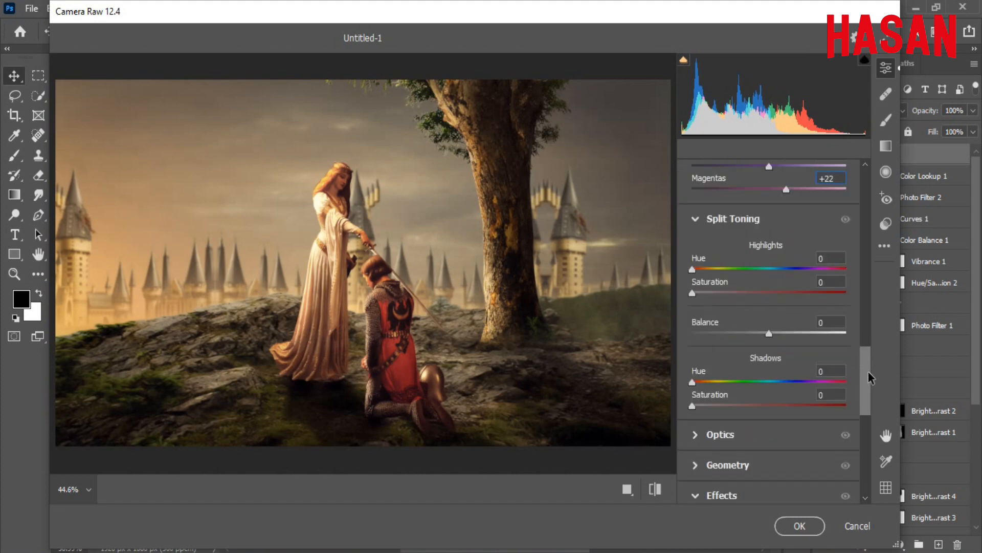
{"action": "left_click", "coordinate": [713, 269]}
{"action": "left_click_drag", "start_coordinate": [711, 294], "coordinate": [717, 336]}
Tint the Split Toning shadows blue with Hue 212 and Saturation 6
{"action": "scroll", "coordinate": [871, 385], "scroll_direction": "down", "scroll_amount": 2}
{"action": "left_click", "coordinate": [787, 310]}
{"action": "left_click", "coordinate": [788, 310]}
{"action": "left_click_drag", "start_coordinate": [788, 310], "coordinate": [782, 310]}
{"action": "left_click_drag", "start_coordinate": [720, 334], "coordinate": [704, 330]}
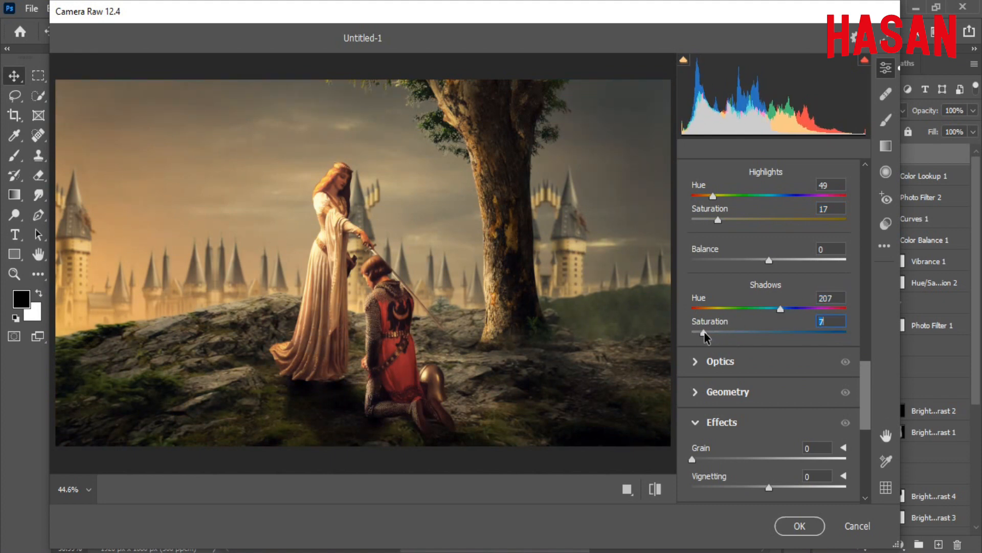
{"action": "left_click", "coordinate": [772, 307]}
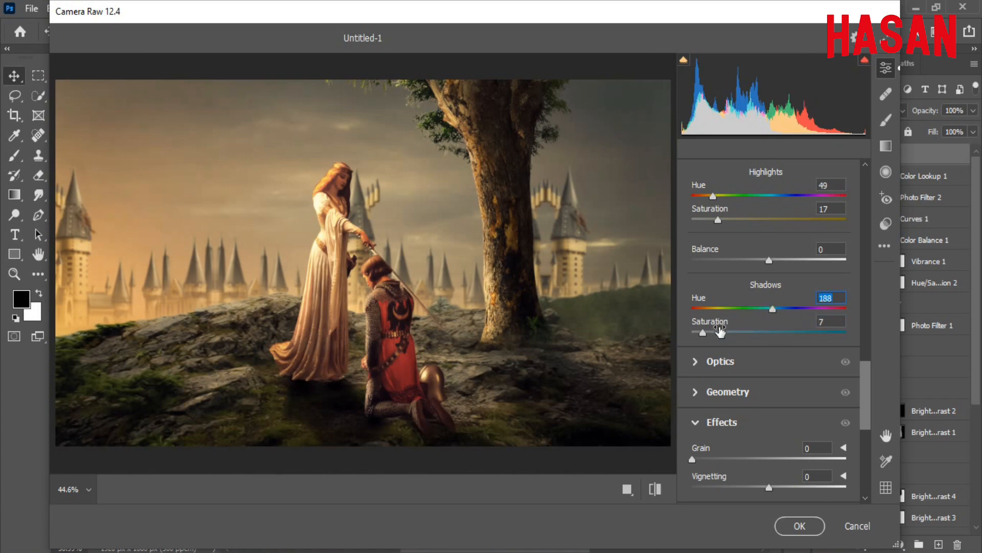
{"action": "left_click_drag", "start_coordinate": [721, 332], "coordinate": [707, 337]}
{"action": "left_click_drag", "start_coordinate": [778, 310], "coordinate": [786, 310]}
{"action": "left_click", "coordinate": [702, 332]}
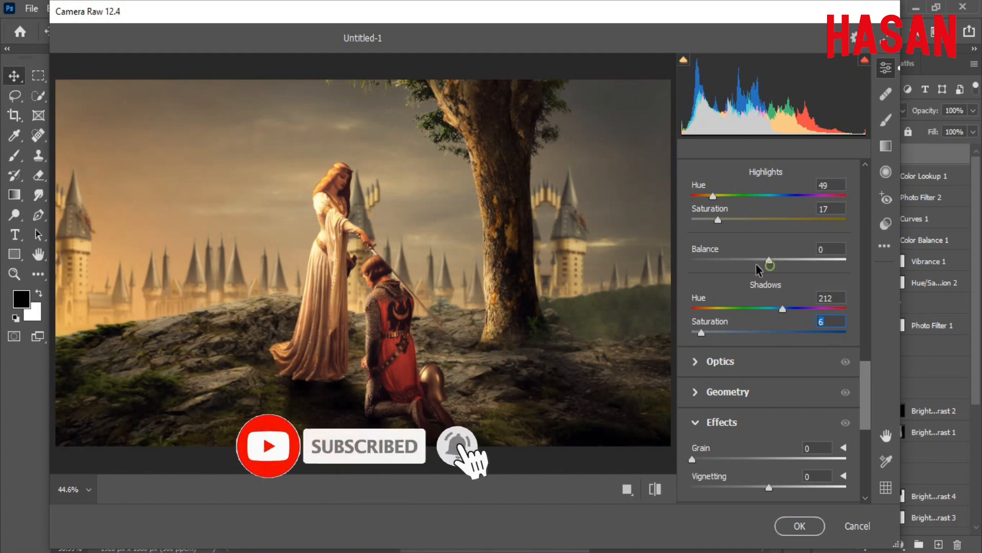
Adjust the Split Toning Balance and set Vignetting to -2
{"action": "left_click", "coordinate": [769, 261]}
{"action": "mouse_move", "coordinate": [769, 262]}
{"action": "left_mouse_down"}
{"action": "mouse_move", "coordinate": [749, 262]}
{"action": "mouse_move", "coordinate": [791, 262]}
{"action": "mouse_move", "coordinate": [783, 262]}
{"action": "left_mouse_up"}
{"action": "scroll", "coordinate": [868, 391], "scroll_direction": "down", "scroll_amount": 3}
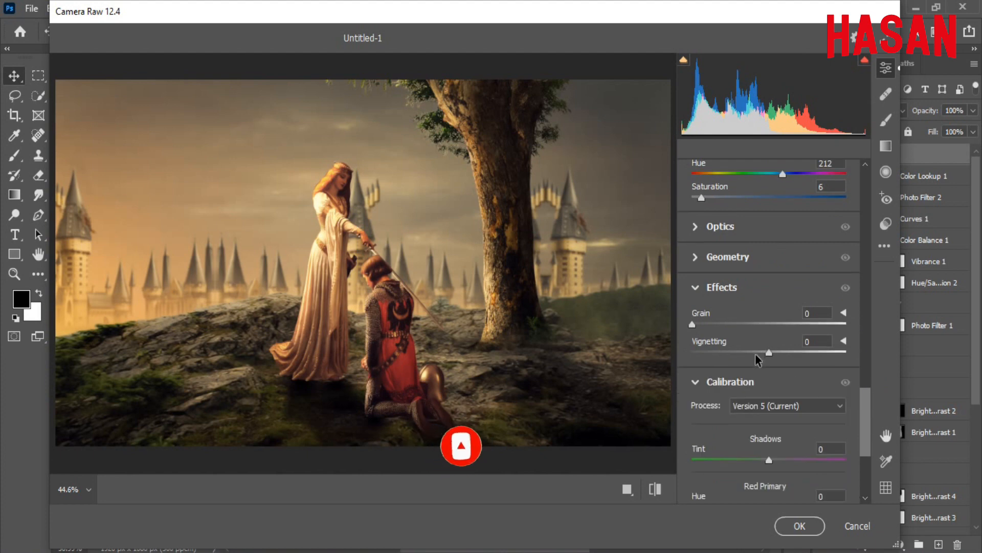
{"action": "left_click_drag", "start_coordinate": [755, 353], "coordinate": [767, 352]}
Set the Calibration Red Primary to Hue +5 and Saturation 0
{"action": "scroll", "coordinate": [866, 409], "scroll_direction": "down", "scroll_amount": 3}
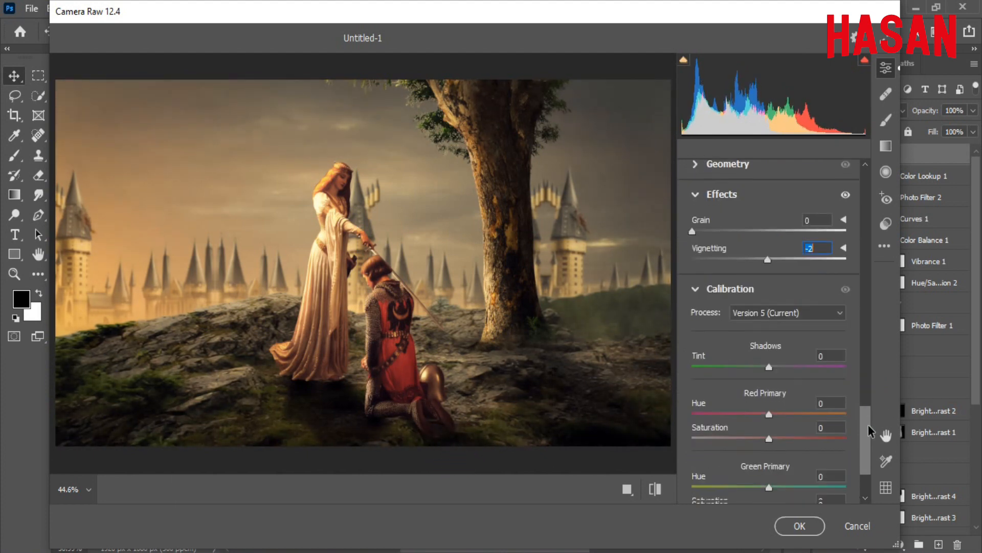
{"action": "scroll", "coordinate": [868, 430], "scroll_direction": "down", "scroll_amount": 3}
{"action": "left_click_drag", "start_coordinate": [778, 324], "coordinate": [759, 344]}
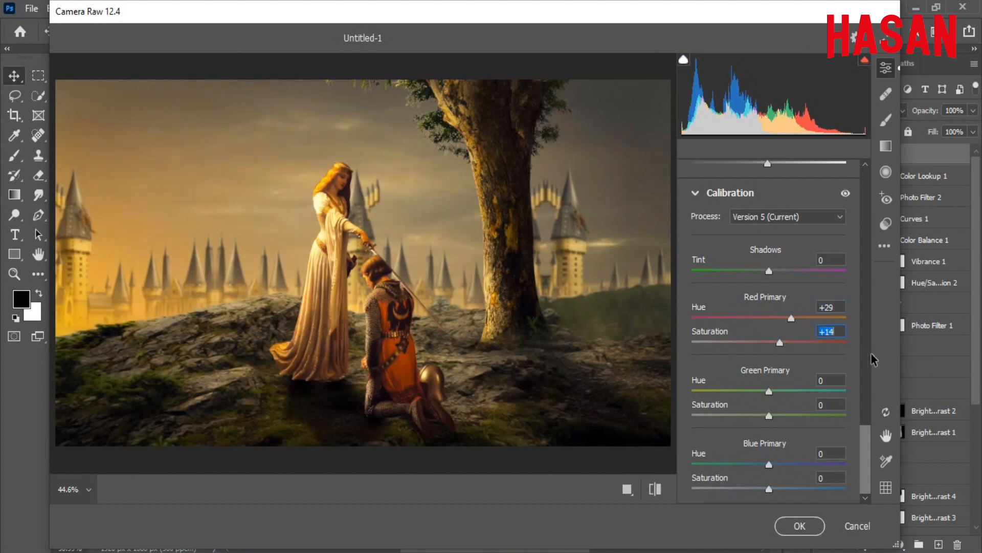
{"action": "double_click", "coordinate": [779, 342]}
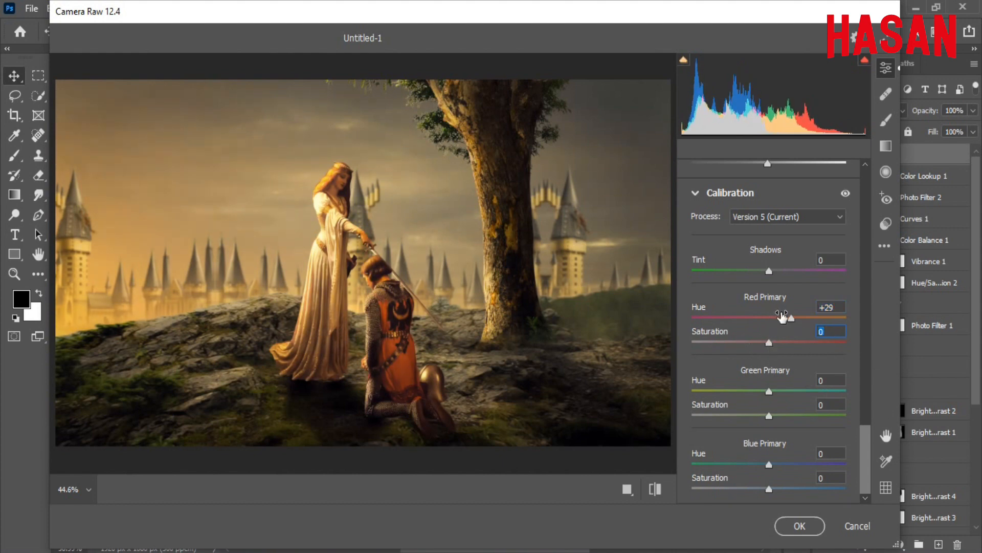
{"action": "left_click_drag", "start_coordinate": [770, 318], "coordinate": [773, 323]}
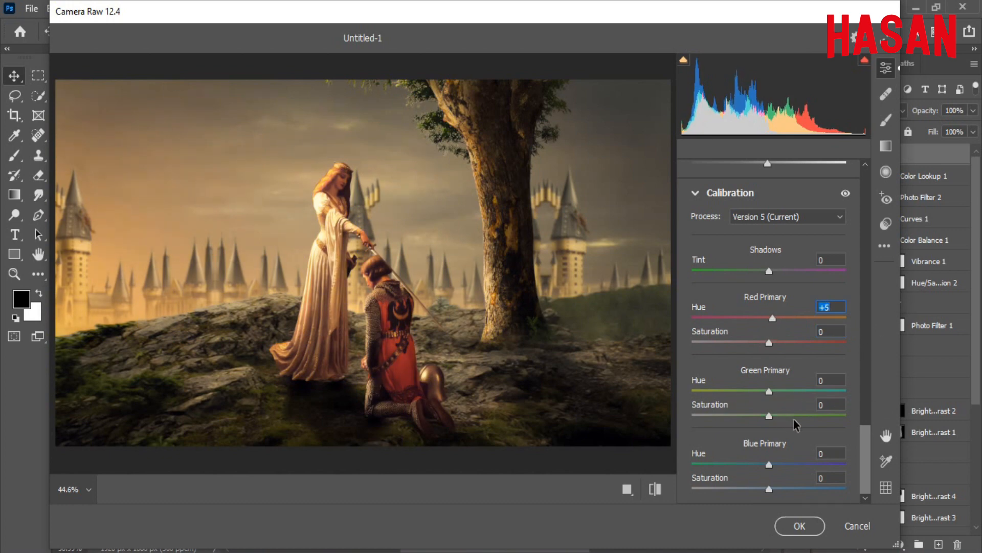
Set the Calibration Blue Primary to Hue +2 and Saturation +7
{"action": "left_click", "coordinate": [783, 464]}
{"action": "left_click", "coordinate": [784, 489]}
{"action": "left_click", "coordinate": [754, 488]}
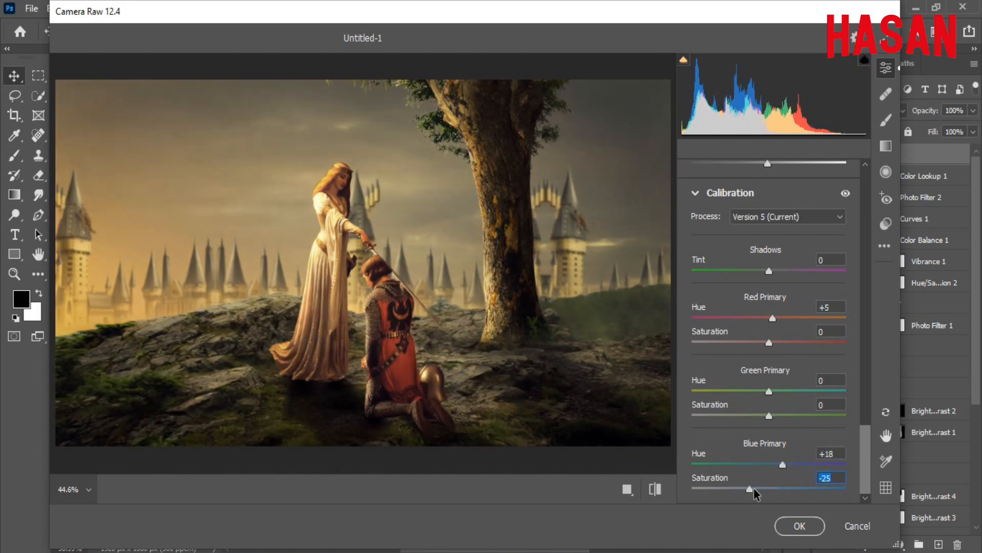
{"action": "left_click_drag", "start_coordinate": [782, 465], "coordinate": [775, 491]}
{"action": "left_click", "coordinate": [768, 489]}
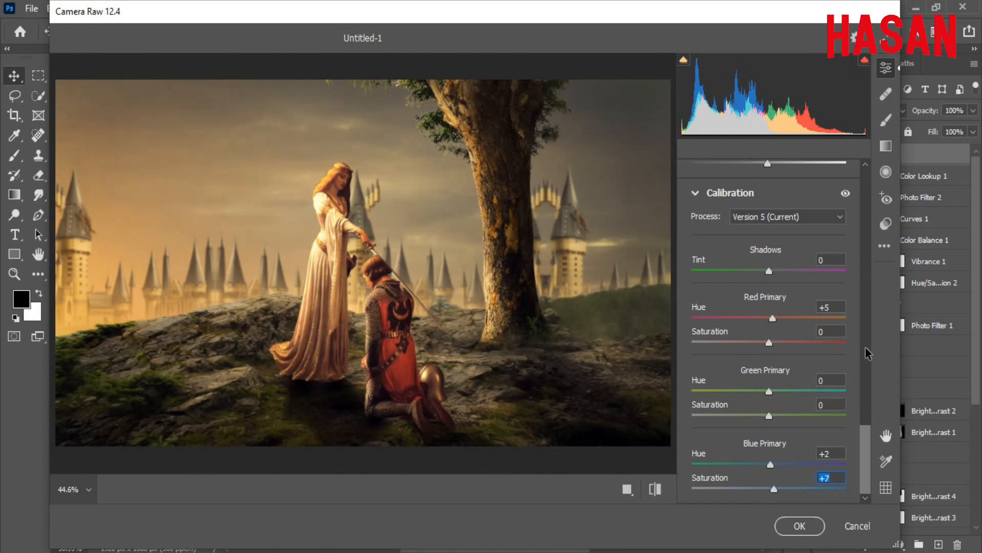
Apply the Camera Raw Filter, collapse the layer's smart filter list and compare the image with and without the layer
{"action": "left_click", "coordinate": [800, 526]}
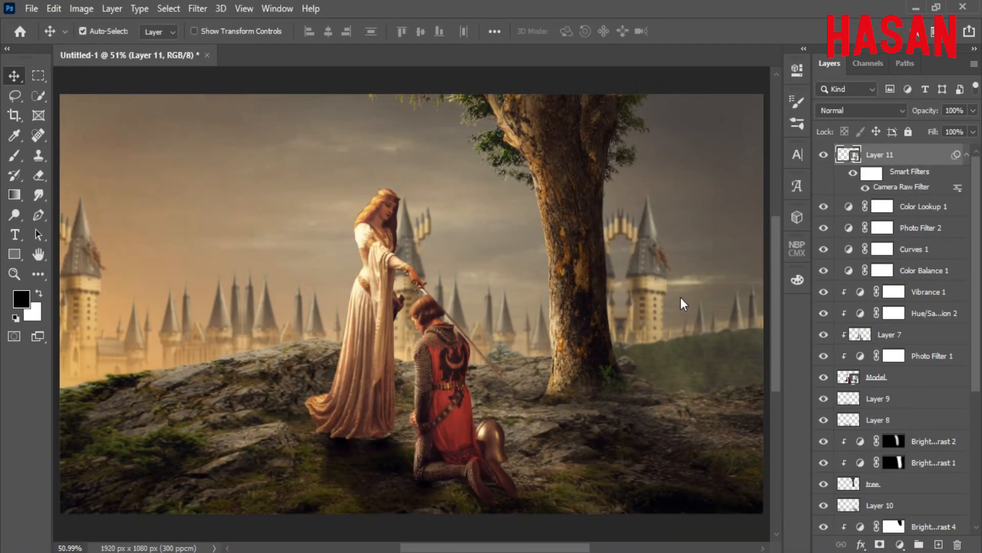
{"action": "left_click", "coordinate": [974, 155]}
{"action": "left_click", "coordinate": [823, 155]}
{"action": "left_click", "coordinate": [824, 154]}
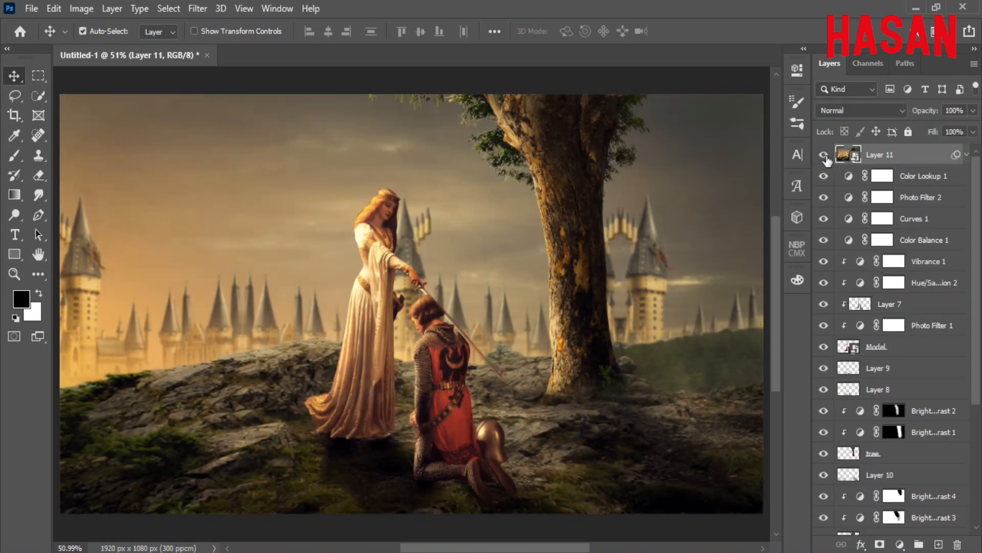
Create a new layer above the Camera Raw layer and stamp all visible layers onto it
{"action": "left_click", "coordinate": [938, 544]}
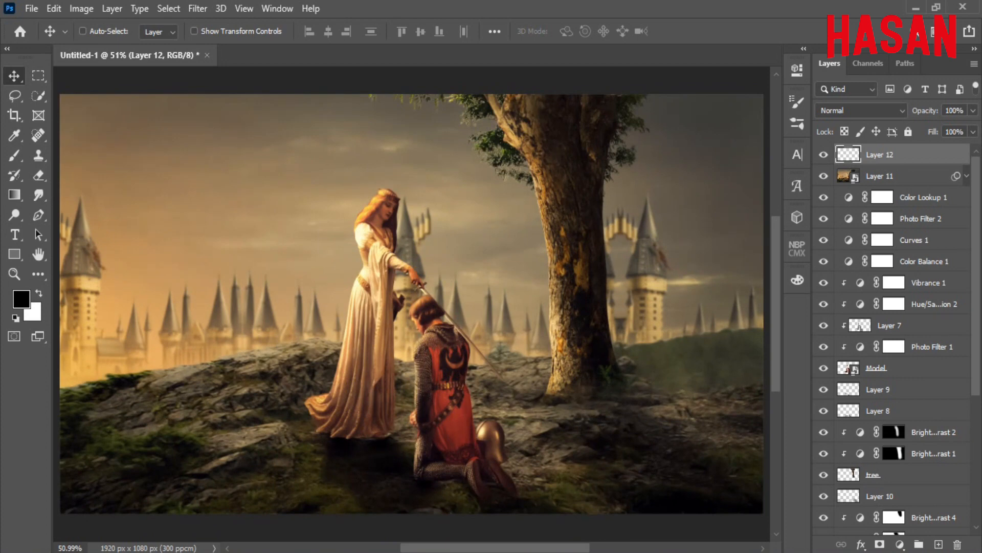
{"action": "key", "text": "ctrl+shift+alt+e"}
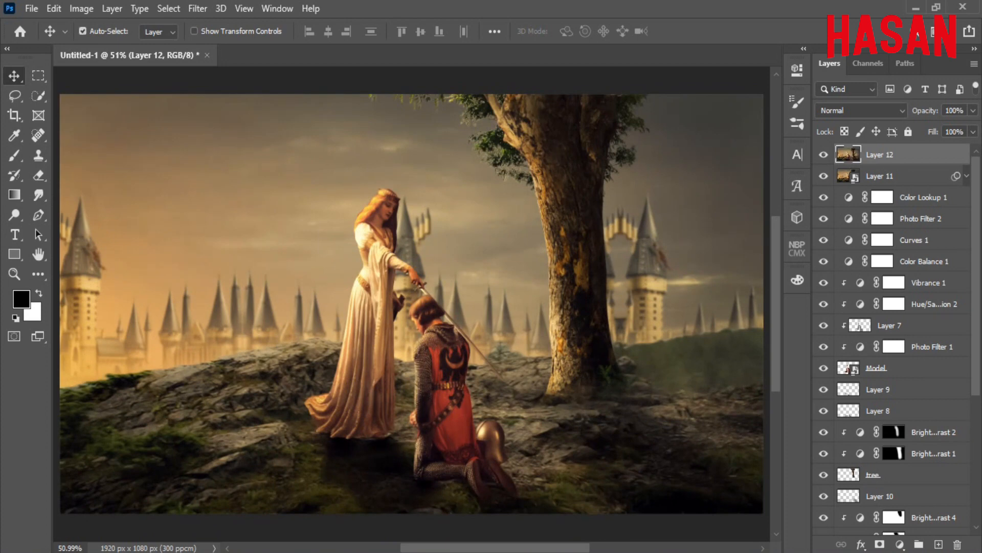